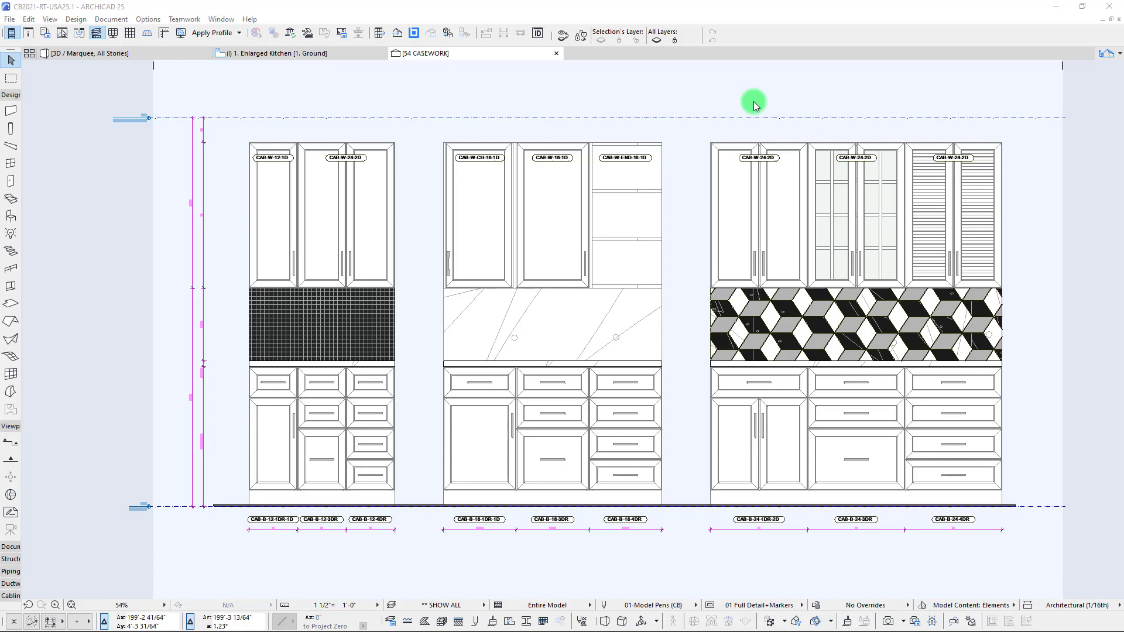
- Examine the S4 CASEWORK section elevation and view the three cabinet runs from both sides in the 3D view
scroll(690, 220, down, 2)
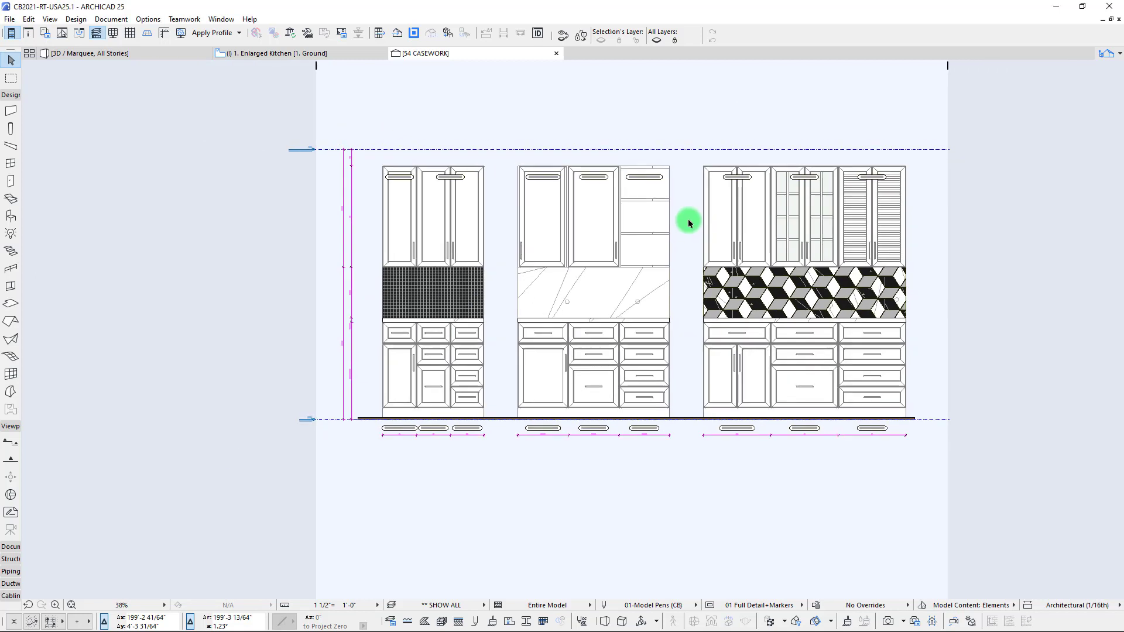
middle_drag(690, 220, 686, 237)
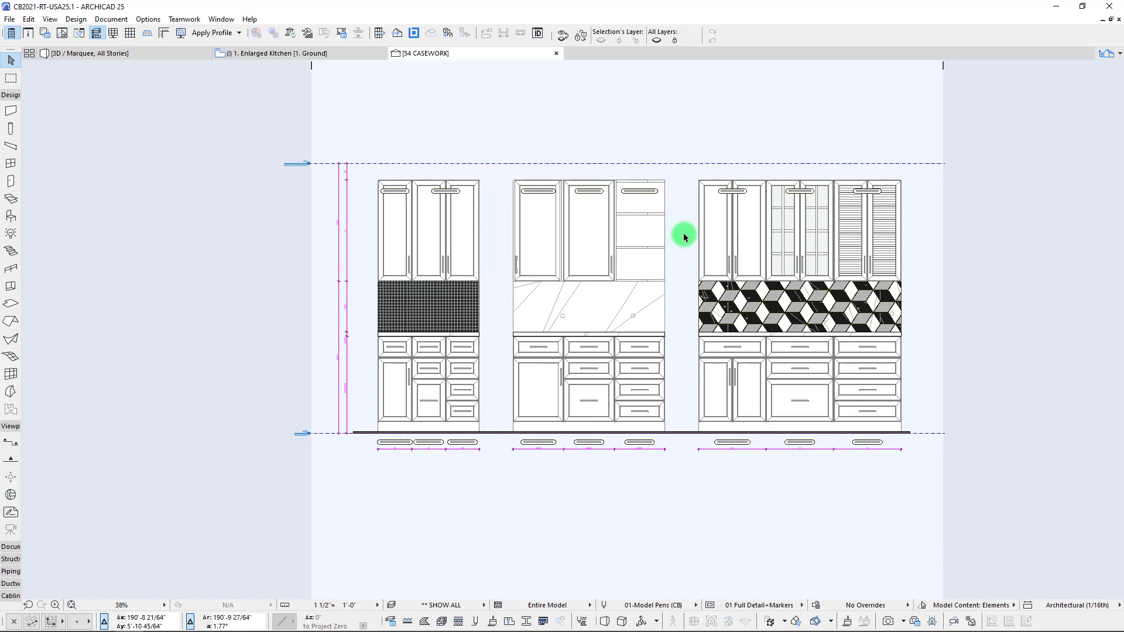
scroll(685, 236, up, 2)
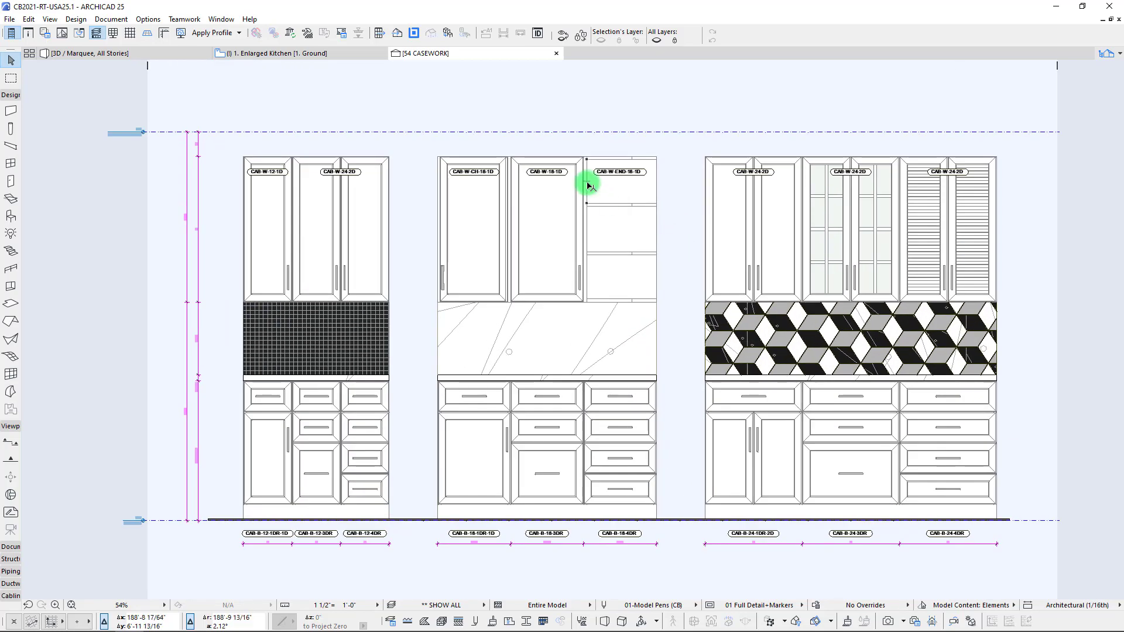
middle_drag(504, 100, 504, 97)
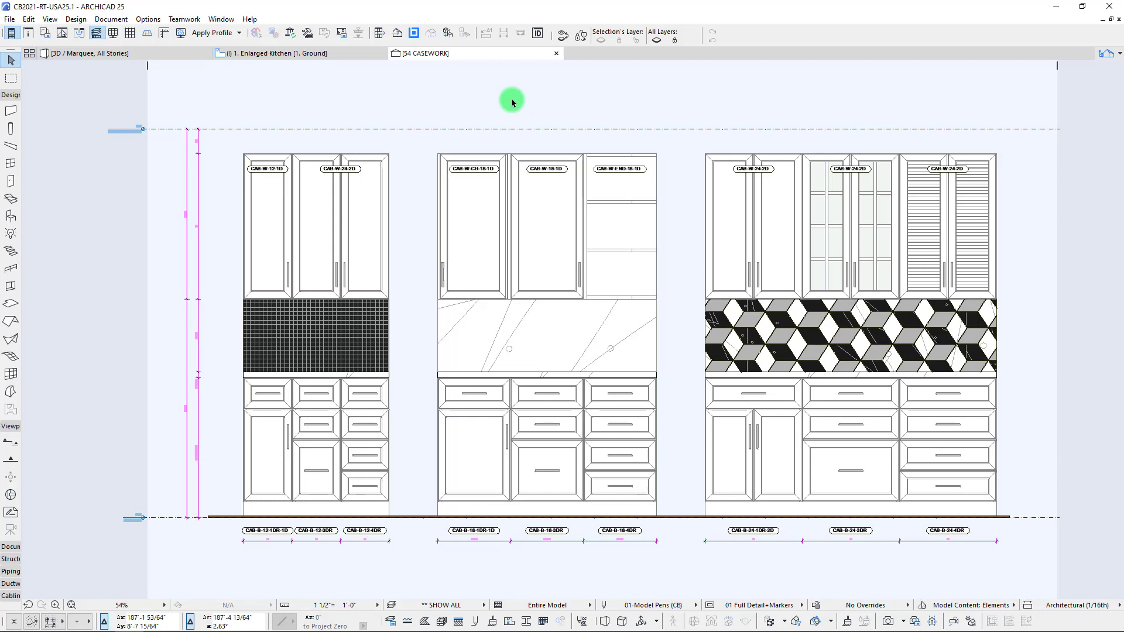
click(109, 54)
shift+middle_drag(671, 320, 646, 286)
click(953, 322)
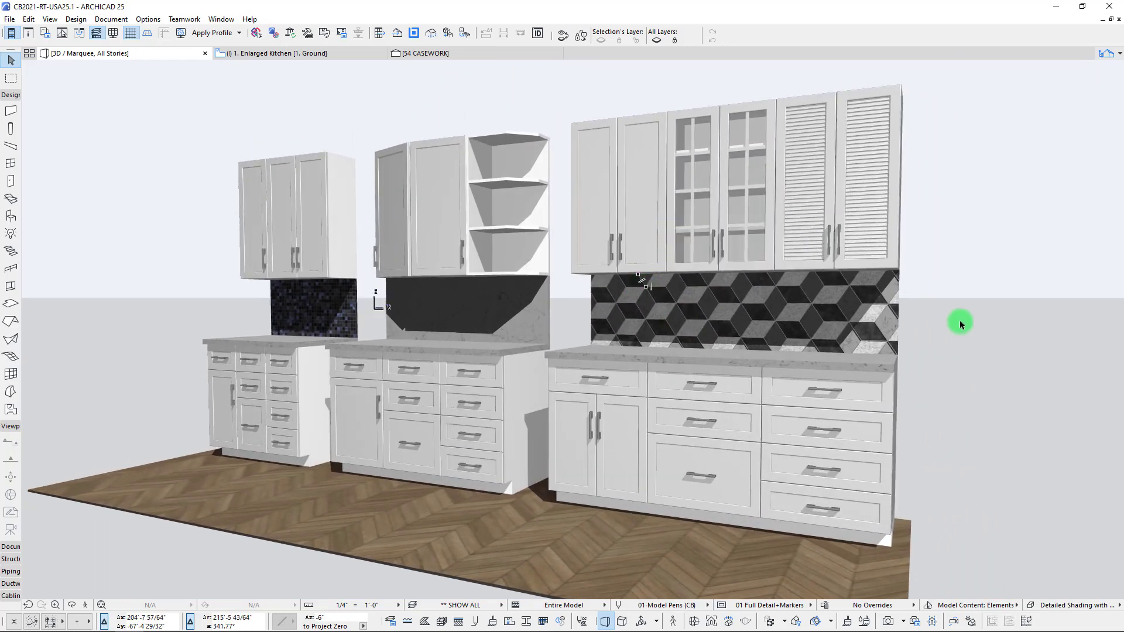
scroll(959, 321, up, 5)
shift+middle_drag(960, 321, 439, 244)
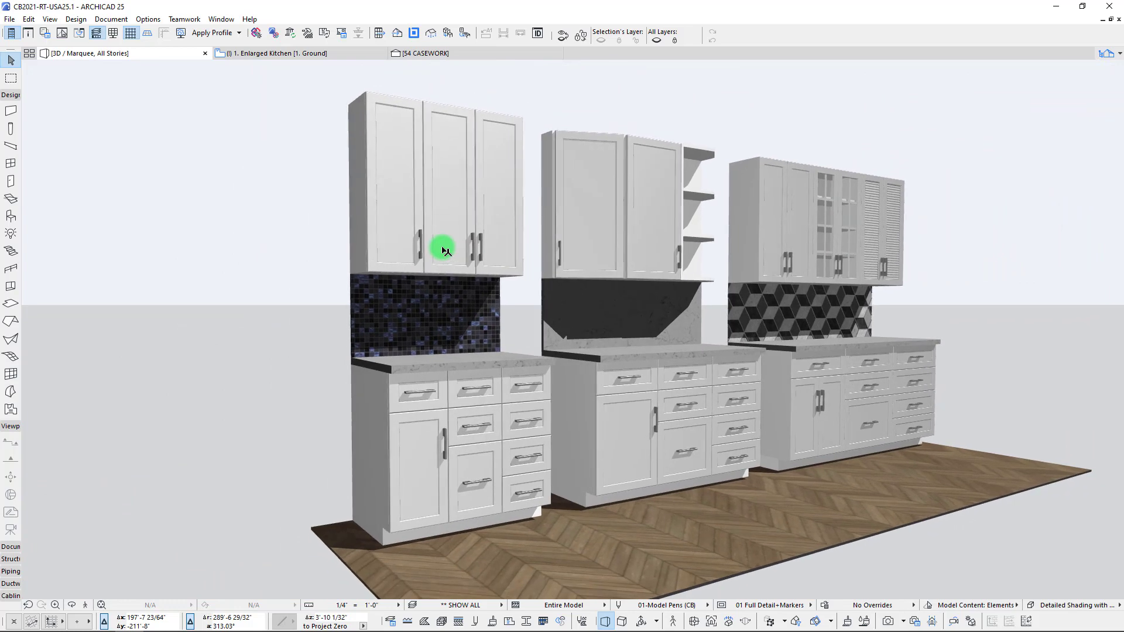
- Check the 1. Enlarged Kitchen plan briefly and inspect the backsplashes, countertops and cabinets up close in the 3D view
click(295, 57)
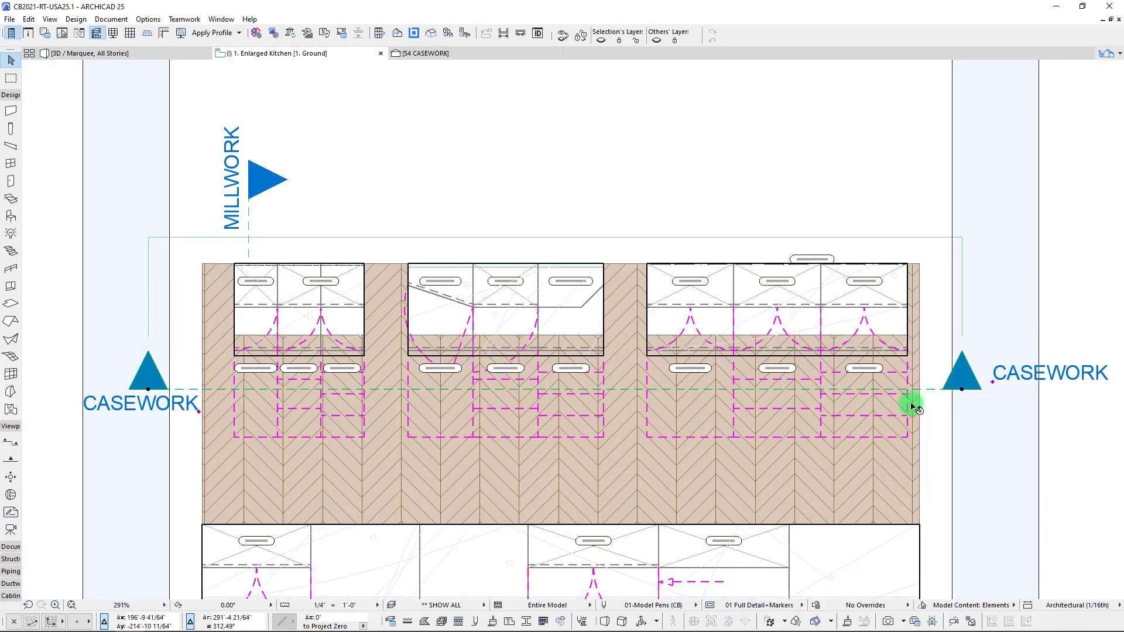
click(120, 53)
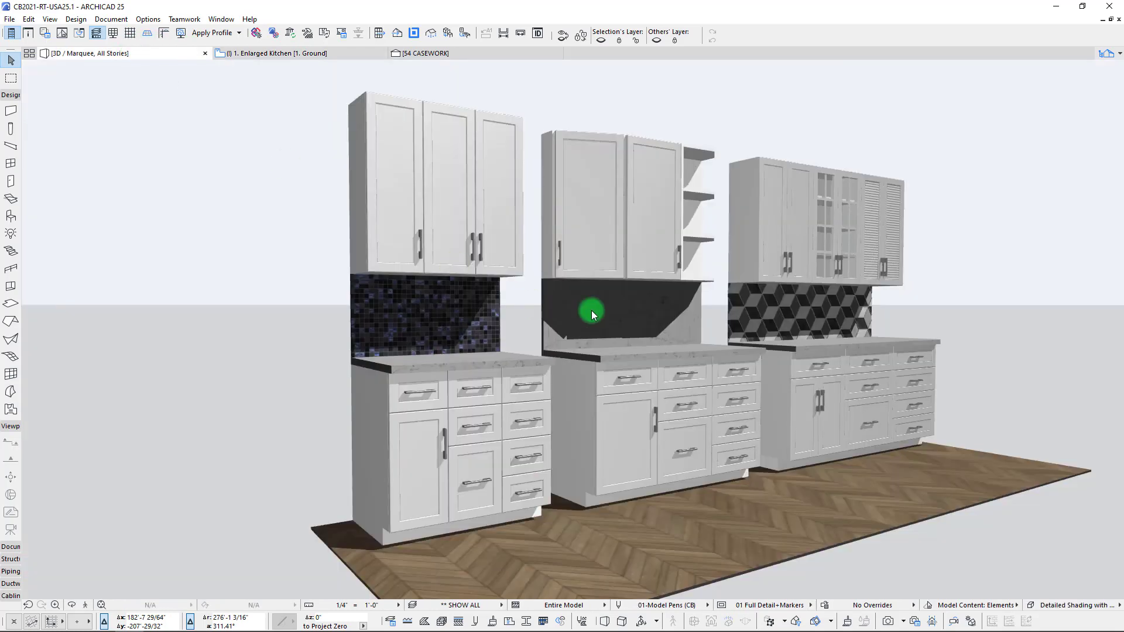
scroll(632, 325, up, 5)
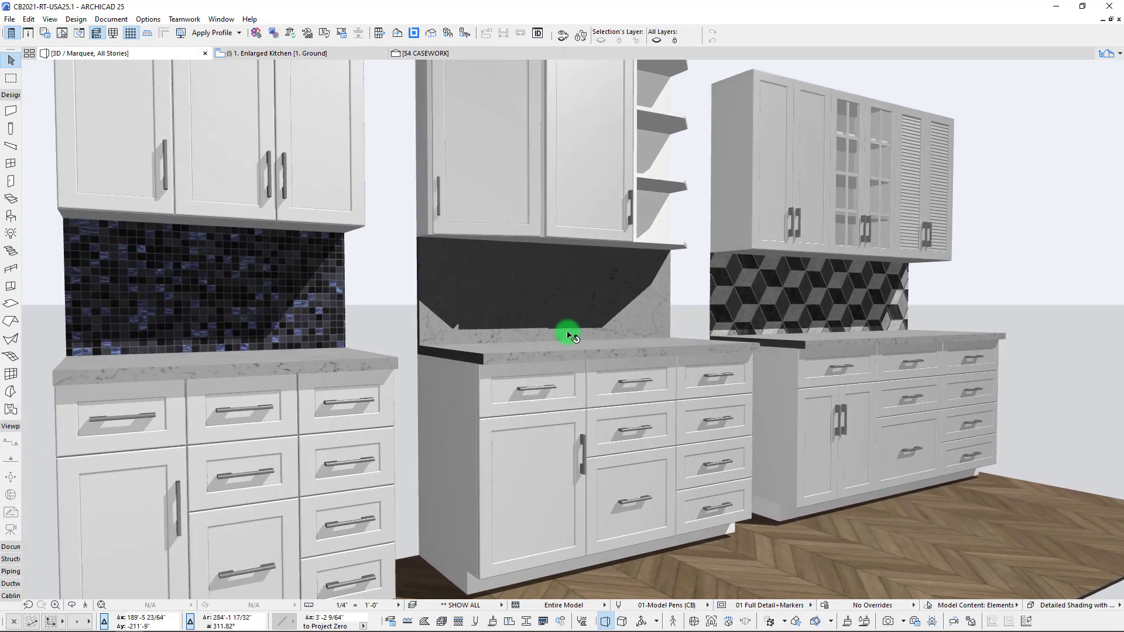
middle_drag(571, 336, 585, 334)
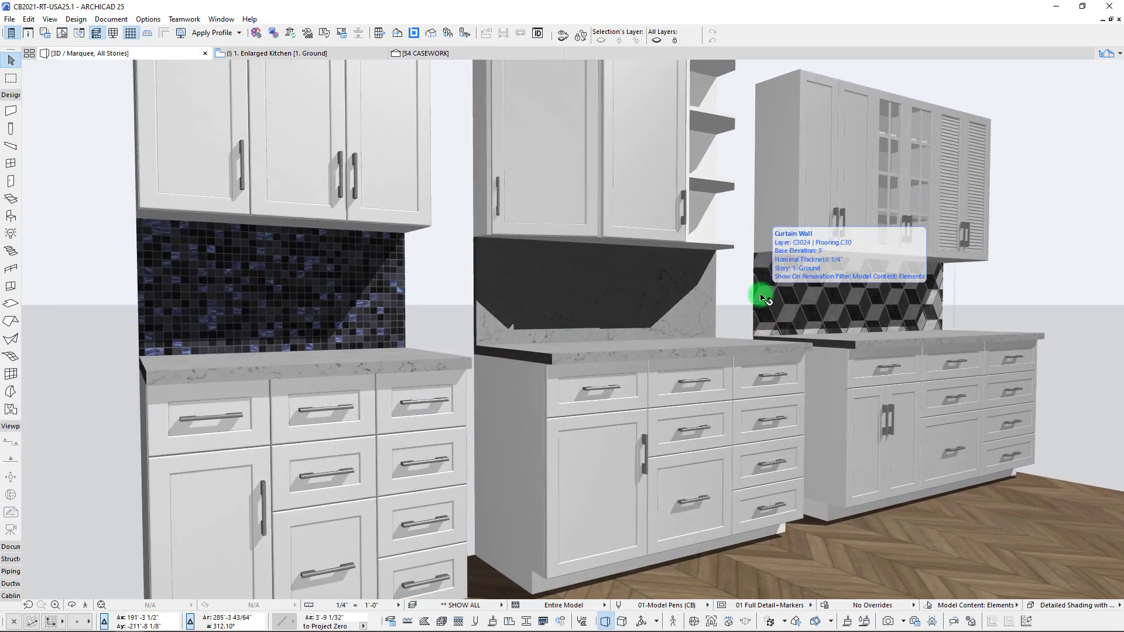
middle_drag(303, 303, 359, 352)
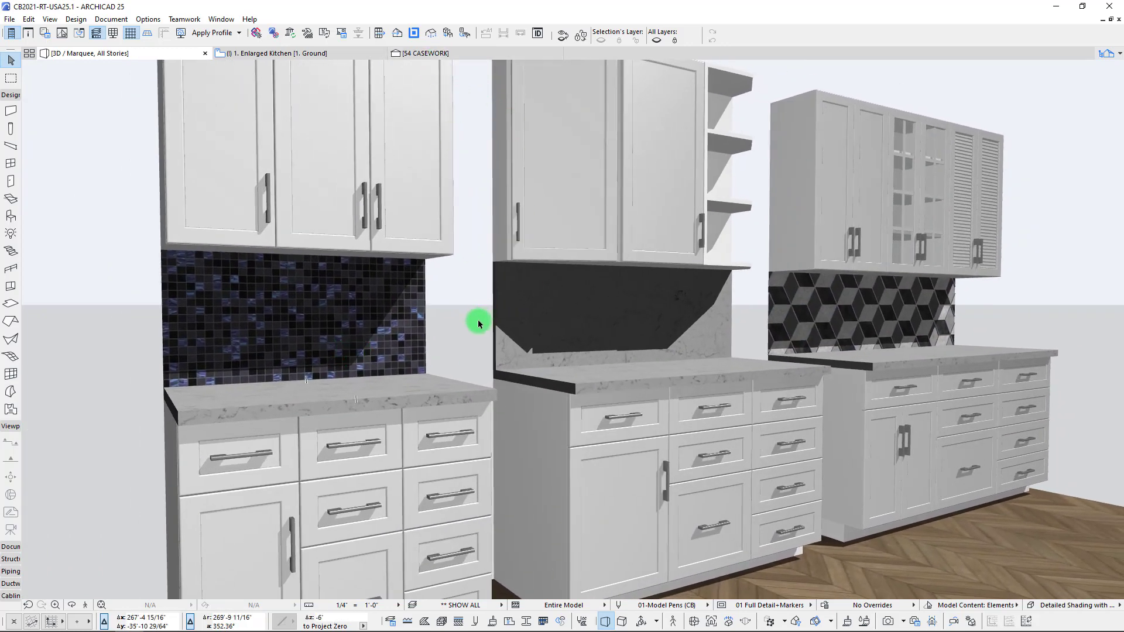
scroll(755, 361, down, 1)
scroll(753, 359, up, 6)
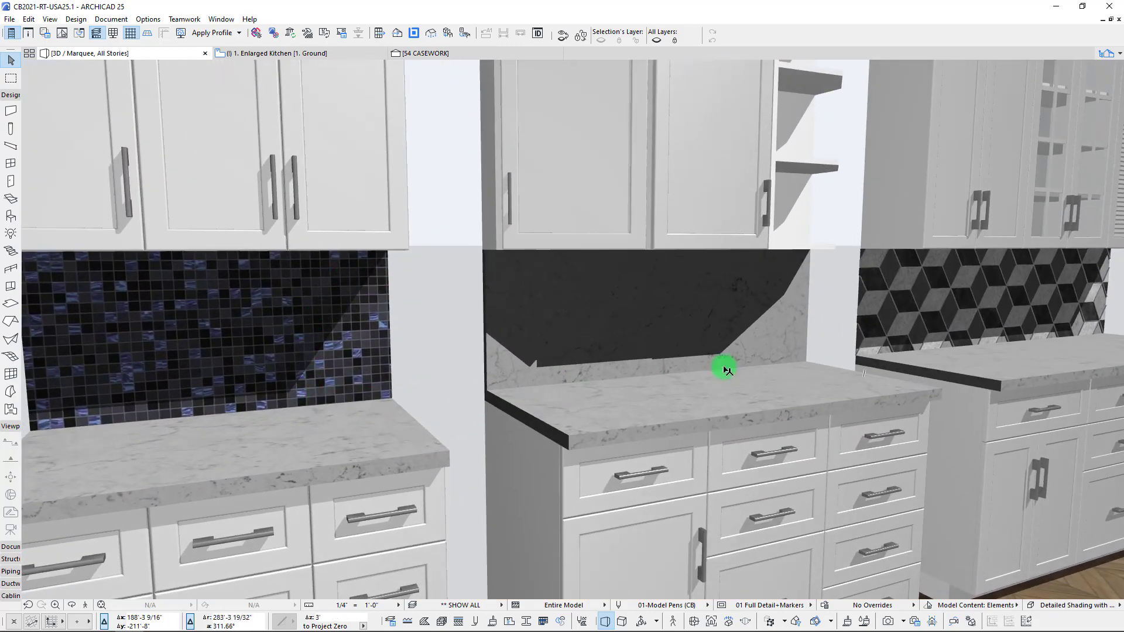
scroll(981, 340, down, 8)
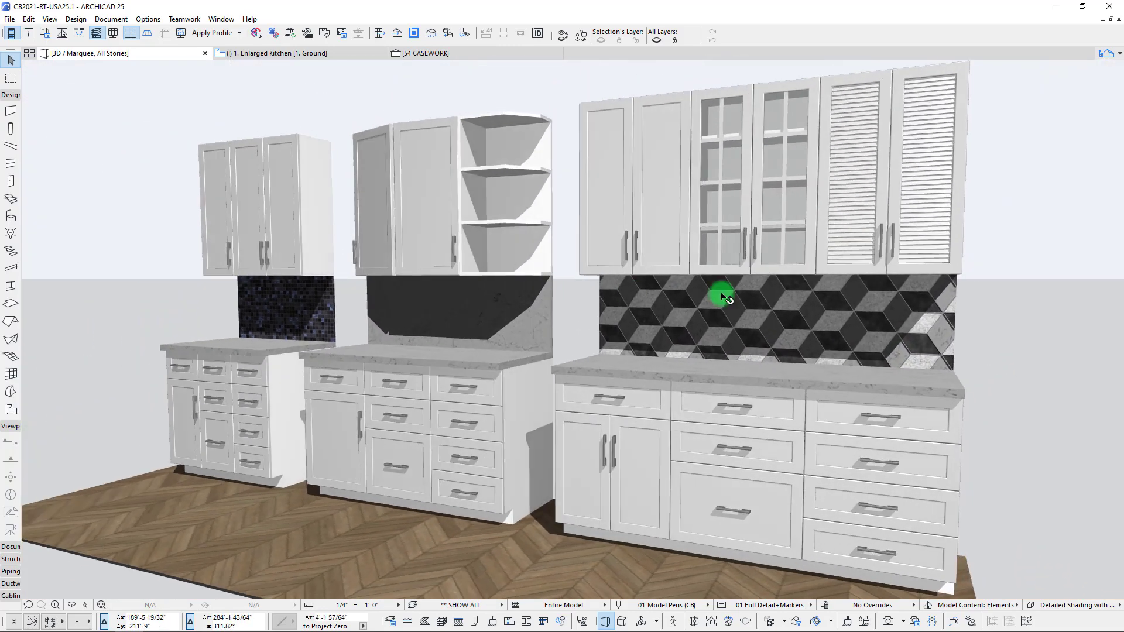
scroll(686, 463, up, 6)
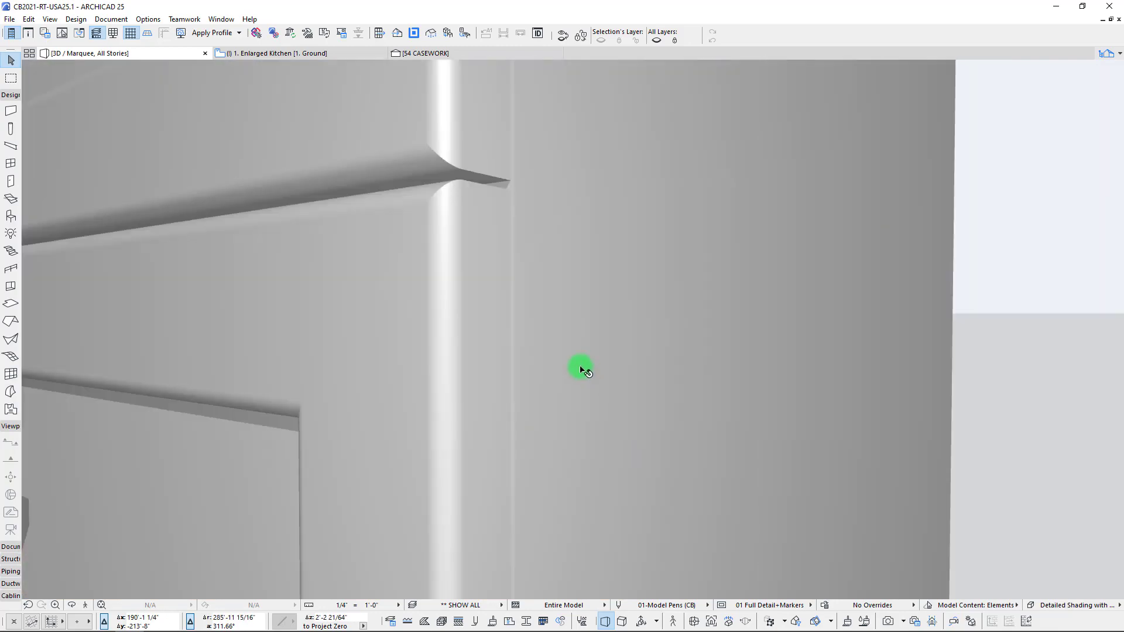
scroll(582, 368, down, 4)
scroll(410, 326, up, 1)
scroll(410, 326, down, 4)
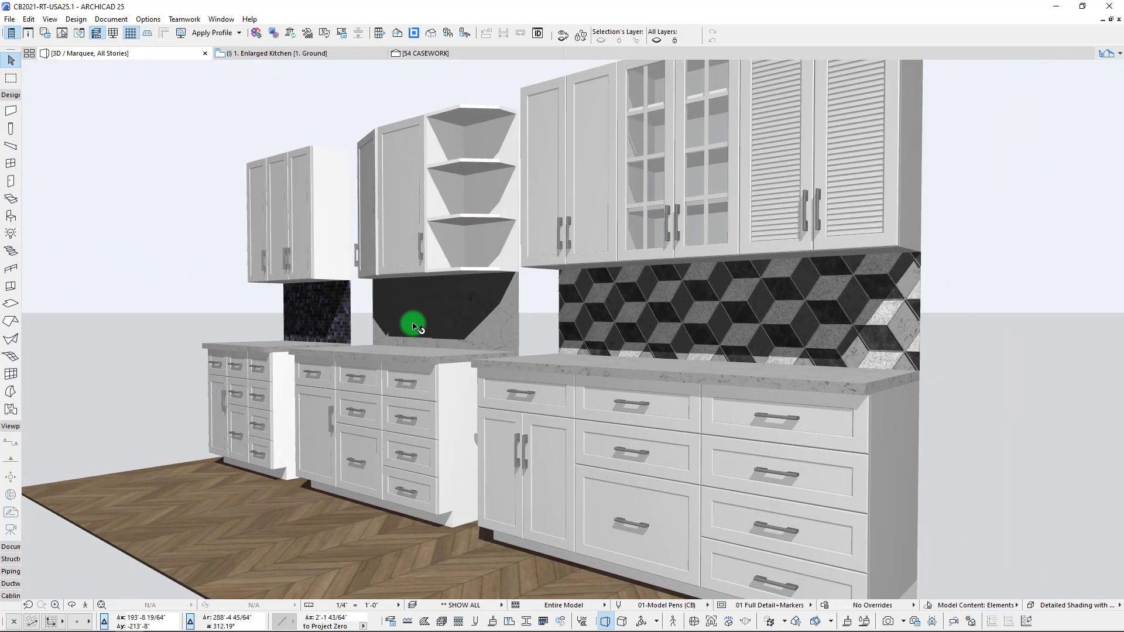
- Inspect the CASEWORK section's depth limit line in the 1. Enlarged Kitchen plan
click(296, 53)
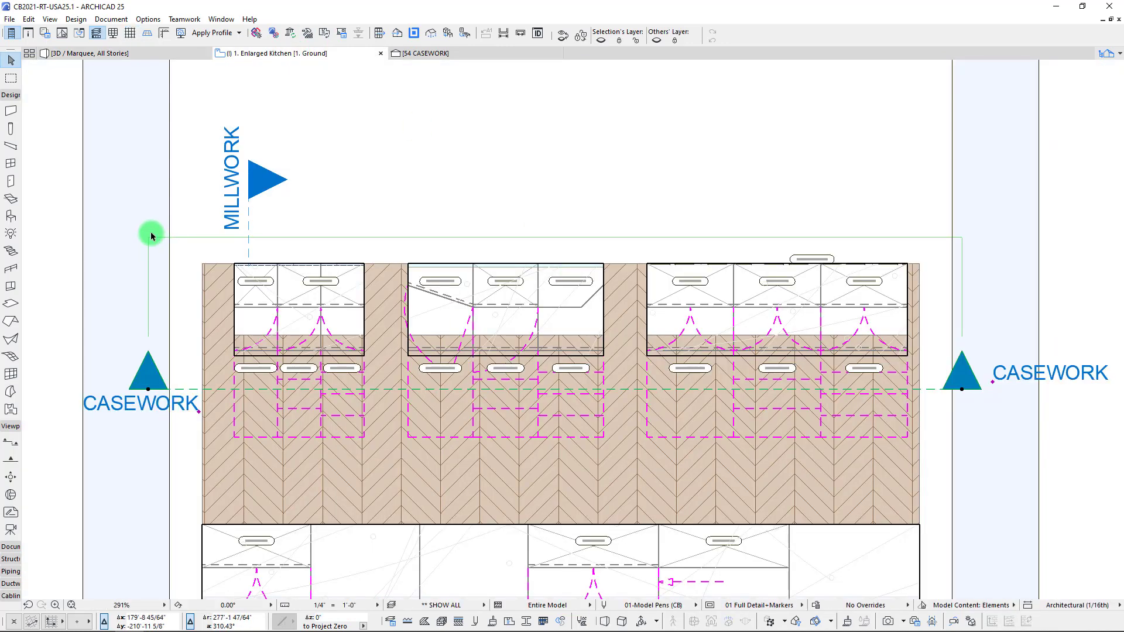
click(181, 240)
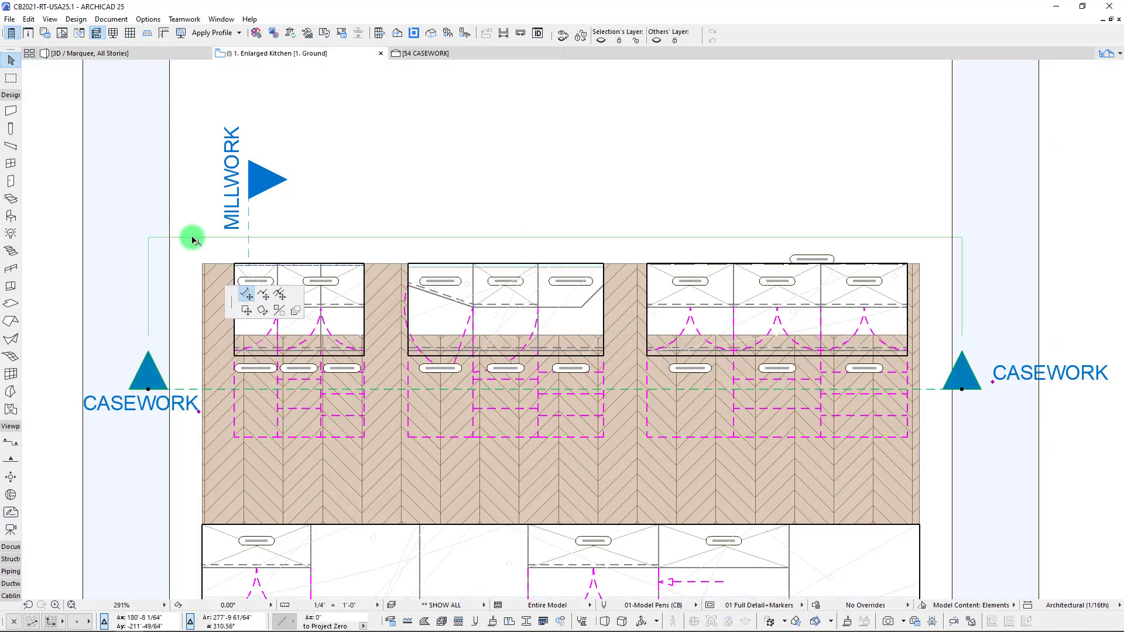
key(Escape)
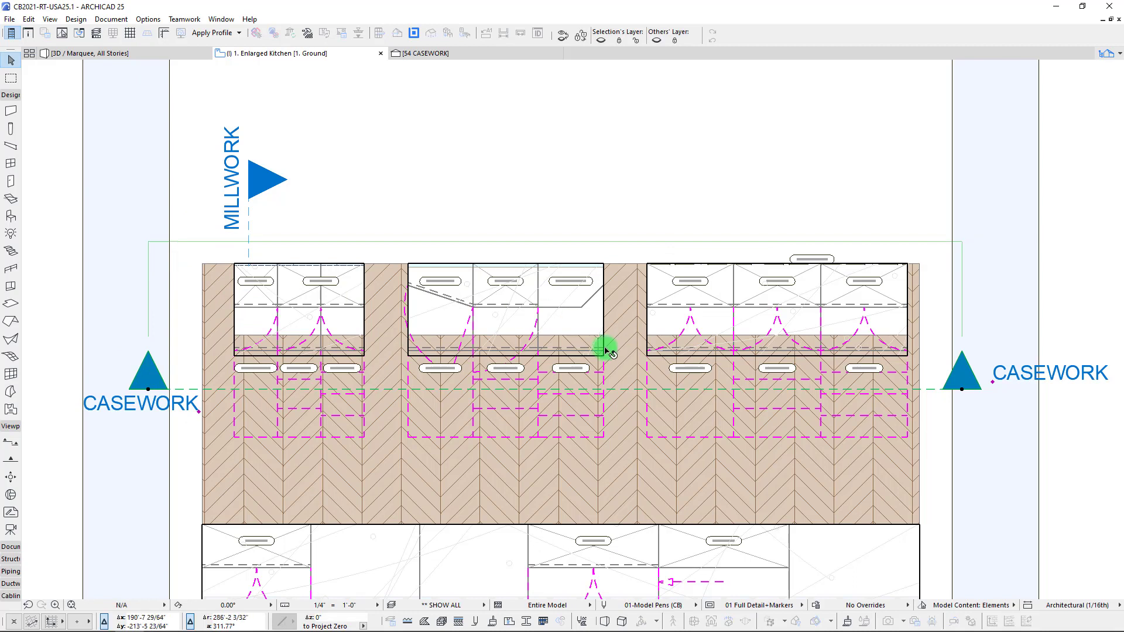
- Return to the S4 CASEWORK section and open its section settings, keeping the dialog clear of the cabinet elevations
click(414, 58)
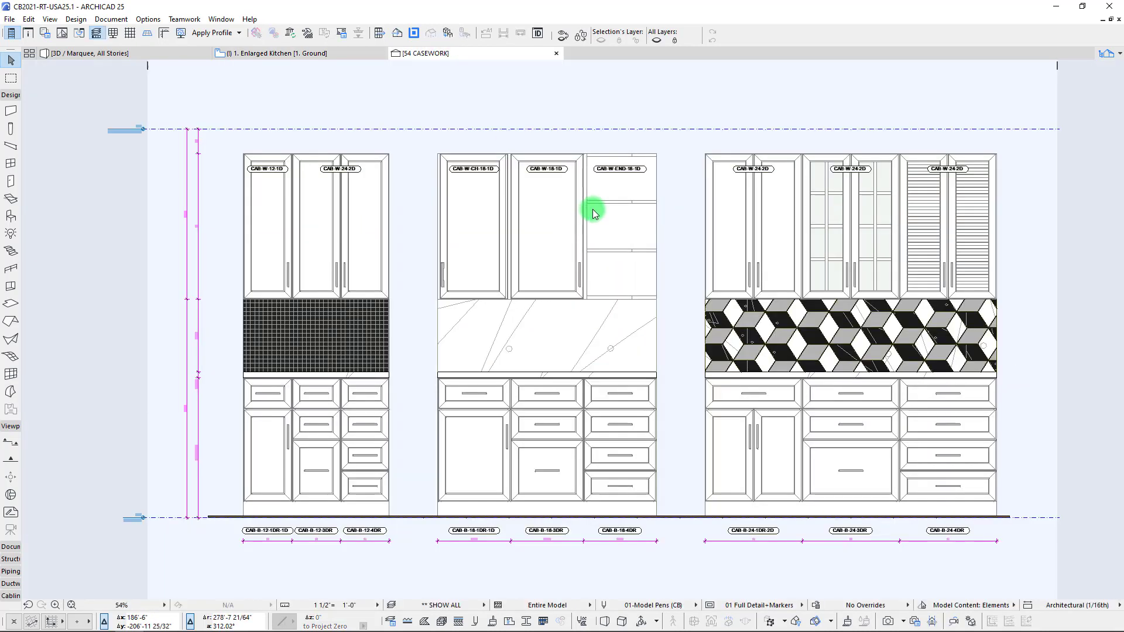
middle_drag(669, 234, 665, 219)
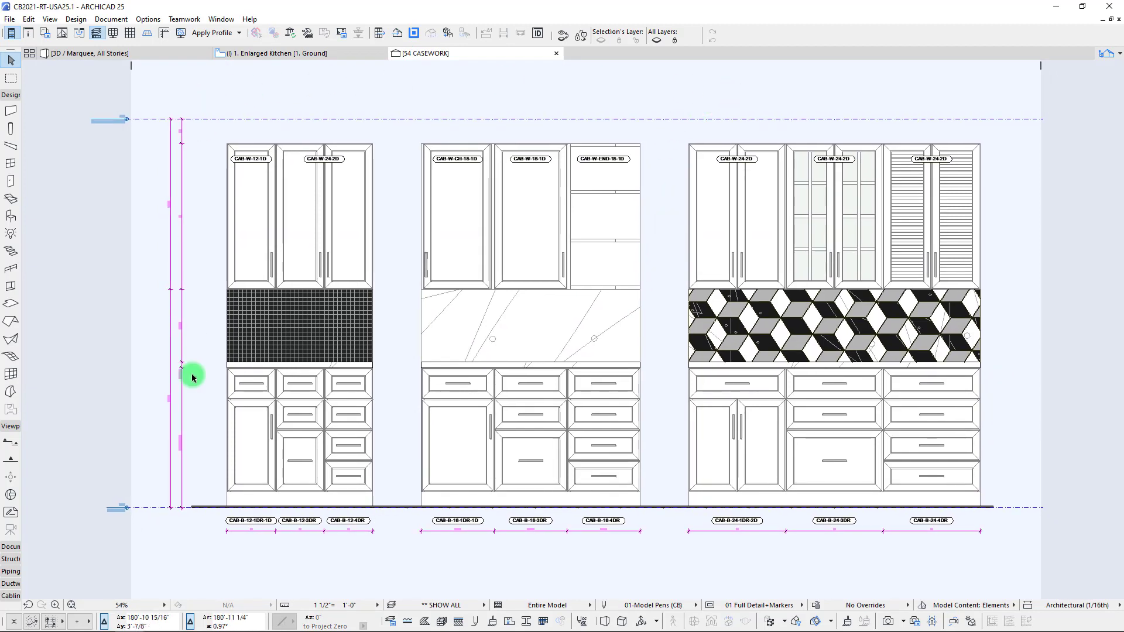
right_click(755, 92)
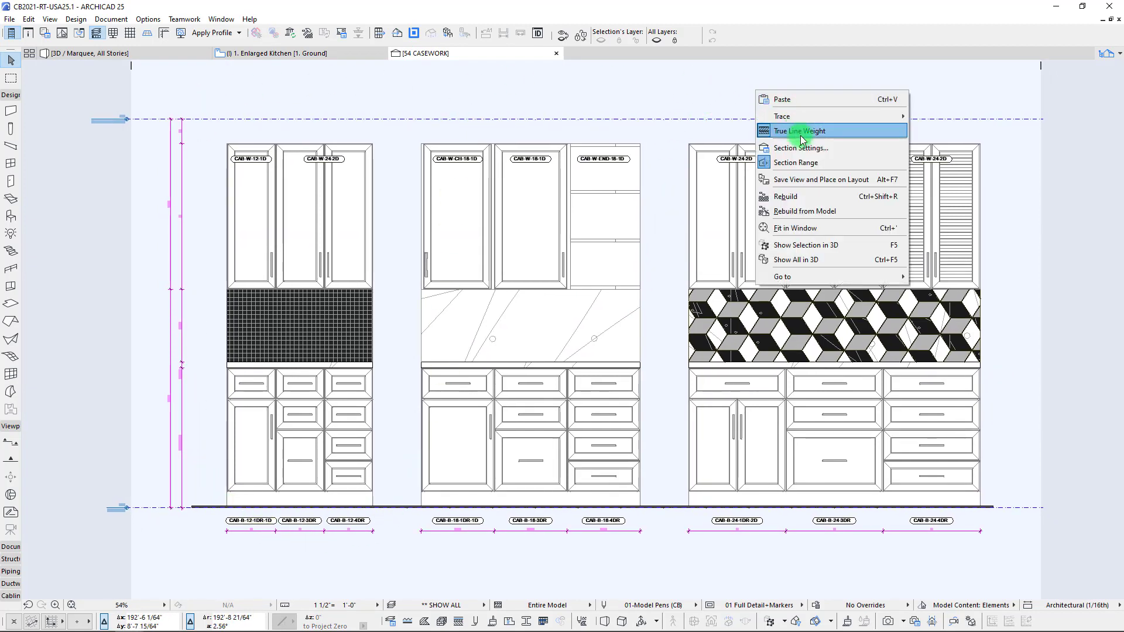
click(807, 145)
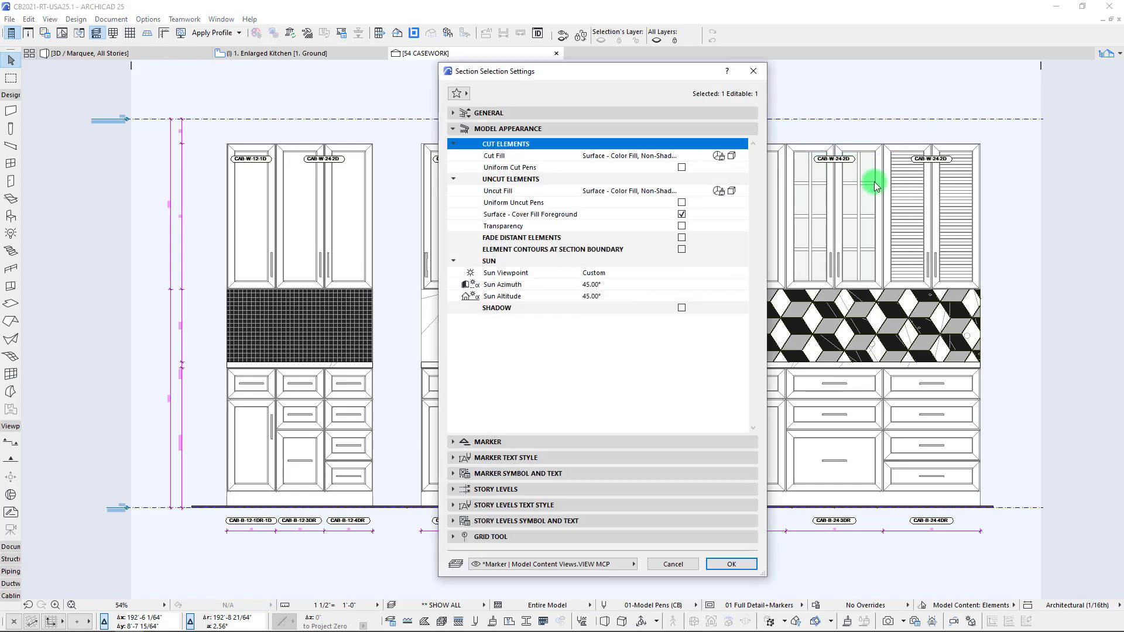
drag(614, 75, 950, 207)
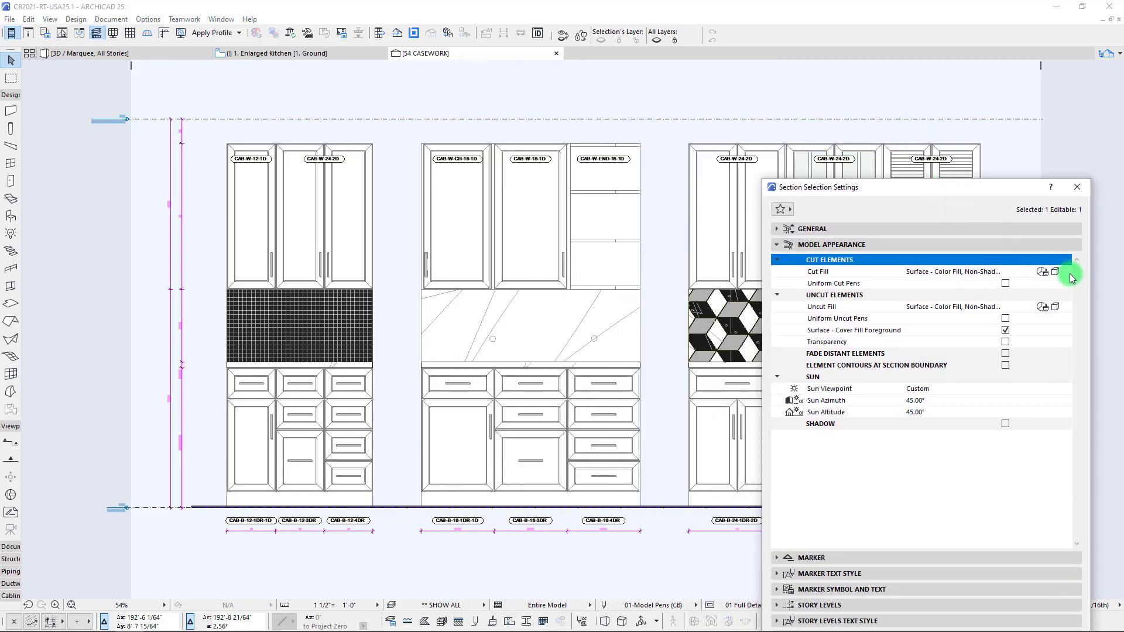
drag(890, 187, 703, 207)
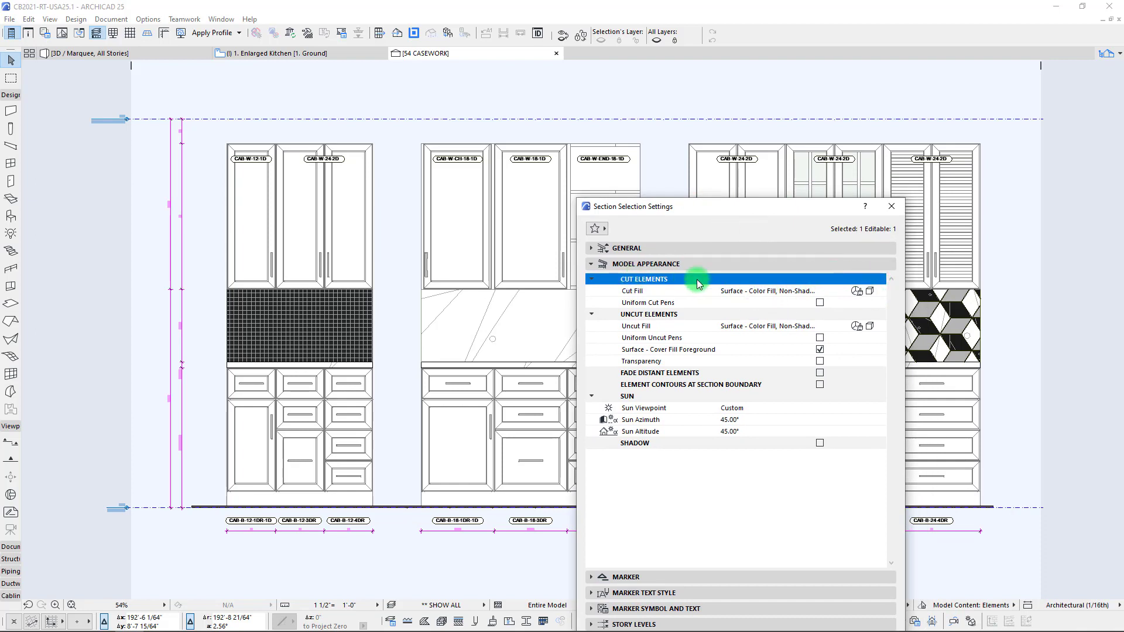
drag(678, 207, 715, 217)
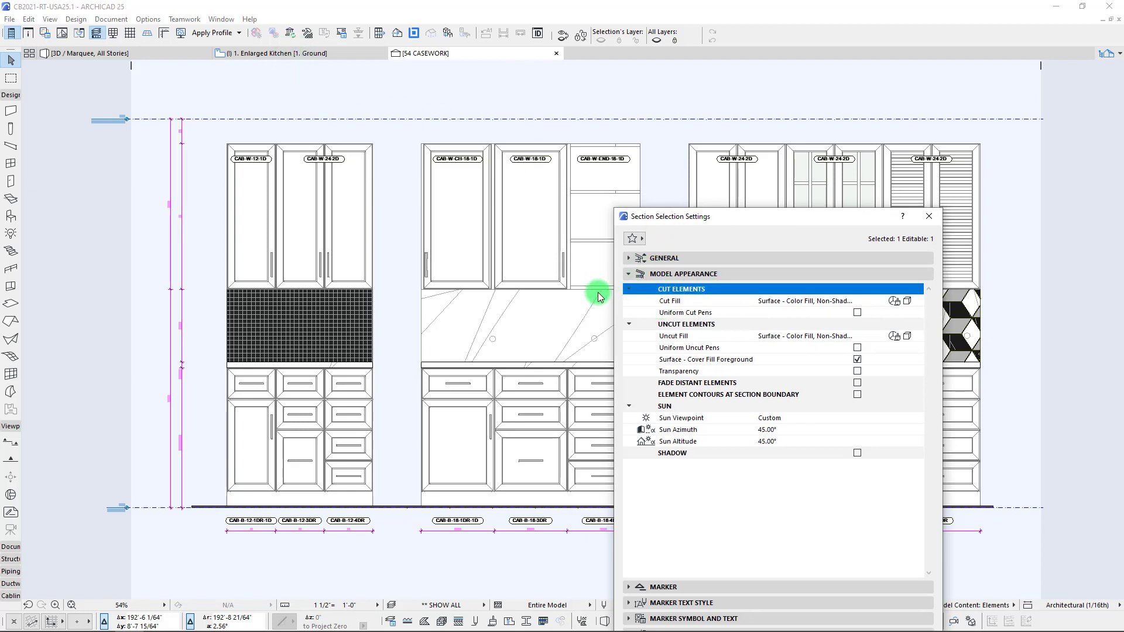
- Collapse the Cut Elements group in the model appearance settings and select the Uncut Elements group
click(628, 289)
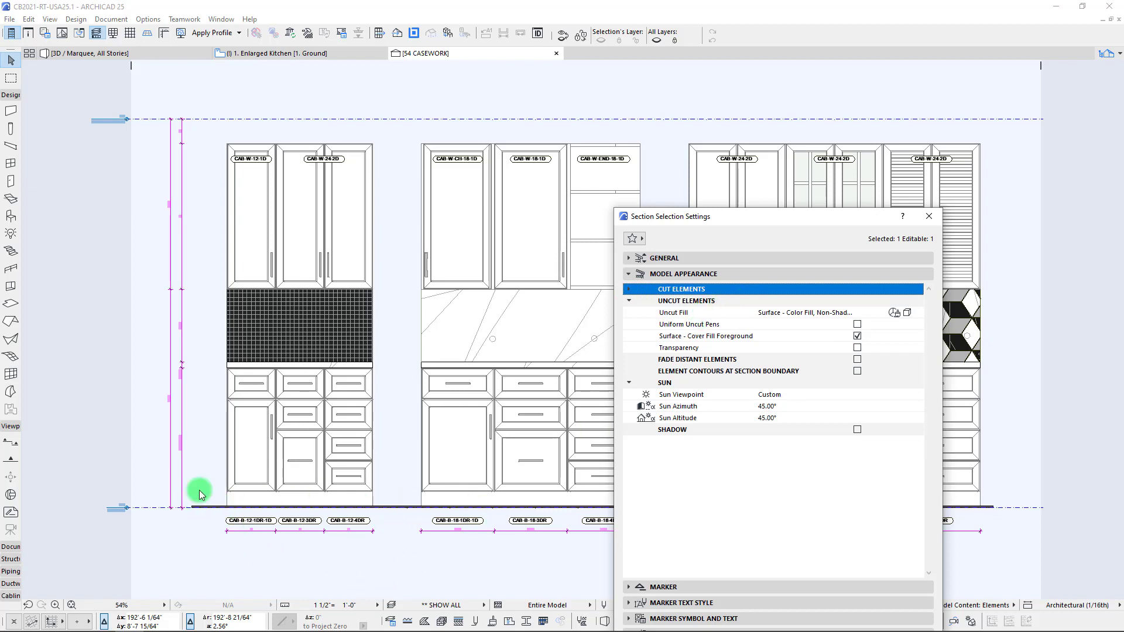
drag(734, 223, 699, 207)
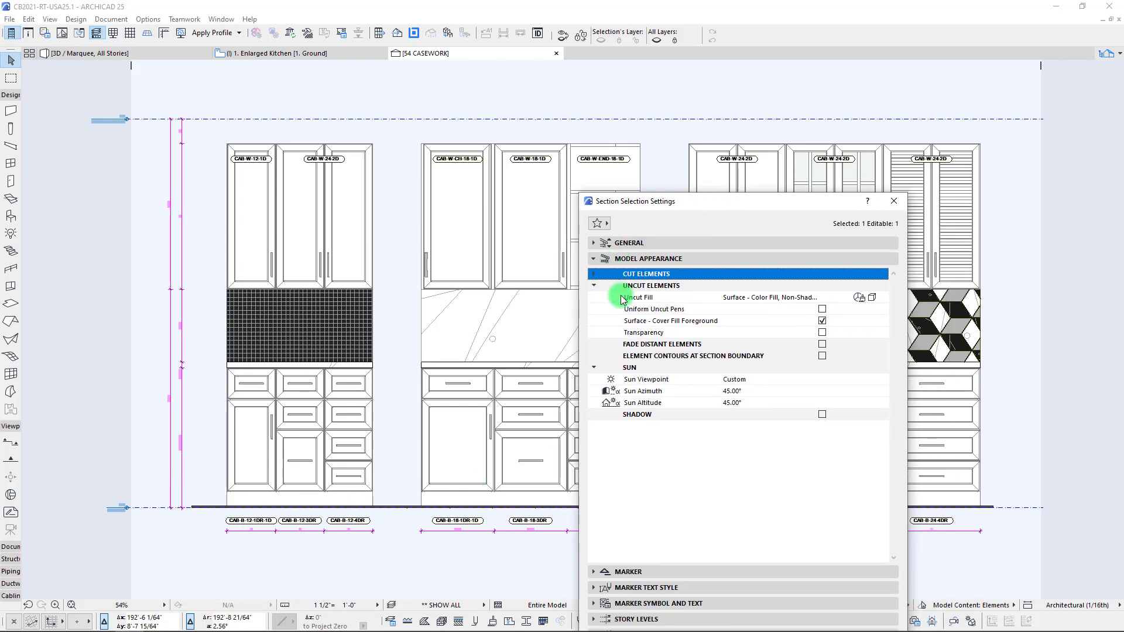
click(676, 287)
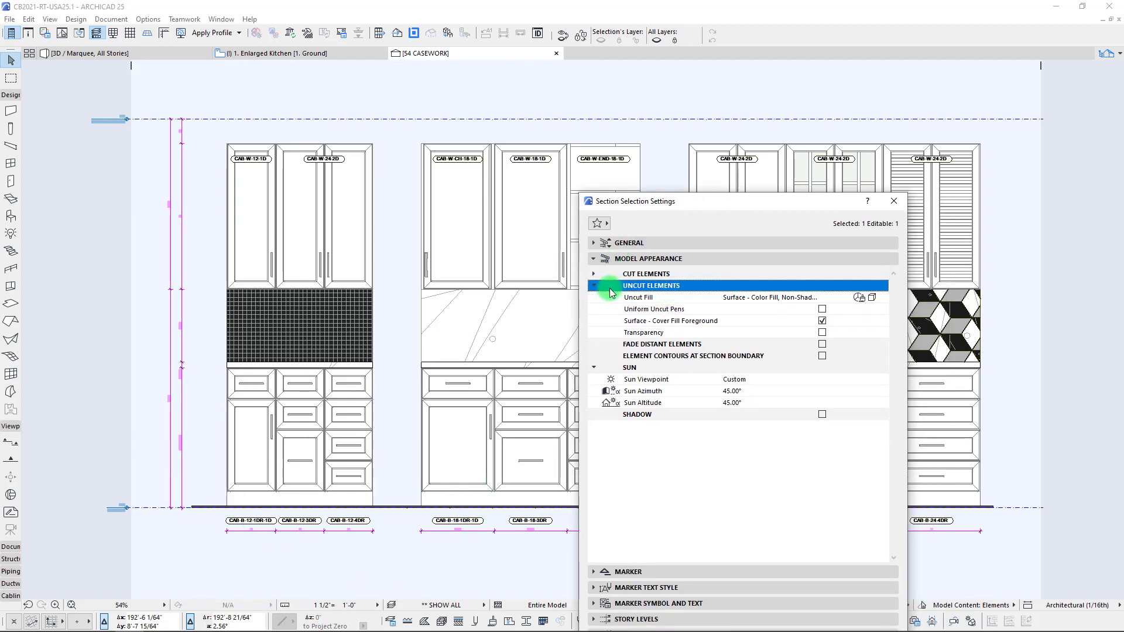
- Set the section's Uncut Fill to Surface - Color Fill, Non-Shaded
click(865, 297)
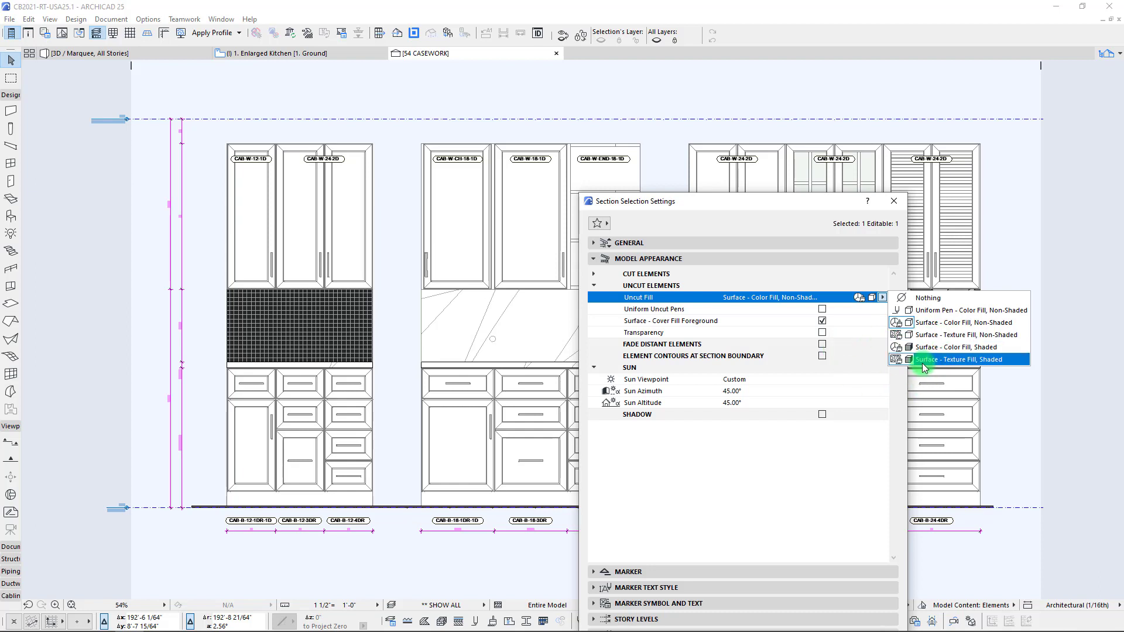
click(916, 322)
drag(802, 201, 760, 123)
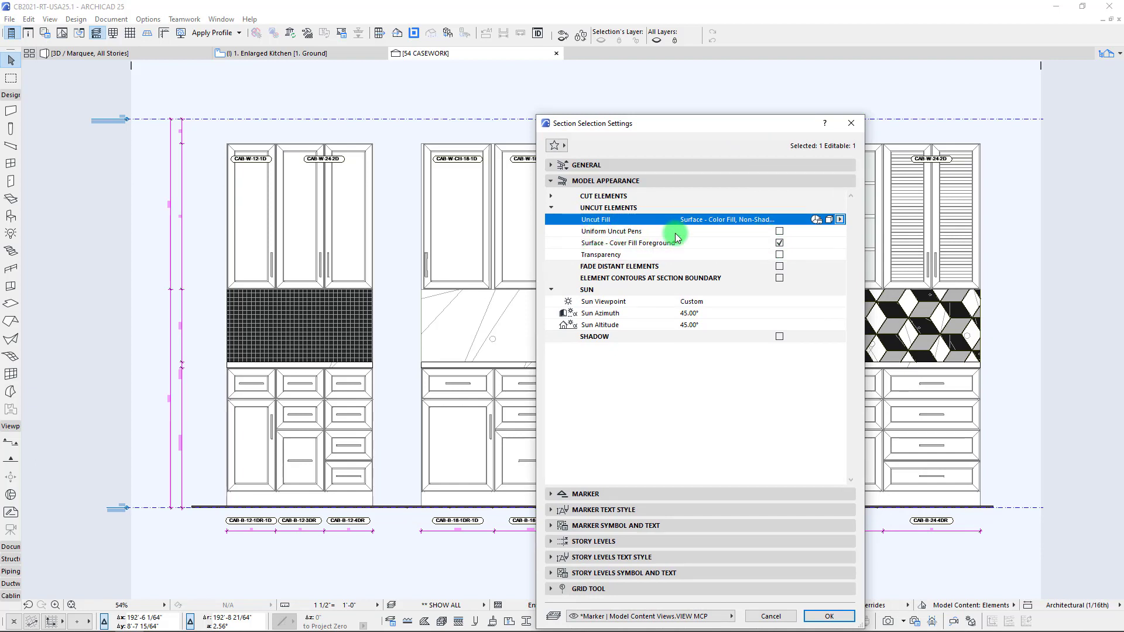
- Try Uniform Uncut Pens for the section's uncut elements and switch the option off again
click(779, 231)
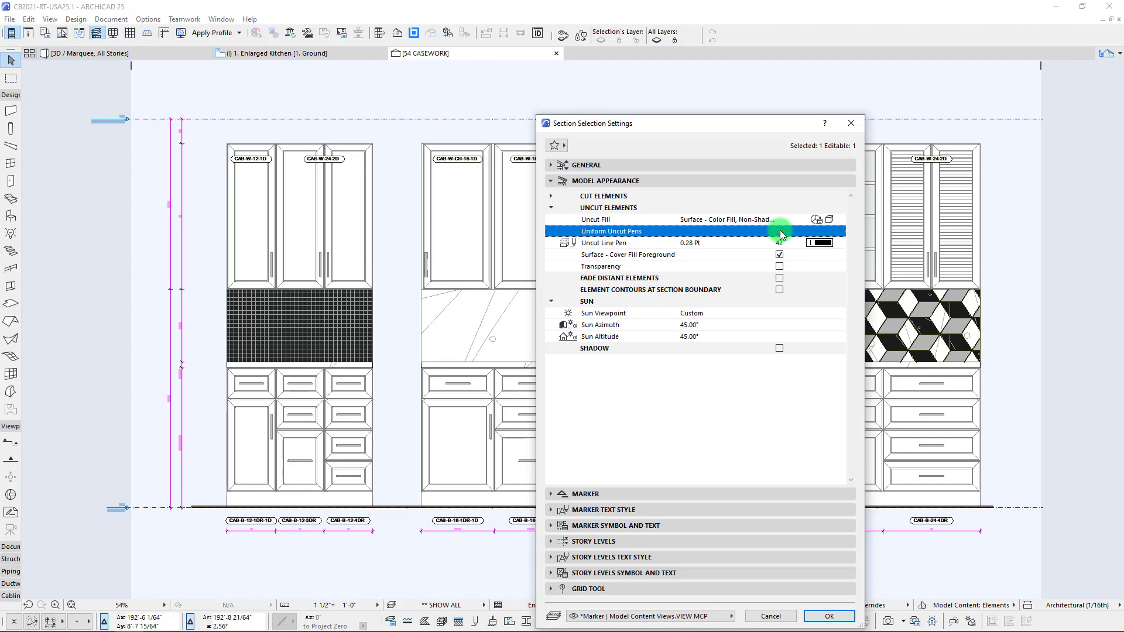
click(779, 231)
drag(729, 123, 742, 158)
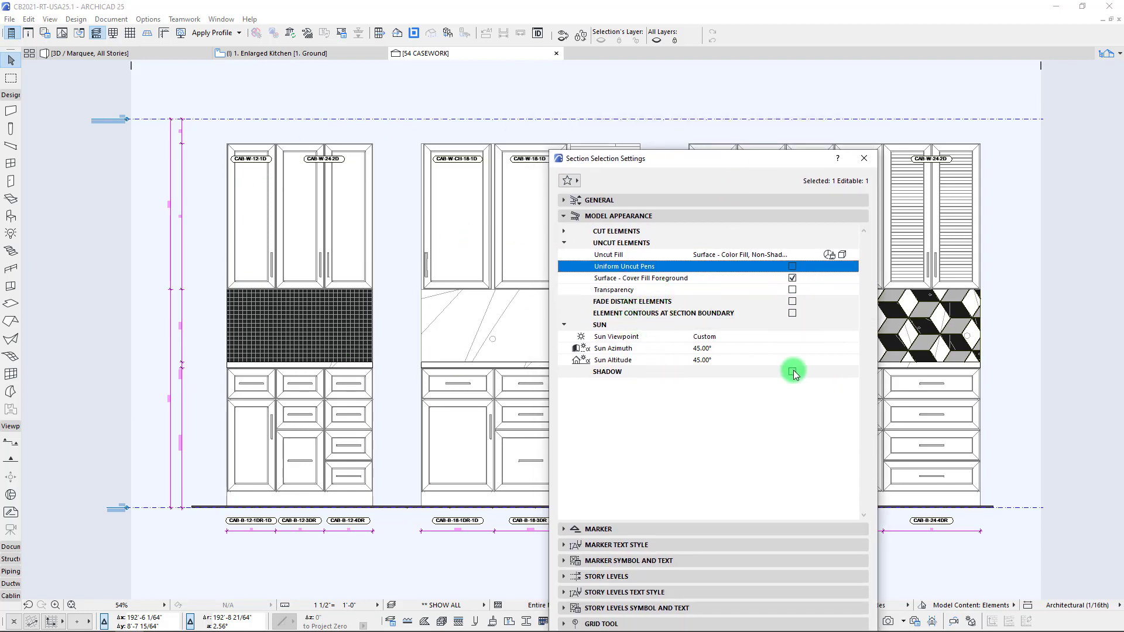
- Accept the section settings and return to the S4 CASEWORK elevation
drag(704, 158, 679, 70)
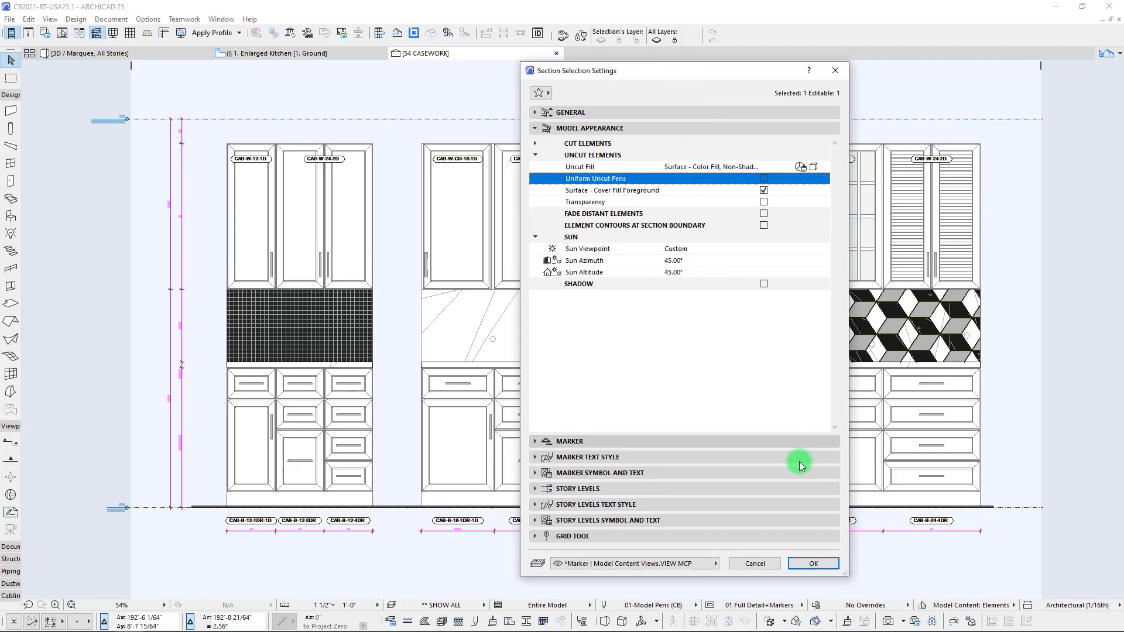
click(815, 562)
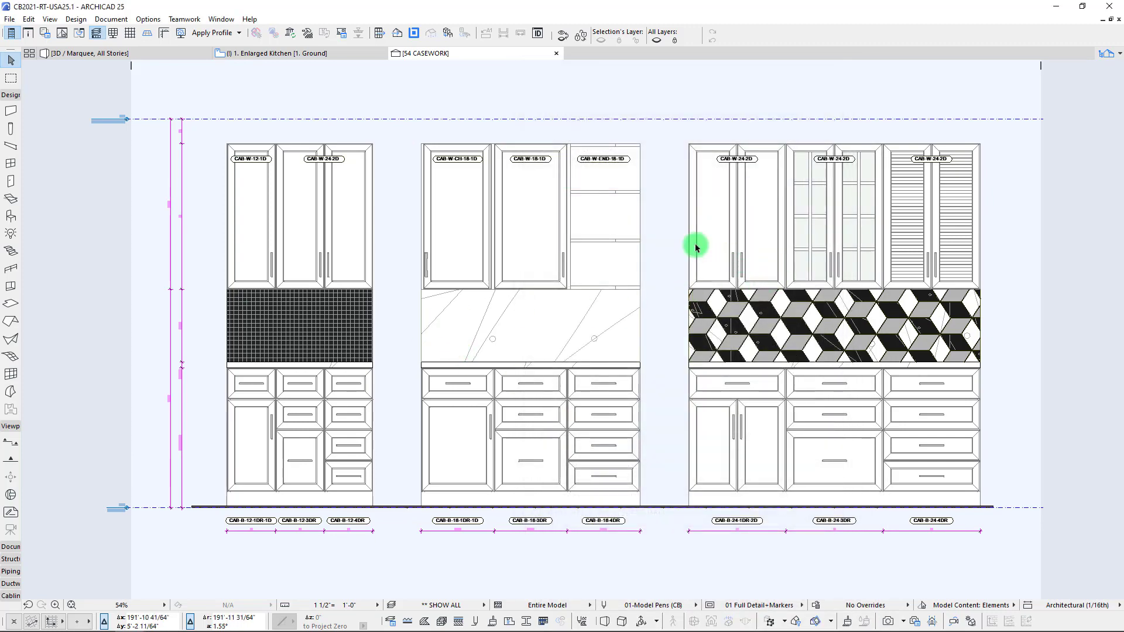
middle_drag(700, 341, 690, 343)
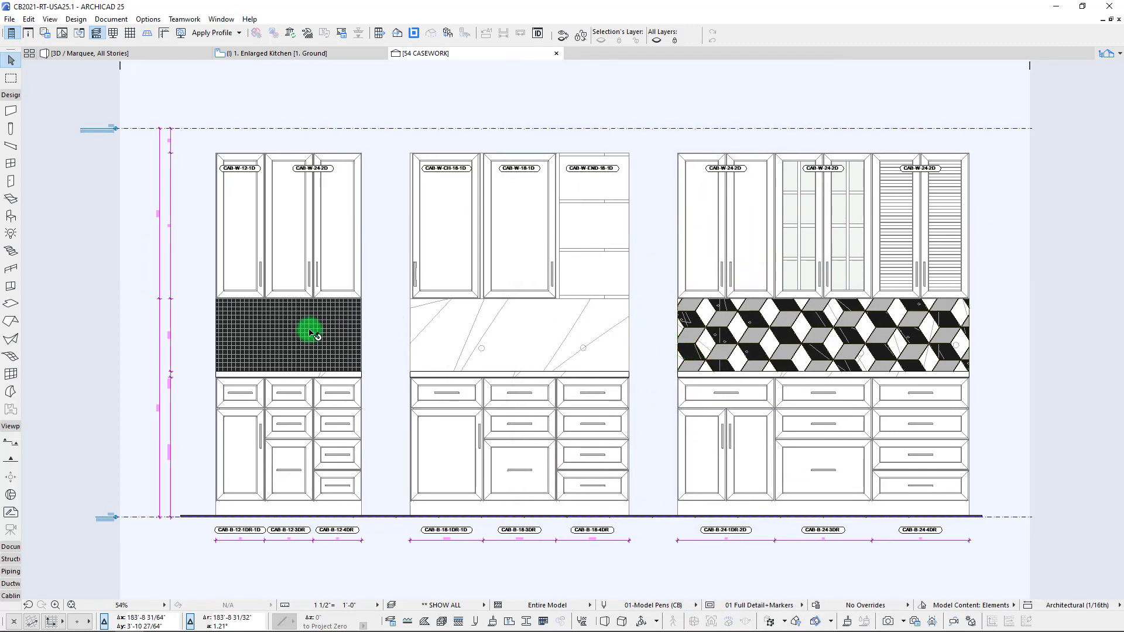
- Set the Uncut Fill of the S4 CASEWORK section to Surface - Texture Fill, Non-Shaded
scroll(306, 325, up, 5)
scroll(423, 326, down, 5)
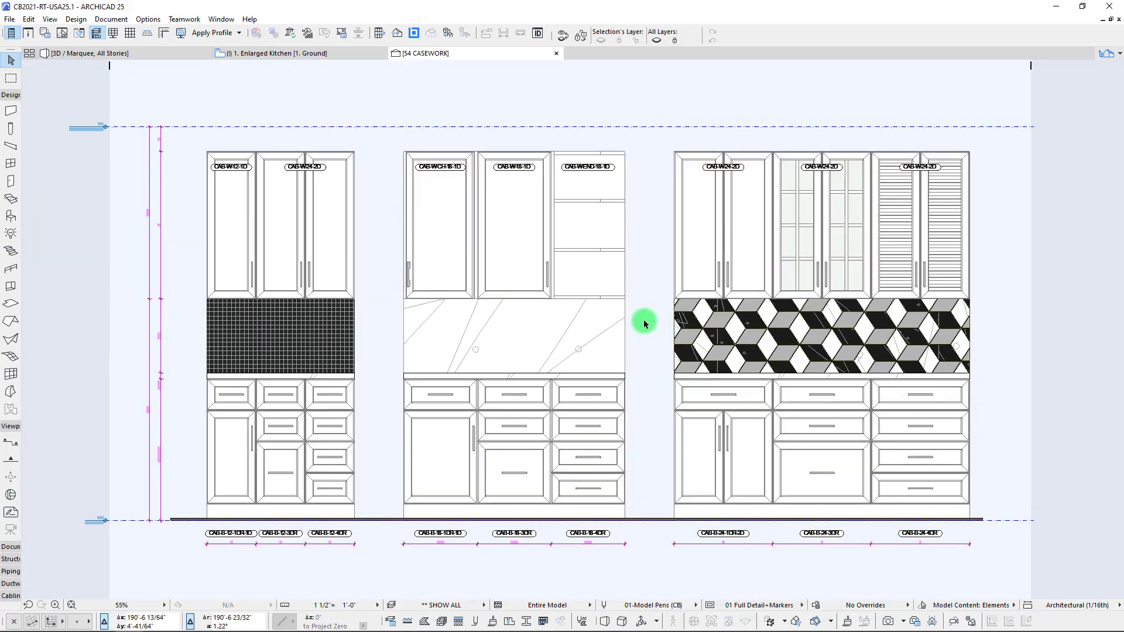
scroll(645, 321, up, 2)
right_click(648, 264)
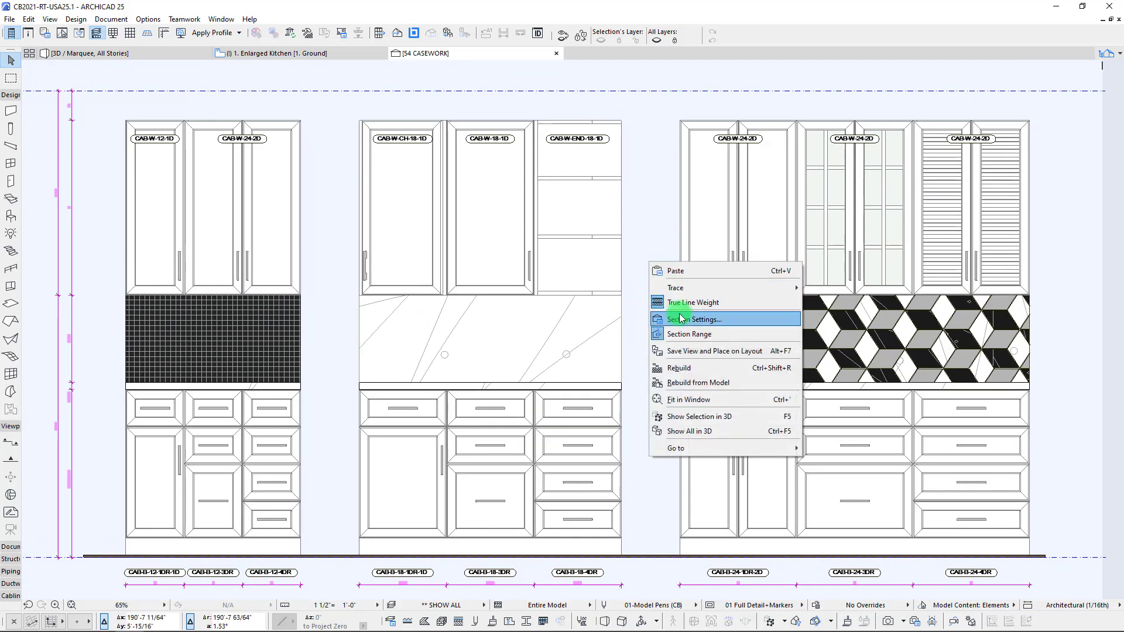
click(684, 319)
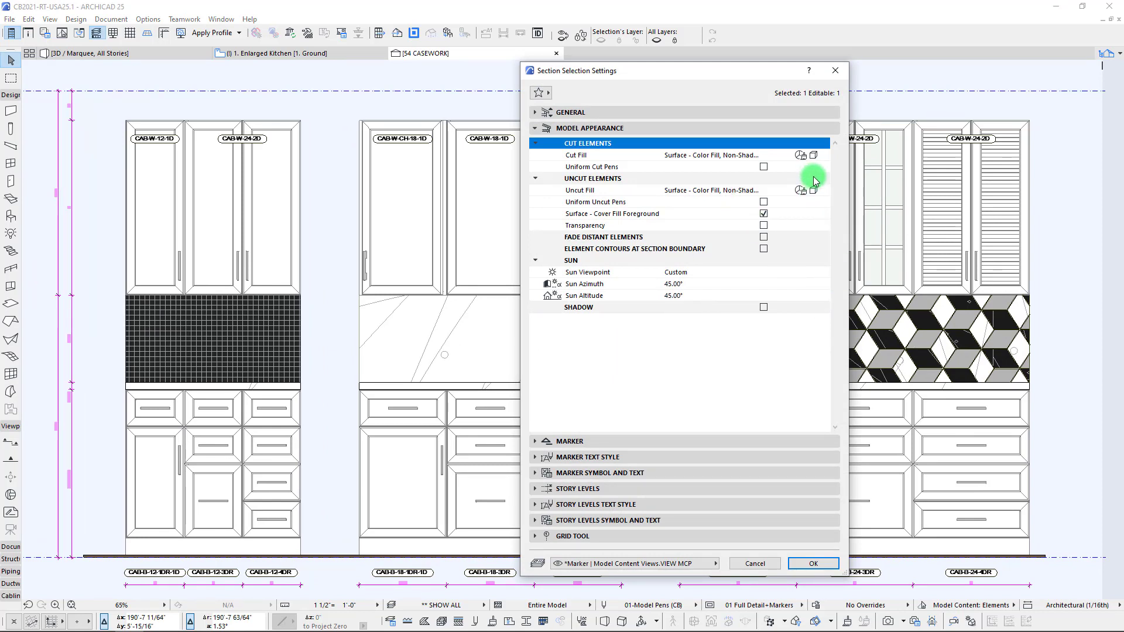
click(826, 192)
click(868, 228)
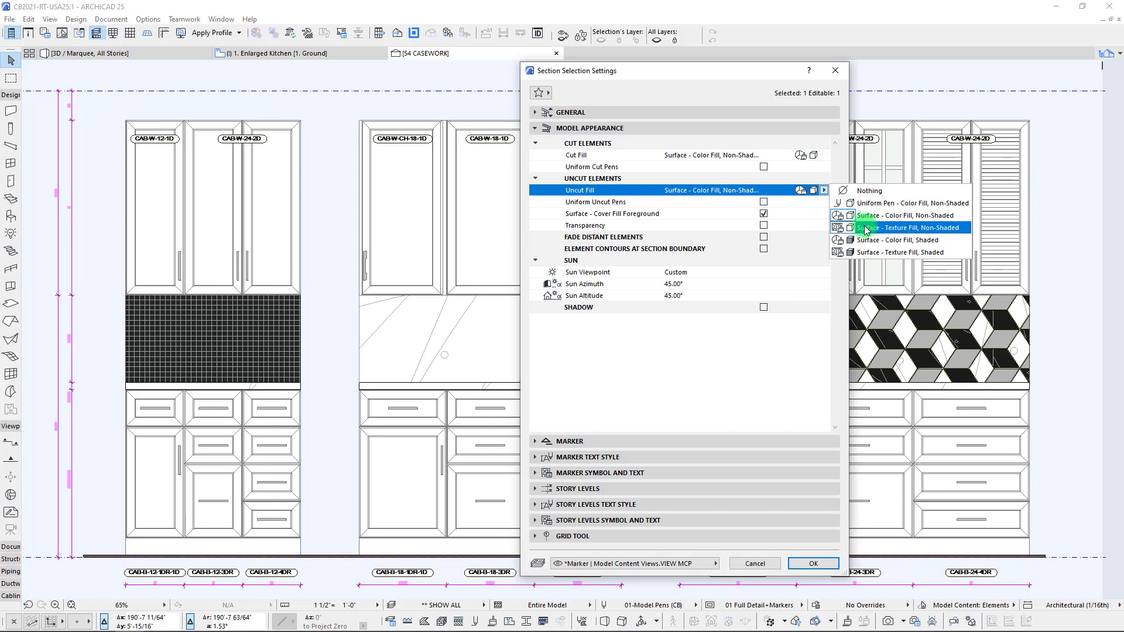
click(905, 232)
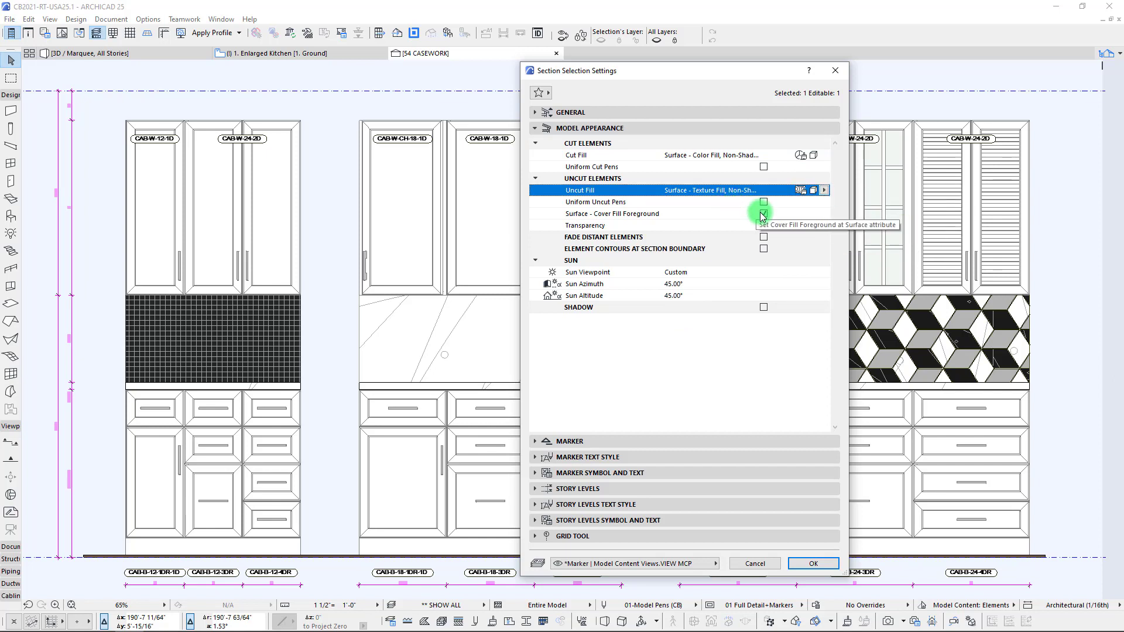
click(823, 191)
click(895, 232)
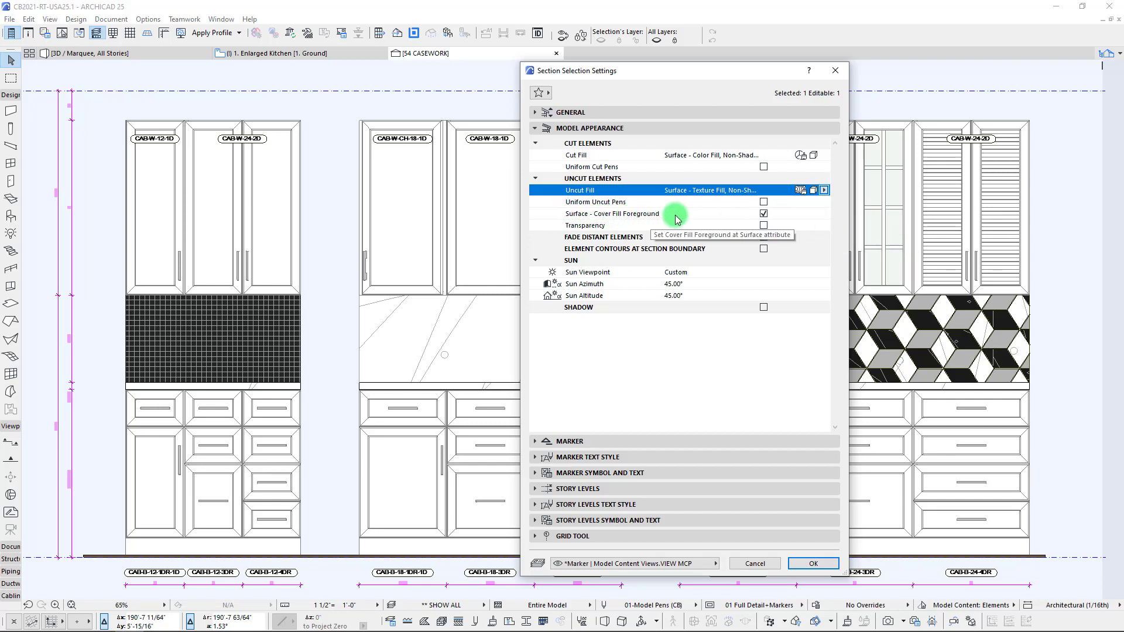
- Switch off Surface - Cover Fill Foreground for the uncut elements and accept the section settings
click(763, 215)
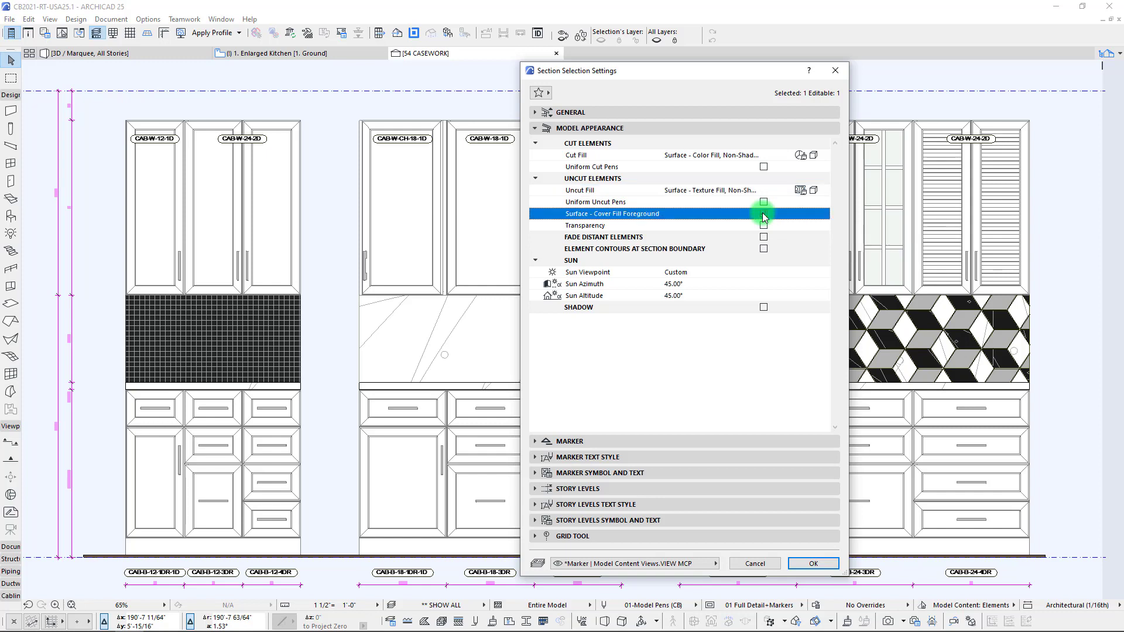
click(810, 562)
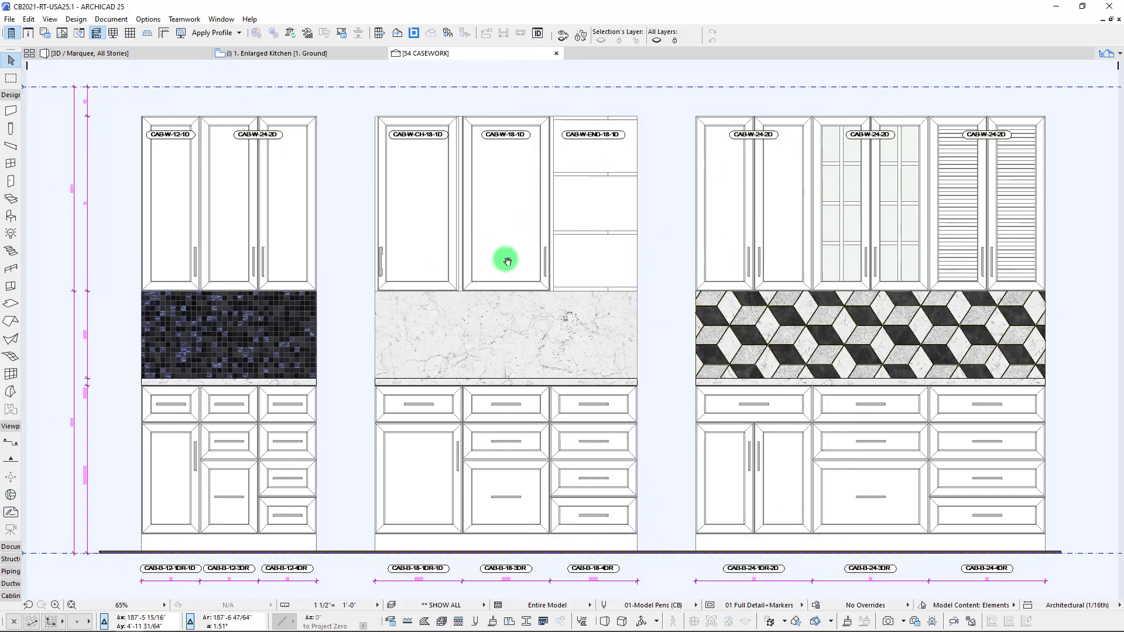
- Examine the textured mosaic, marble and geometric tile backsplashes up close in the casework elevation
scroll(371, 317, up, 6)
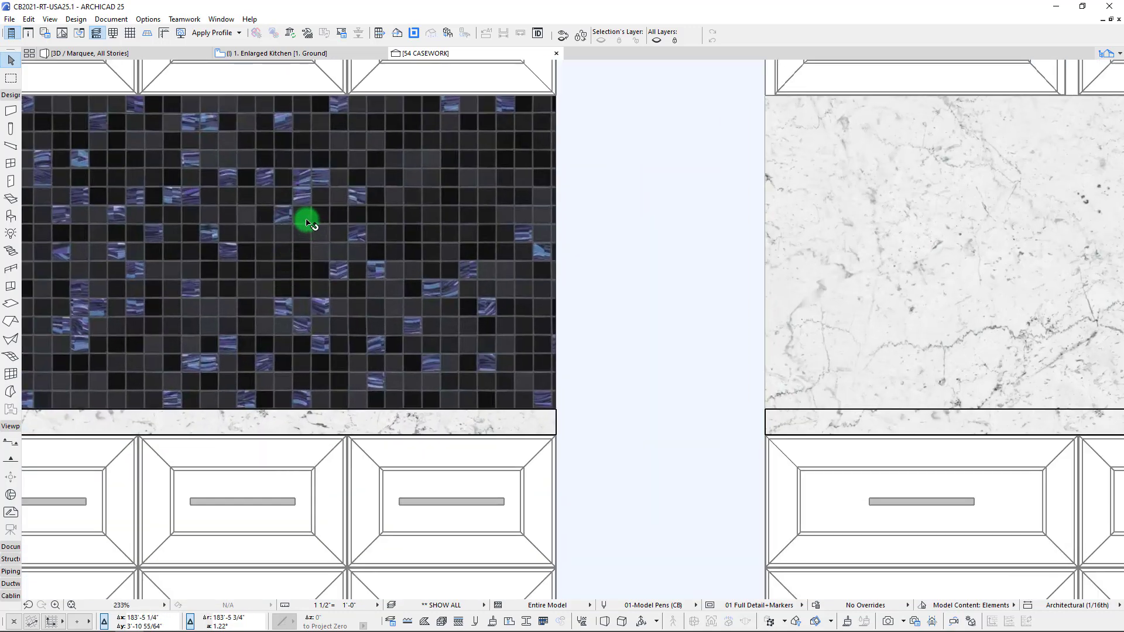
scroll(307, 221, down, 2)
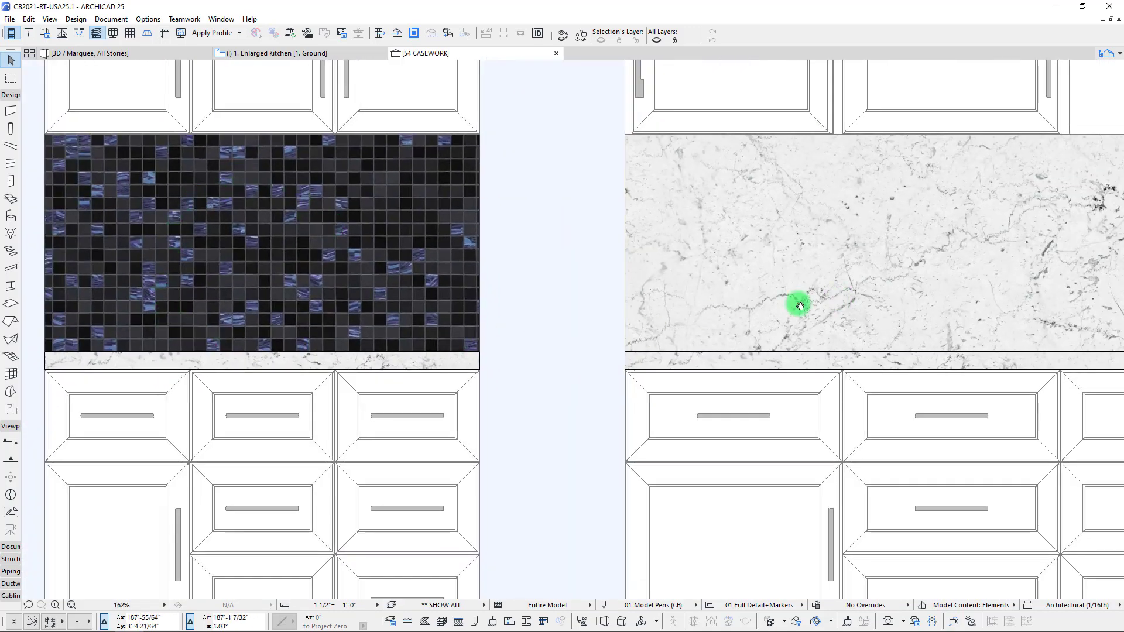
middle_drag(799, 305, 326, 275)
middle_drag(752, 269, 143, 276)
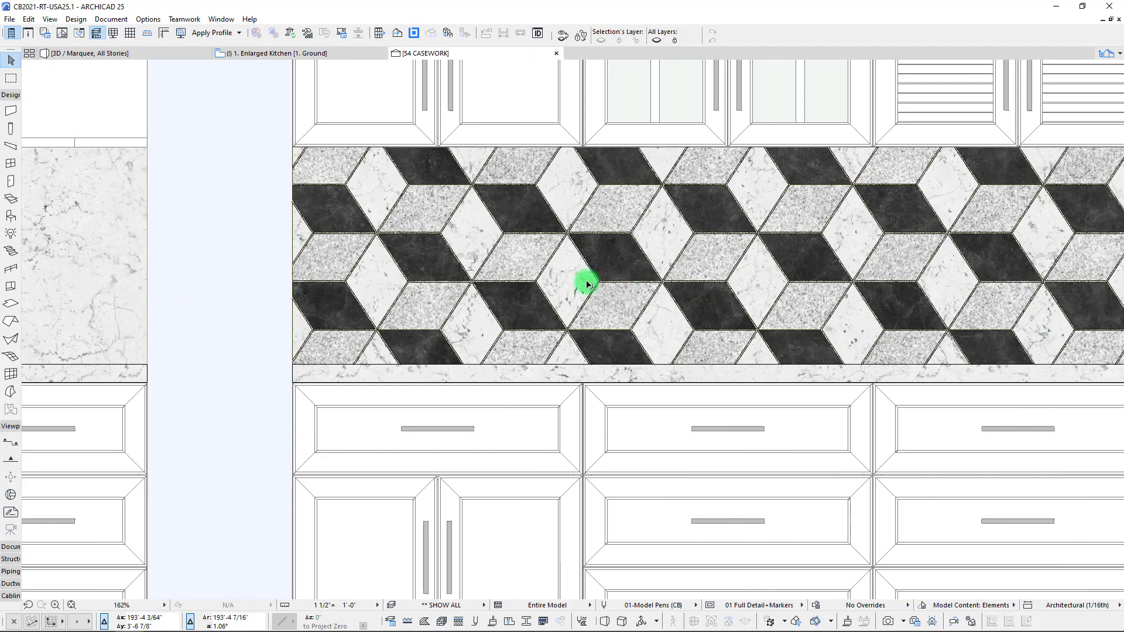
middle_drag(587, 285, 494, 289)
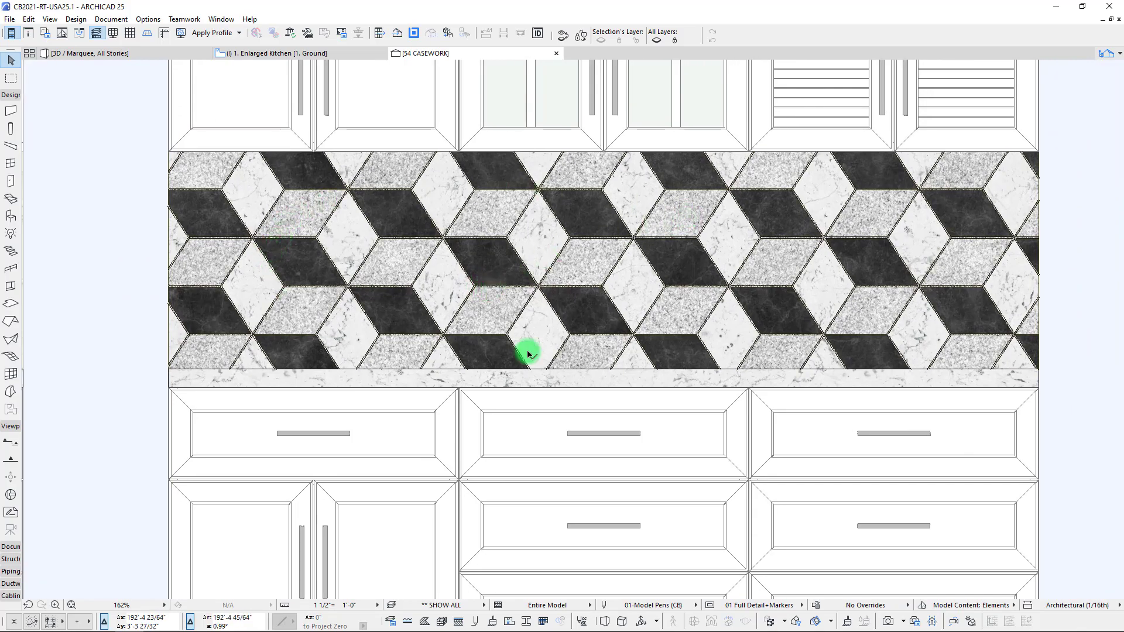
scroll(351, 246, up, 3)
scroll(465, 241, down, 5)
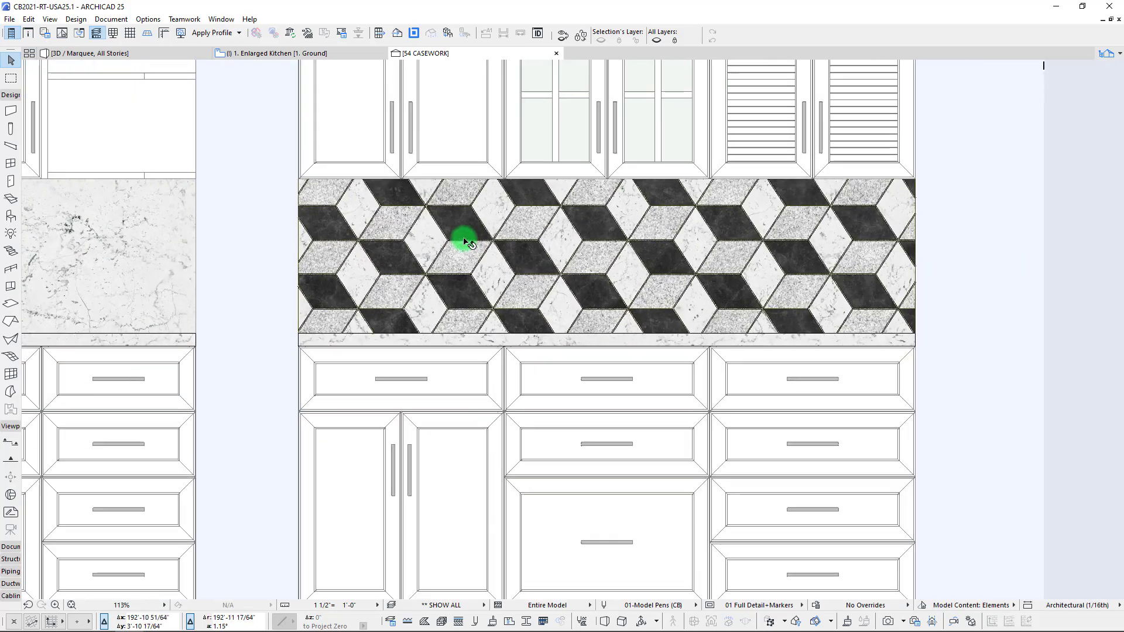
middle_drag(465, 241, 706, 261)
scroll(602, 251, down, 4)
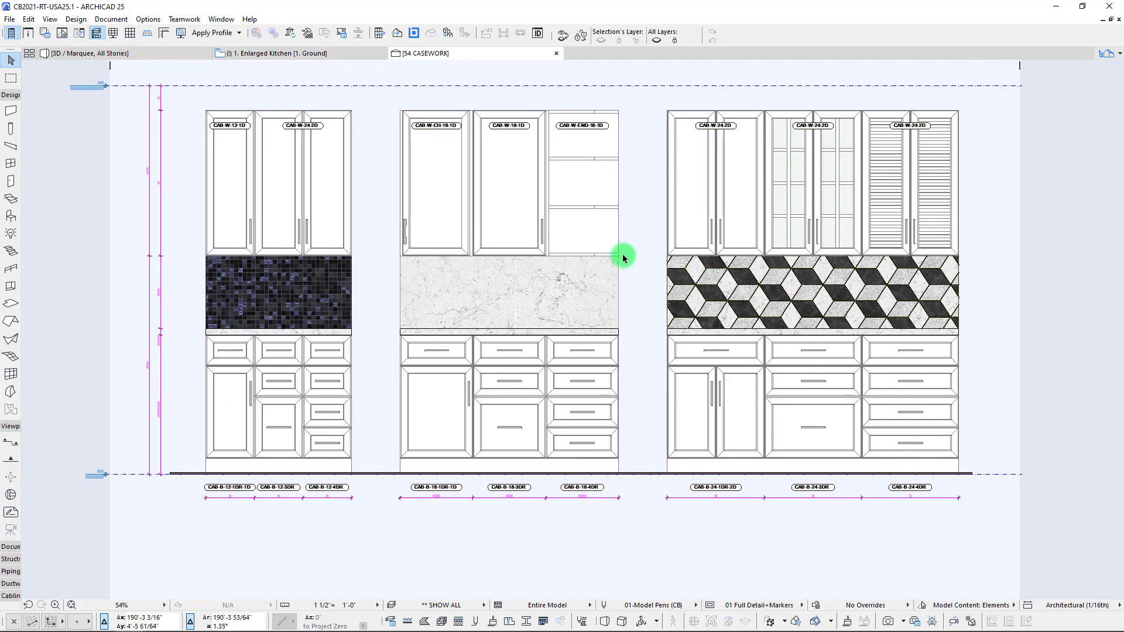
- Switch Surface - Cover Fill Foreground on again in the section's settings and accept them
right_click(643, 235)
click(752, 301)
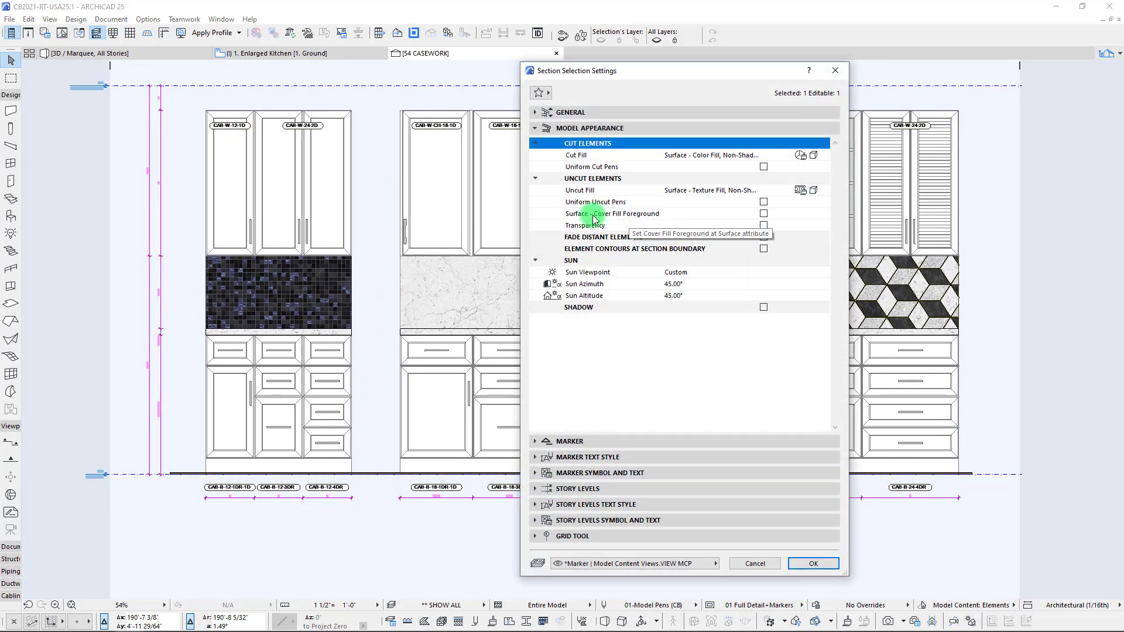
click(763, 213)
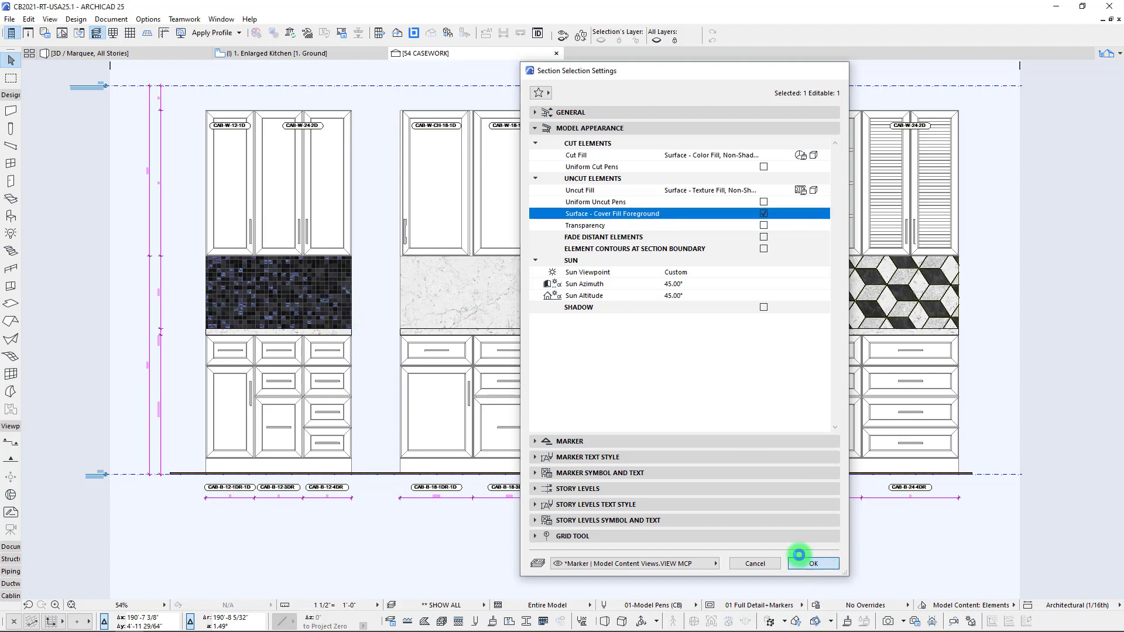
click(804, 562)
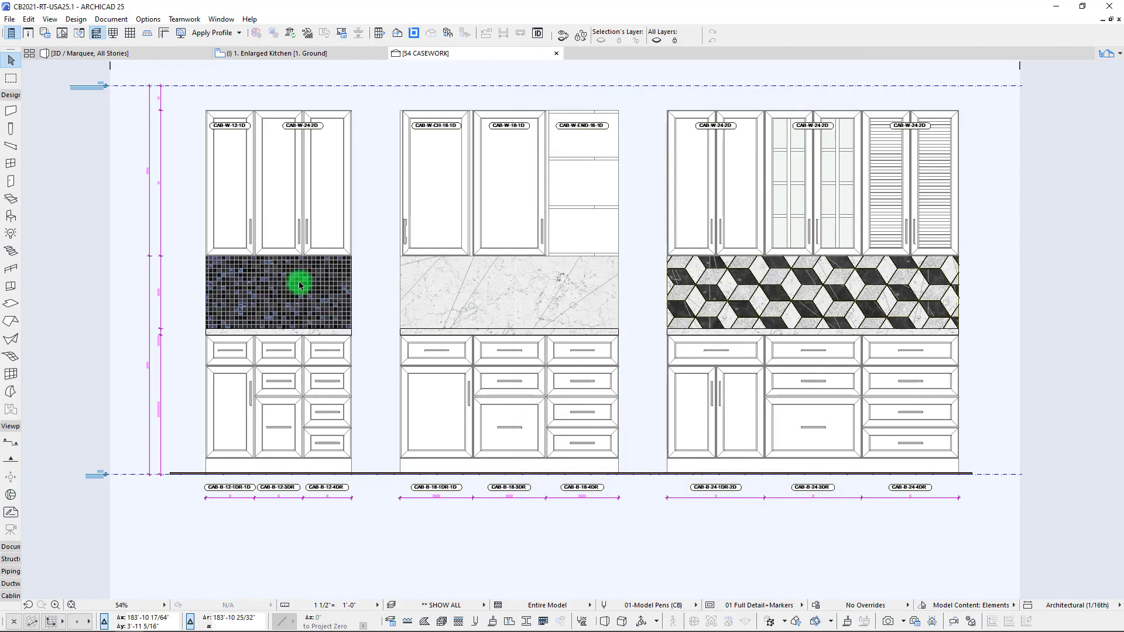
- Select the black mosaic backsplash and open its surface settings, 09 30 00 | Tiles | Mosaic Black
scroll(293, 283, up, 3)
middle_drag(907, 349, 677, 346)
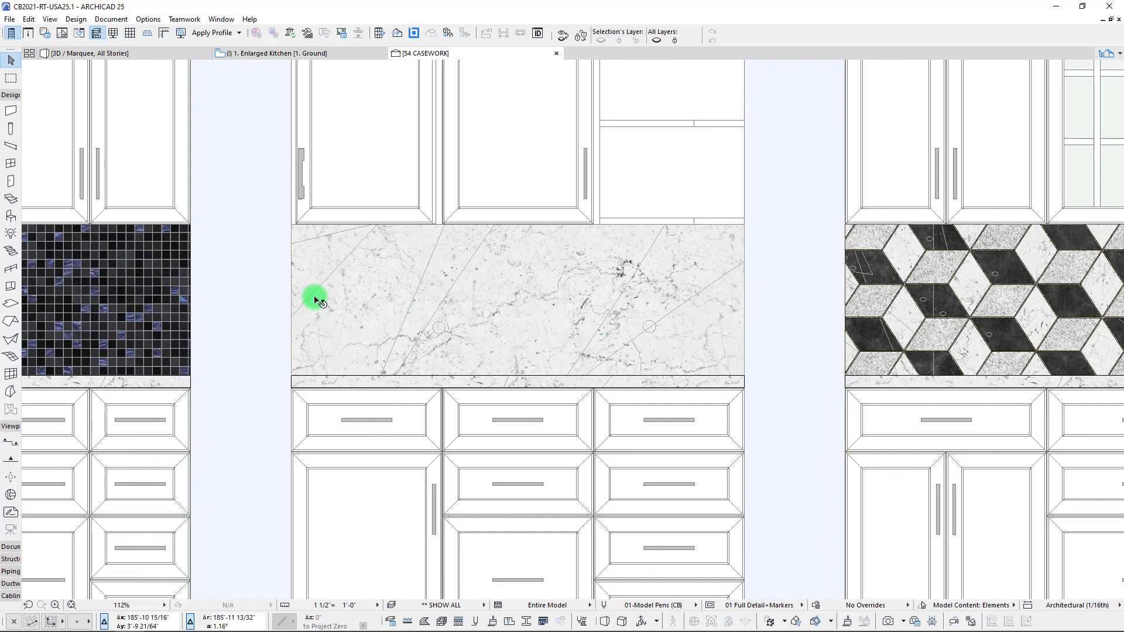
middle_drag(178, 296, 442, 297)
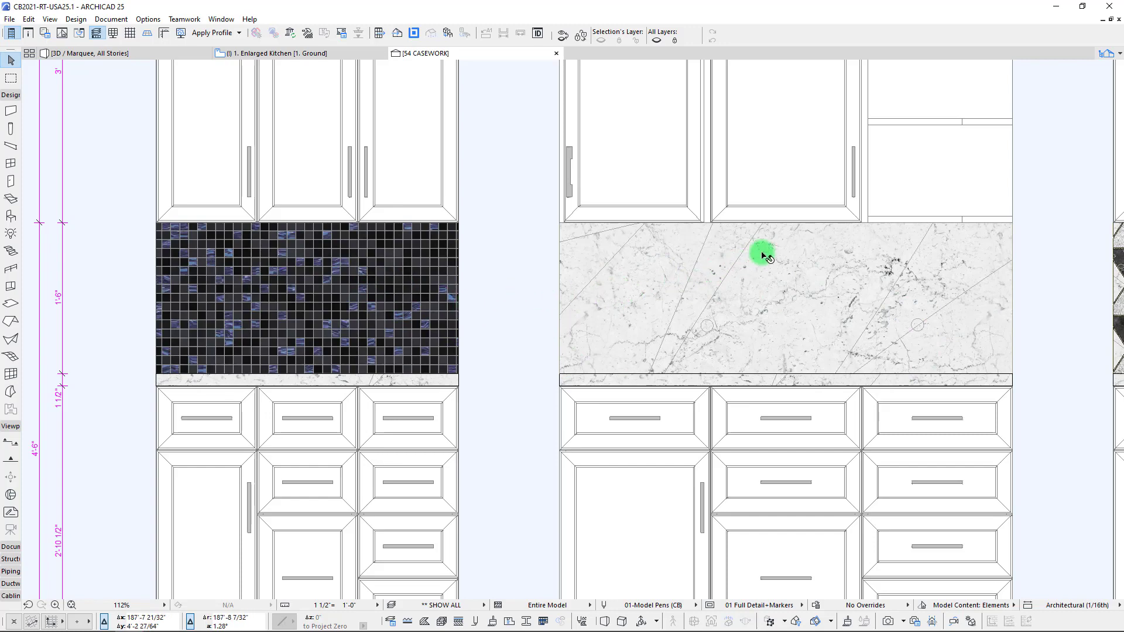
middle_drag(1034, 369, 706, 320)
scroll(519, 379, up, 5)
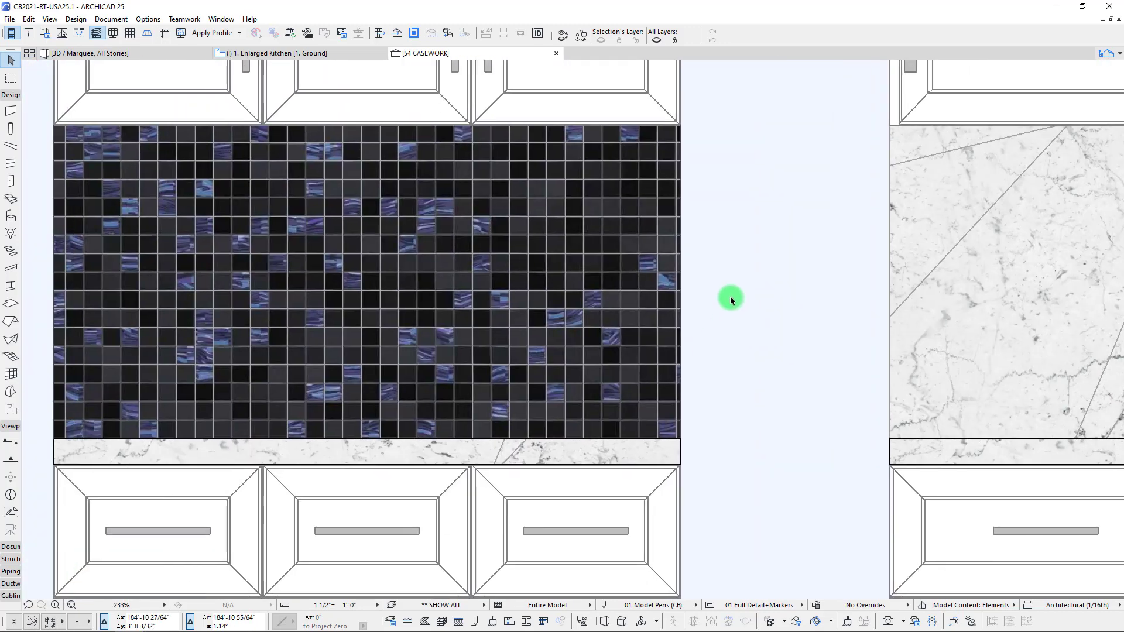
right_click(729, 297)
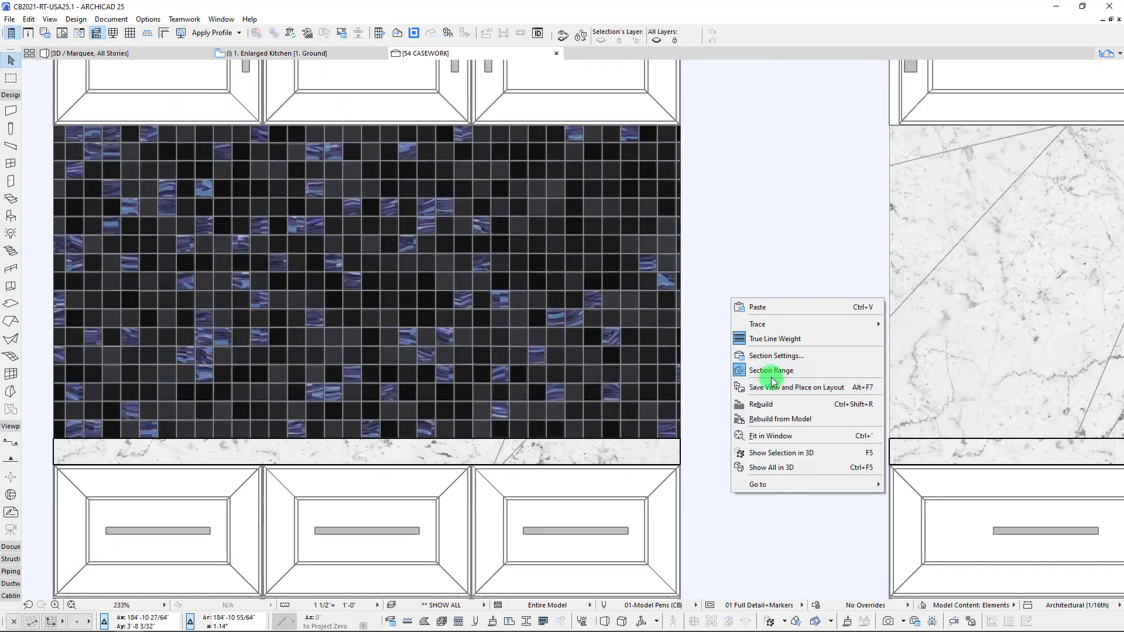
click(584, 314)
click(555, 315)
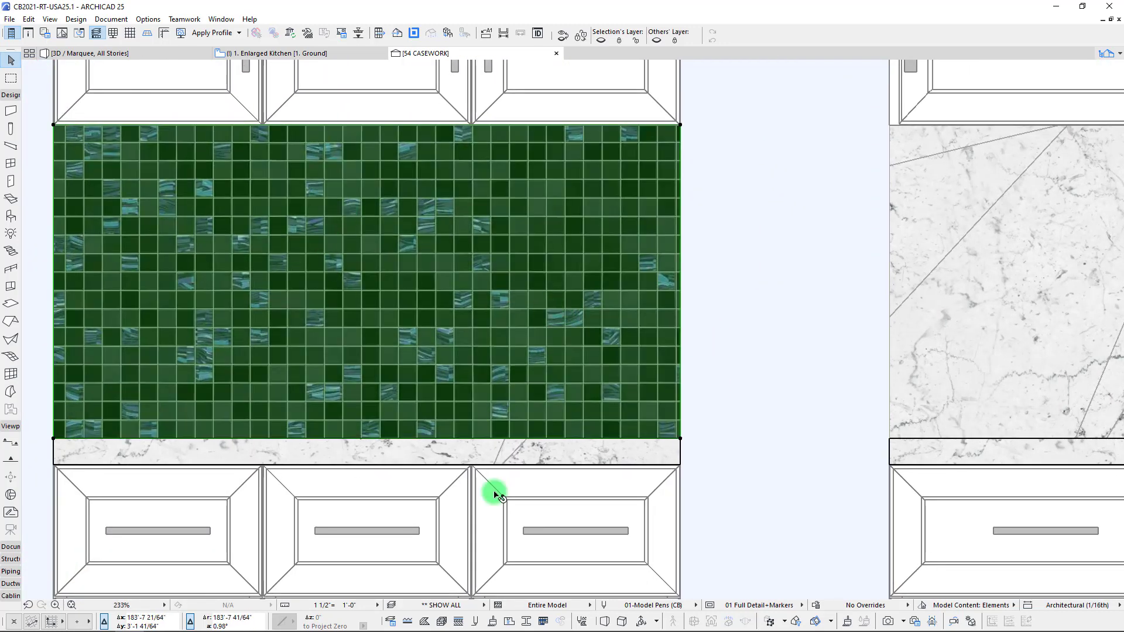
click(493, 621)
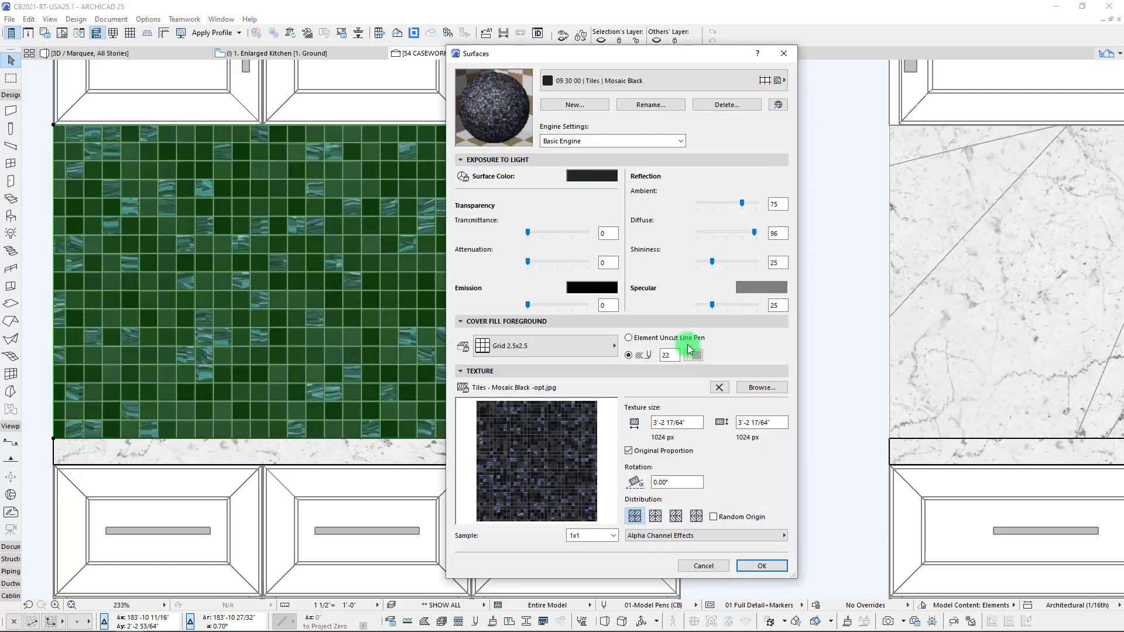
- Try pens 247 and 244 for the cover fill foreground of the Mosaic Black surface
click(694, 355)
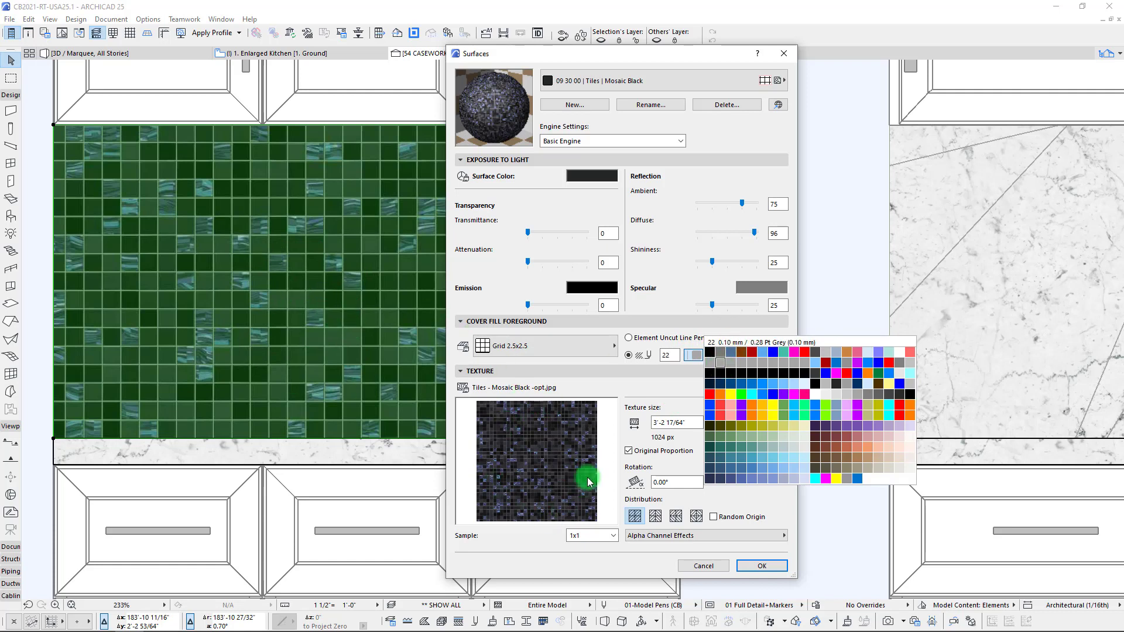
click(774, 480)
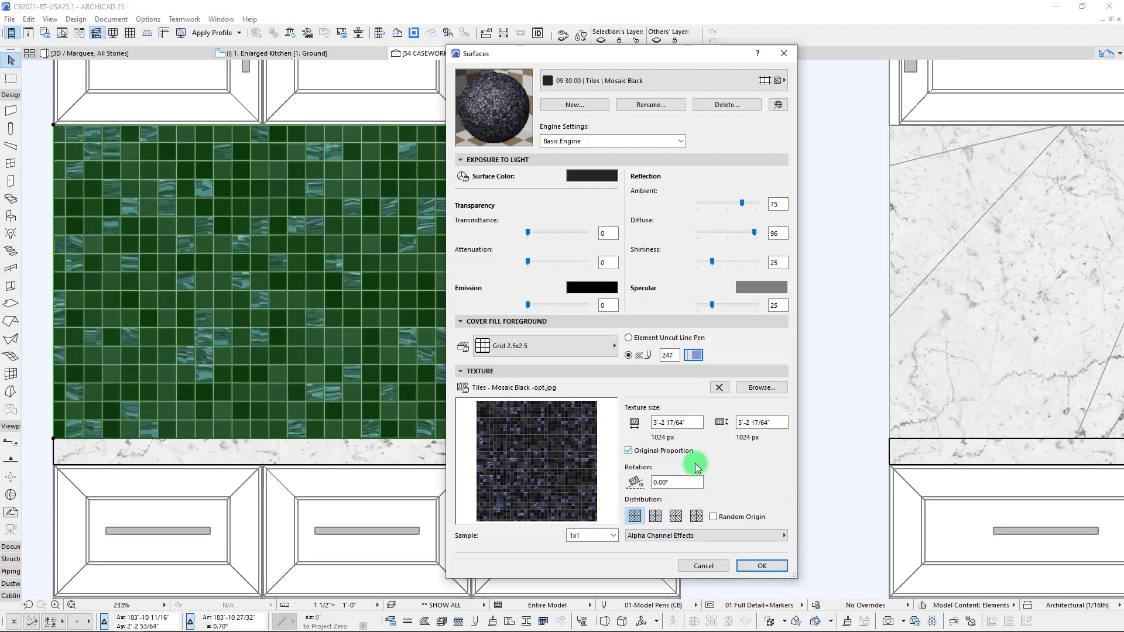
click(693, 355)
click(742, 483)
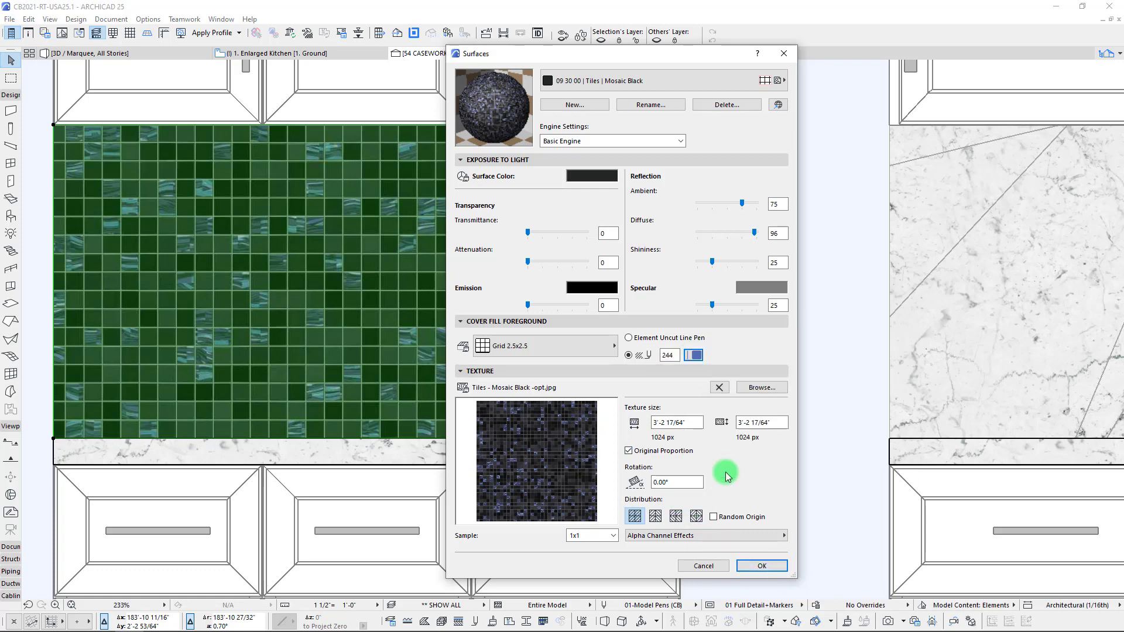
- Set the Mosaic Black cover fill foreground pen to a darker indigo, accept the surface settings and deselect the backsplash
click(693, 355)
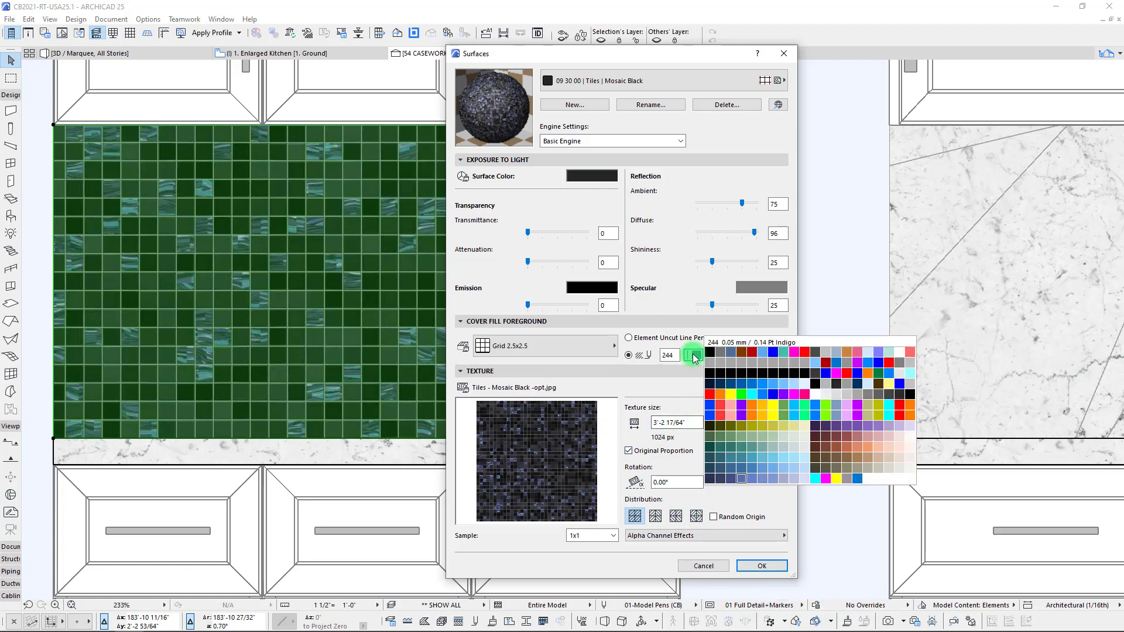
click(720, 482)
click(762, 565)
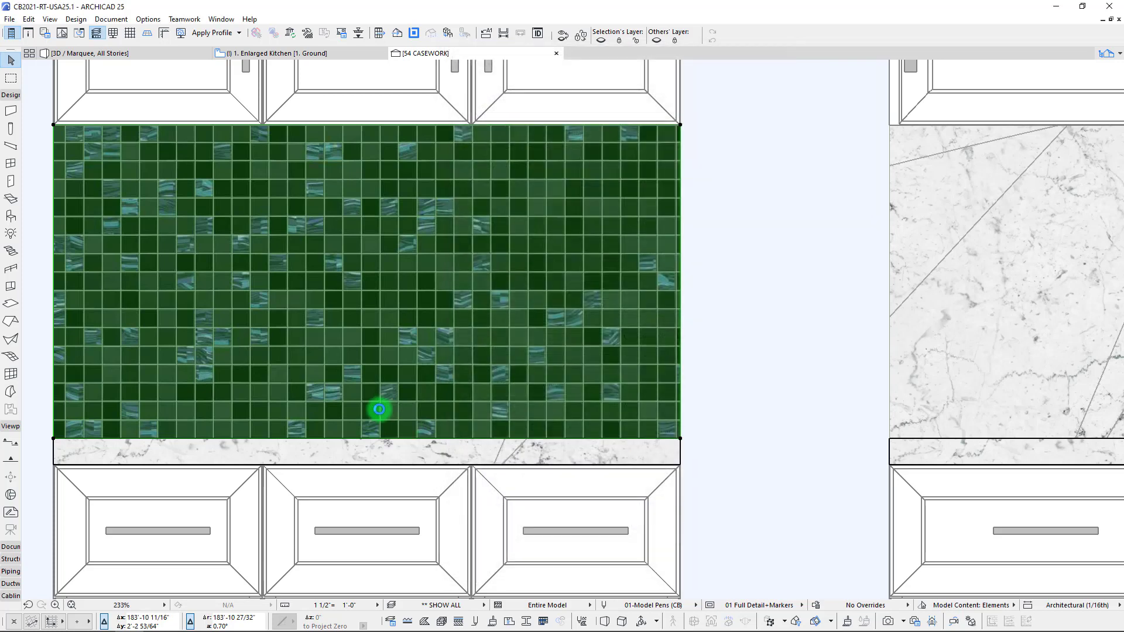
key(Escape)
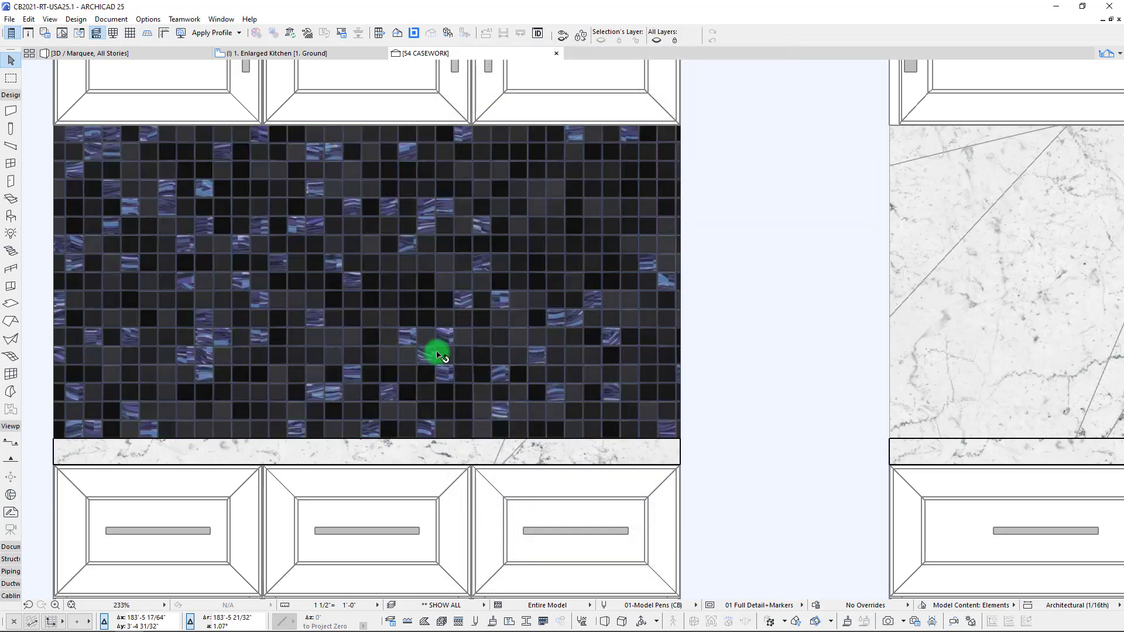
- Examine how the recoloured grid lines align with the mosaic texture, then compare all three backsplashes in the elevation
scroll(445, 357, down, 3)
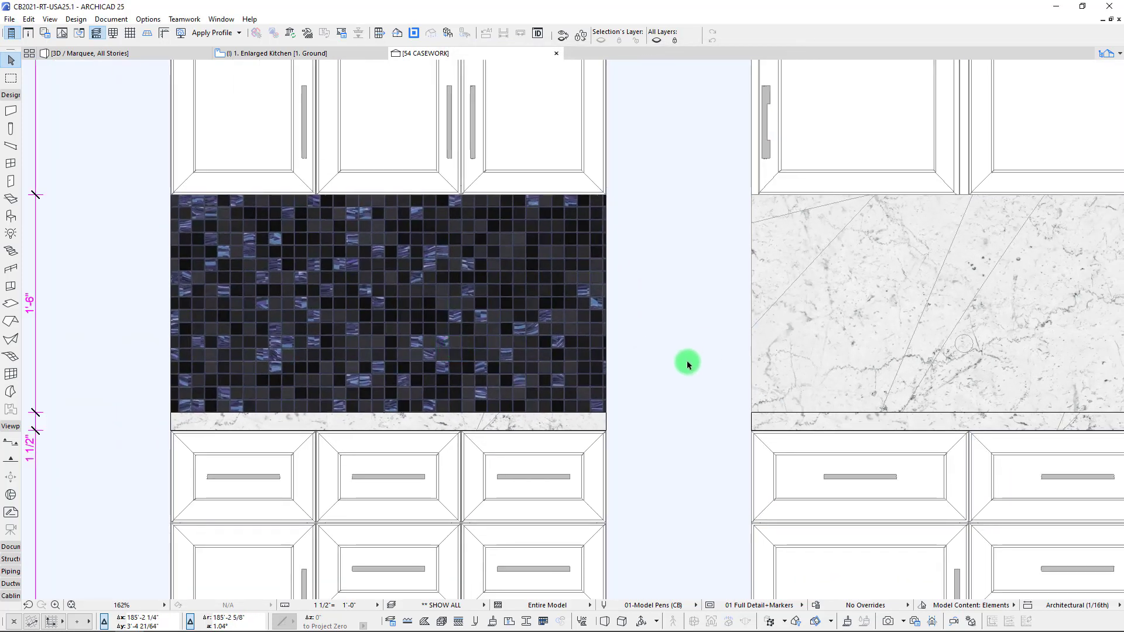
scroll(450, 320, down, 3)
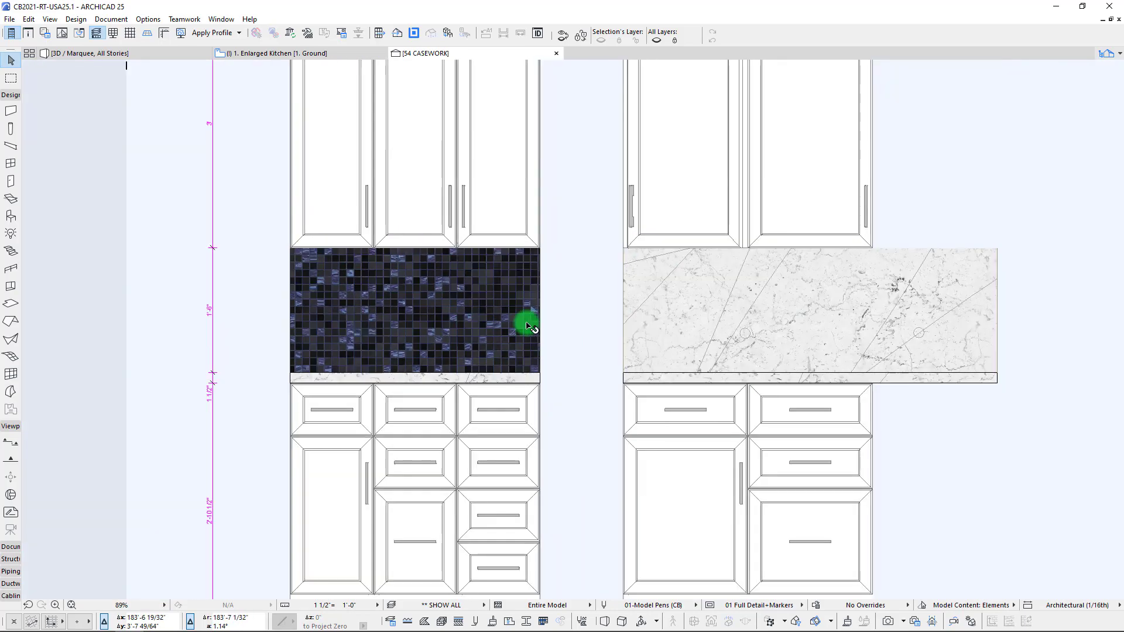
scroll(452, 310, up, 10)
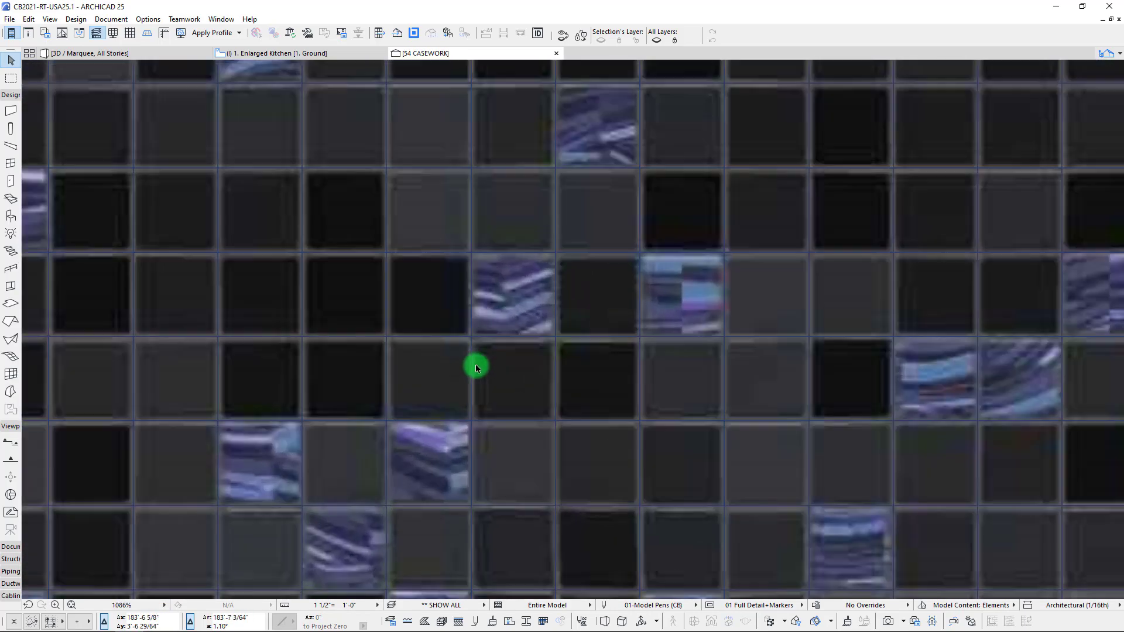
scroll(439, 318, up, 5)
scroll(446, 304, down, 7)
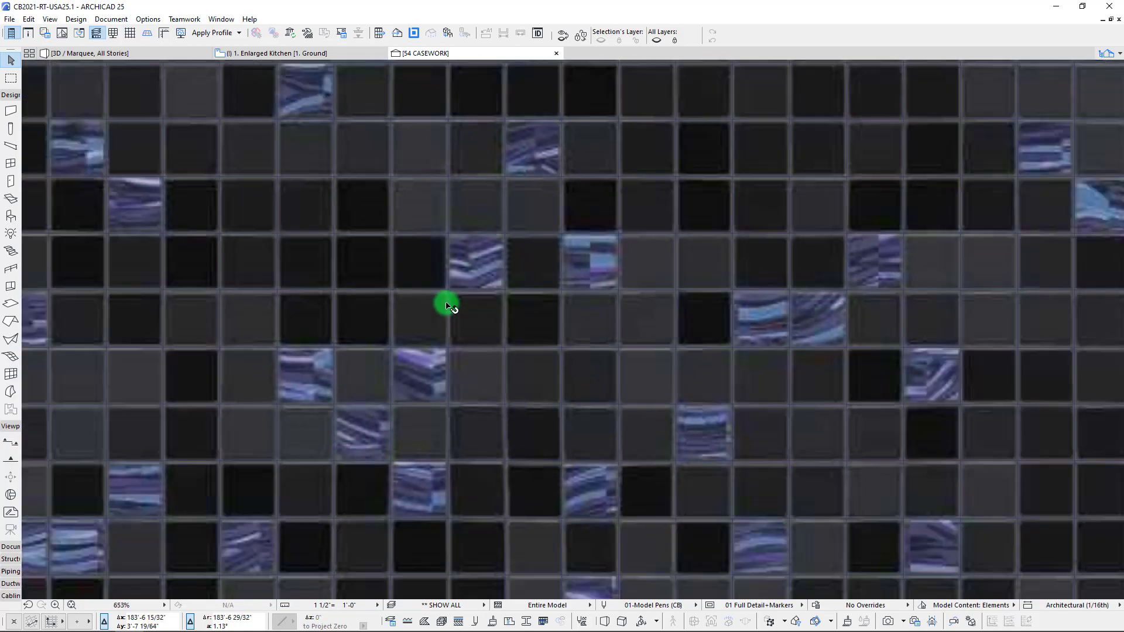
scroll(446, 304, down, 10)
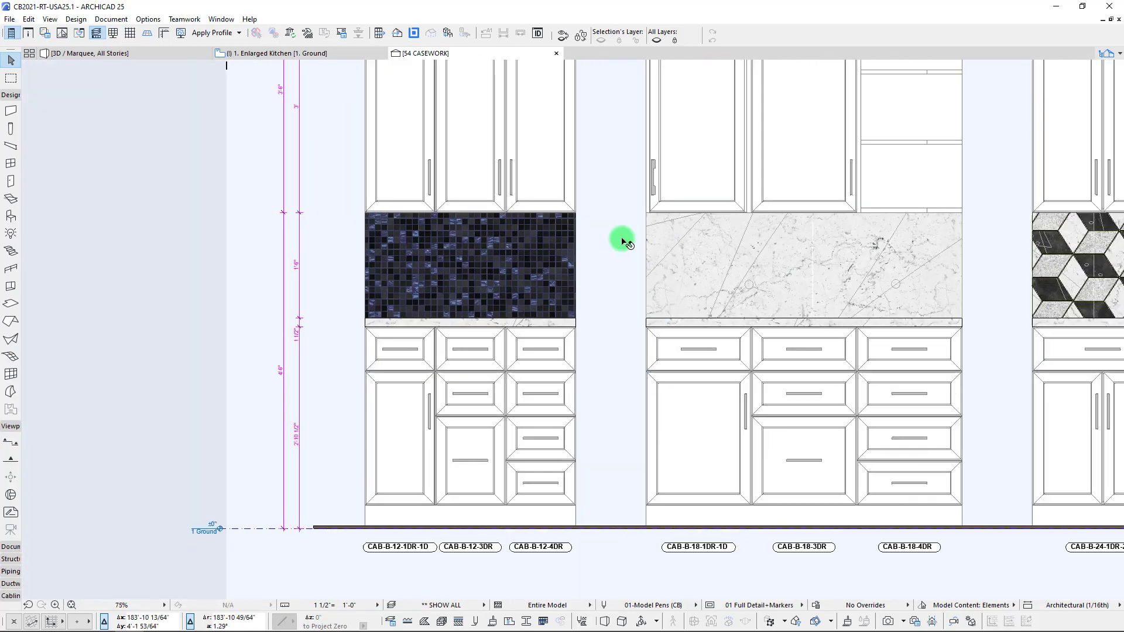
scroll(624, 241, down, 1)
middle_drag(484, 324, 414, 328)
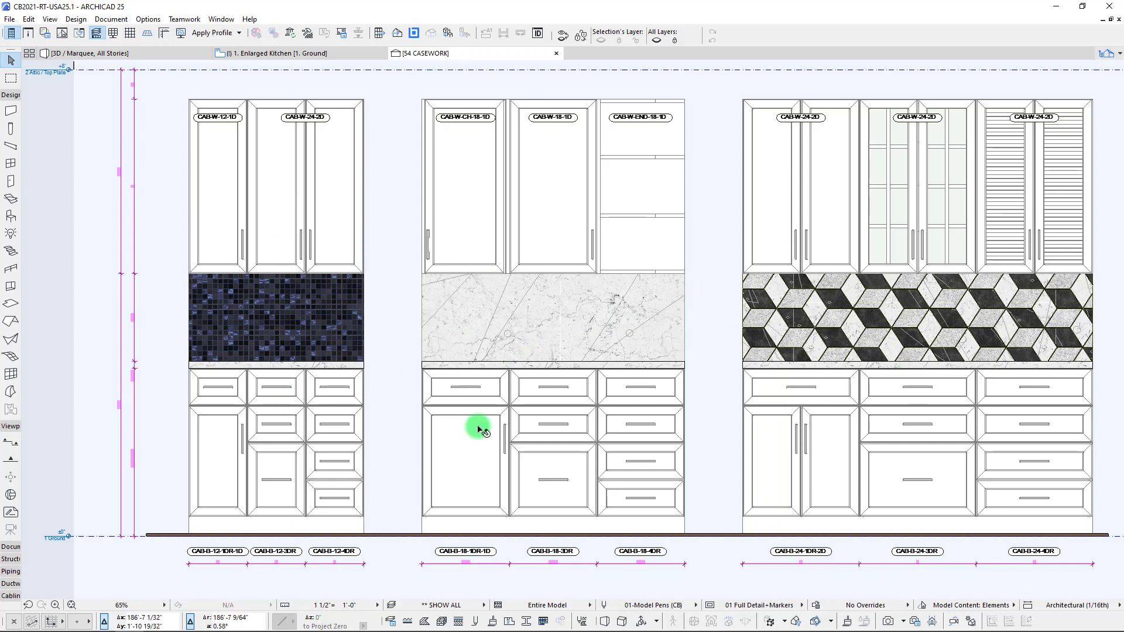
- Turn on Shadow and uncut-element Transparency in the casework section's model appearance and accept the settings
mouse_move(493, 430)
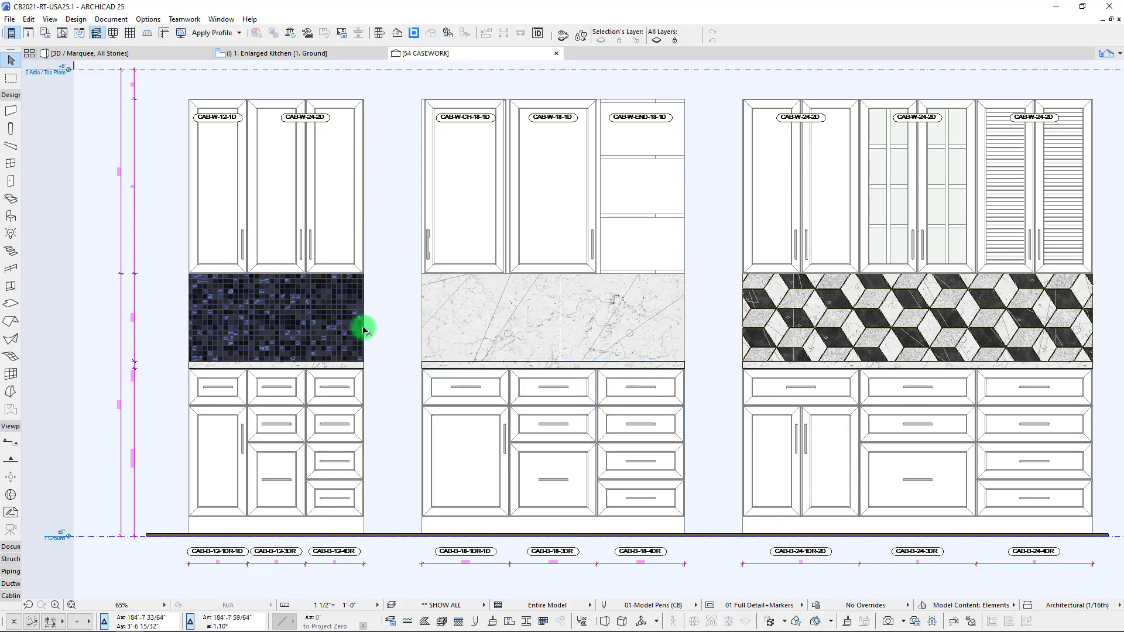
scroll(328, 322, up, 3)
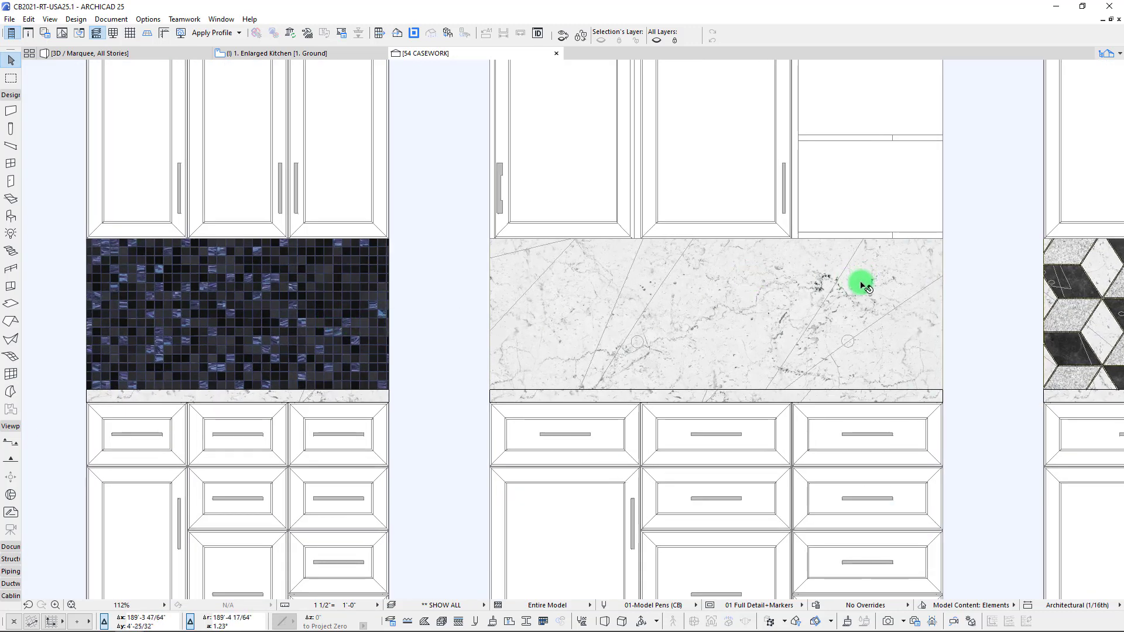
middle_drag(835, 341, 724, 338)
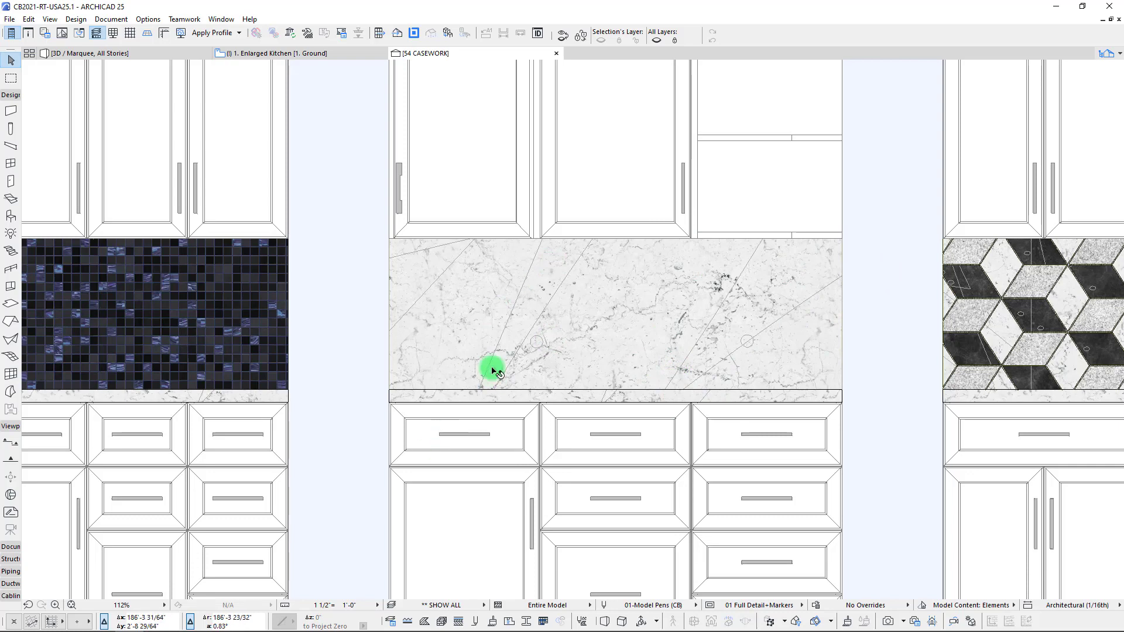
scroll(164, 292, down, 2)
middle_drag(228, 308, 299, 311)
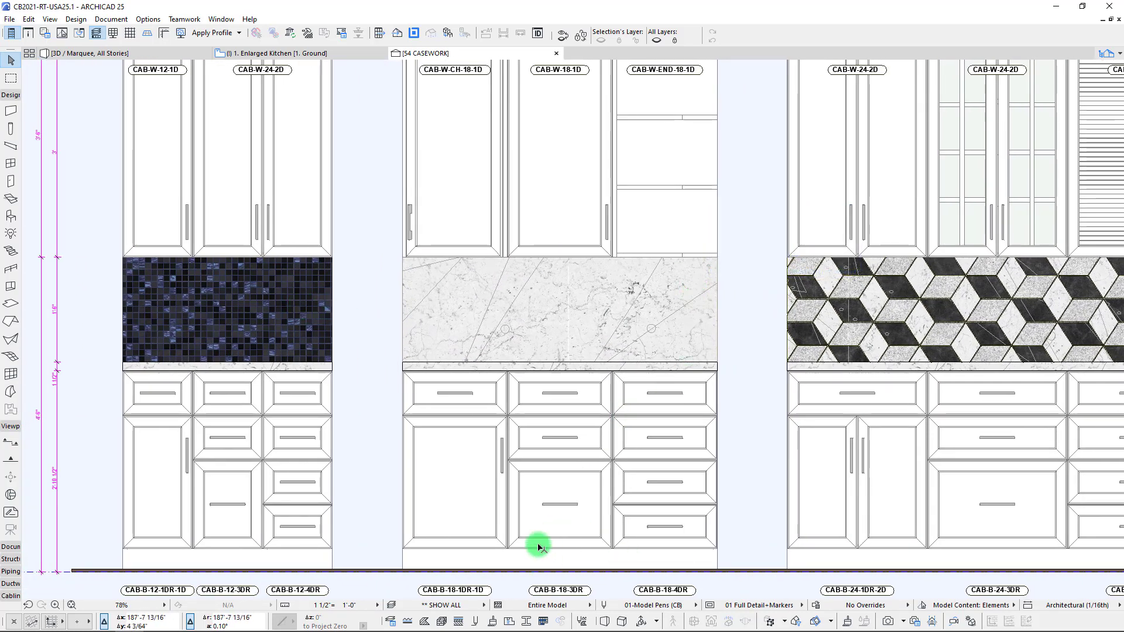
right_click(366, 353)
click(394, 409)
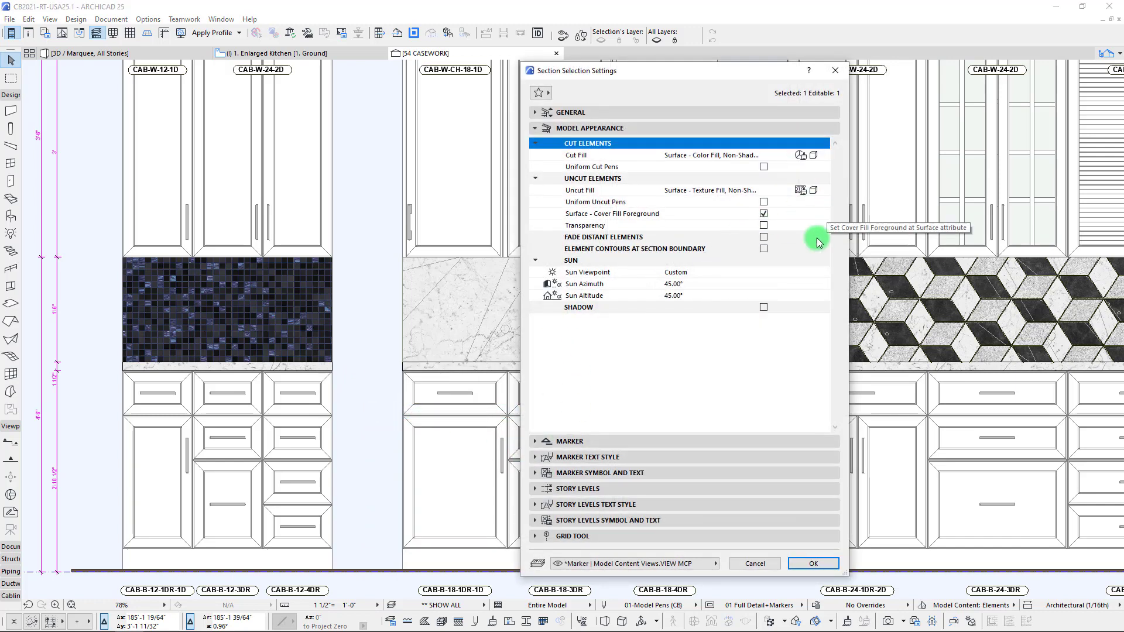
click(764, 308)
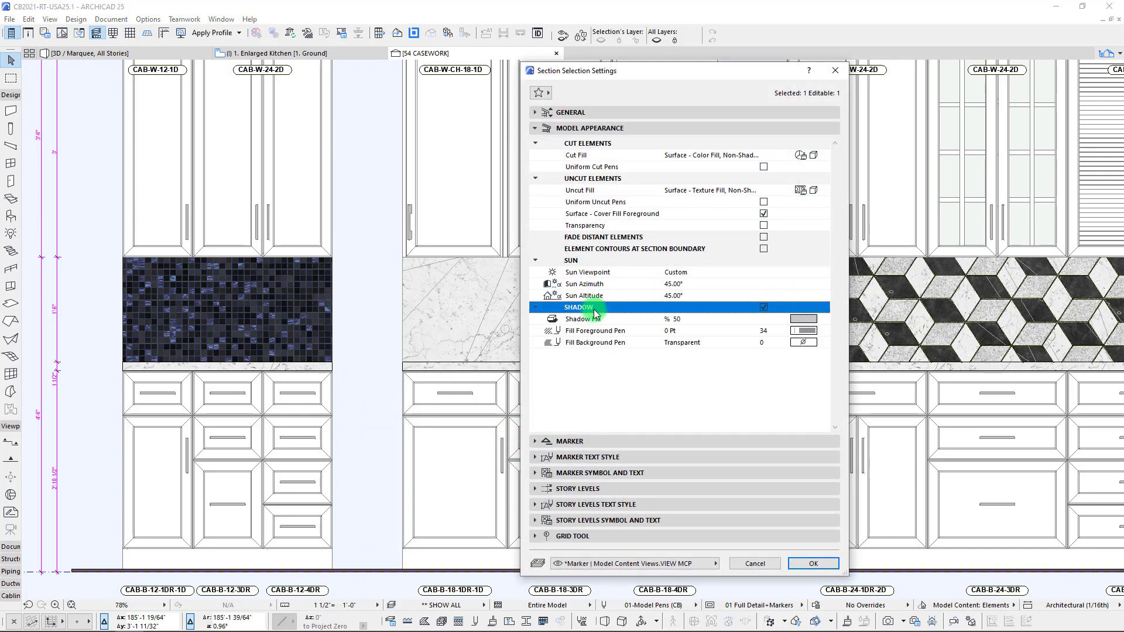
click(764, 226)
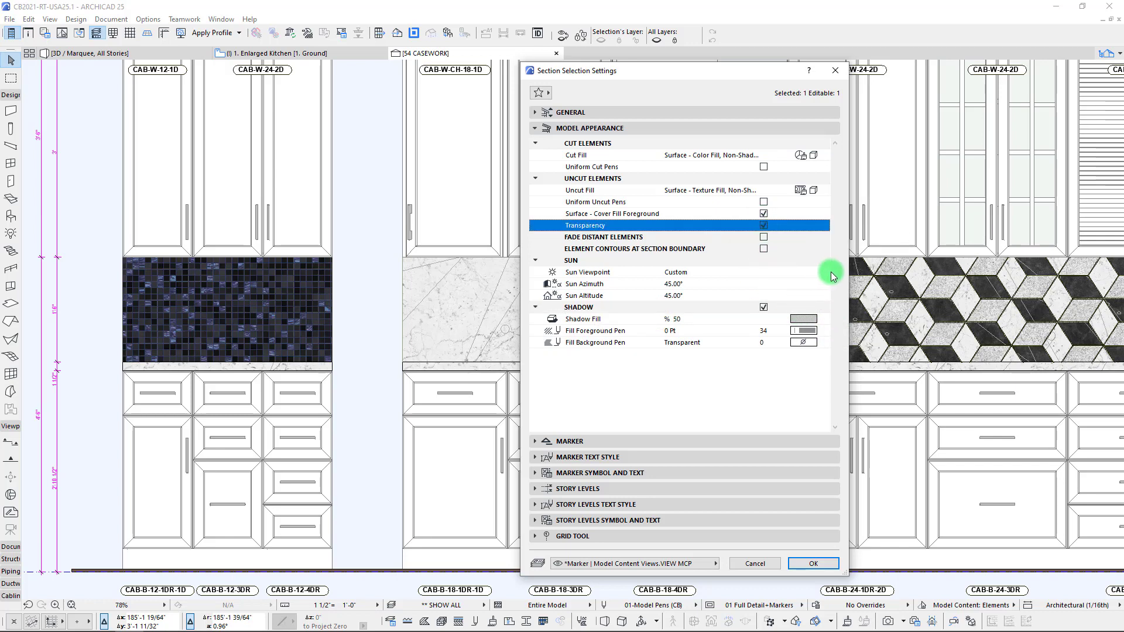
click(822, 564)
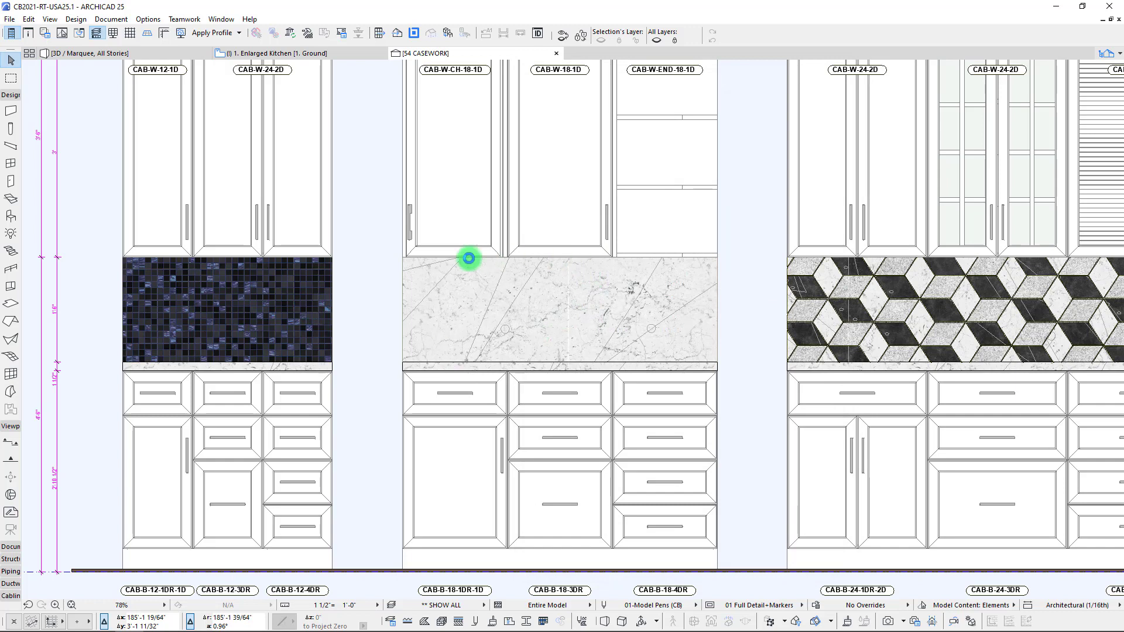
- Enable Fade Distant Elements in the casework section's model appearance with the distant uncut fill set to Nothing, and accept
scroll(780, 158, down, 4)
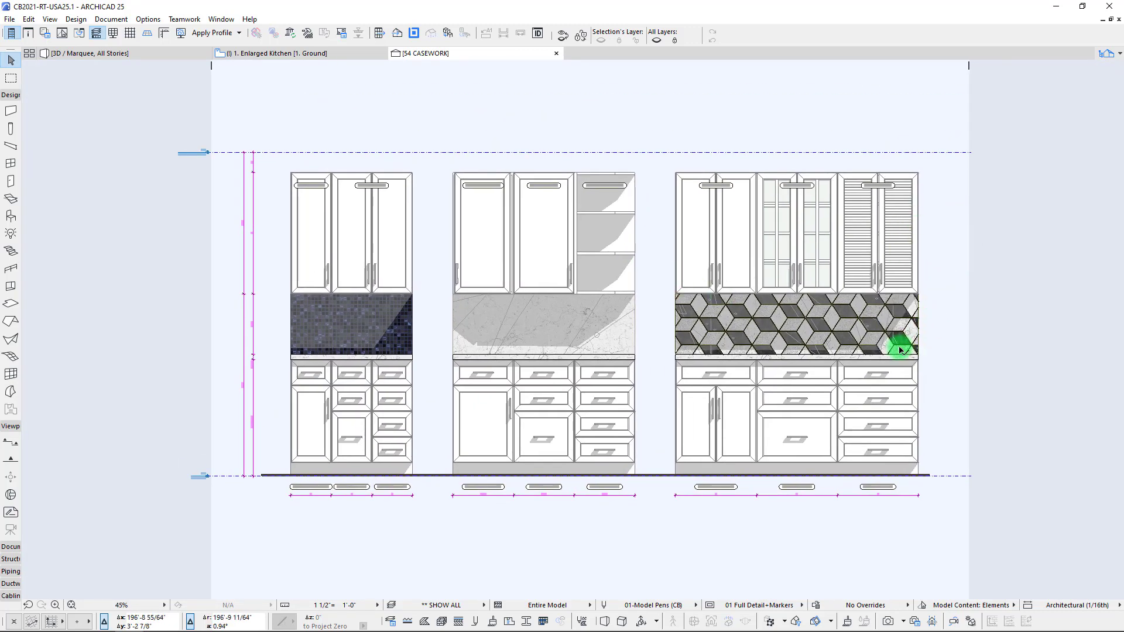
scroll(439, 332, up, 1)
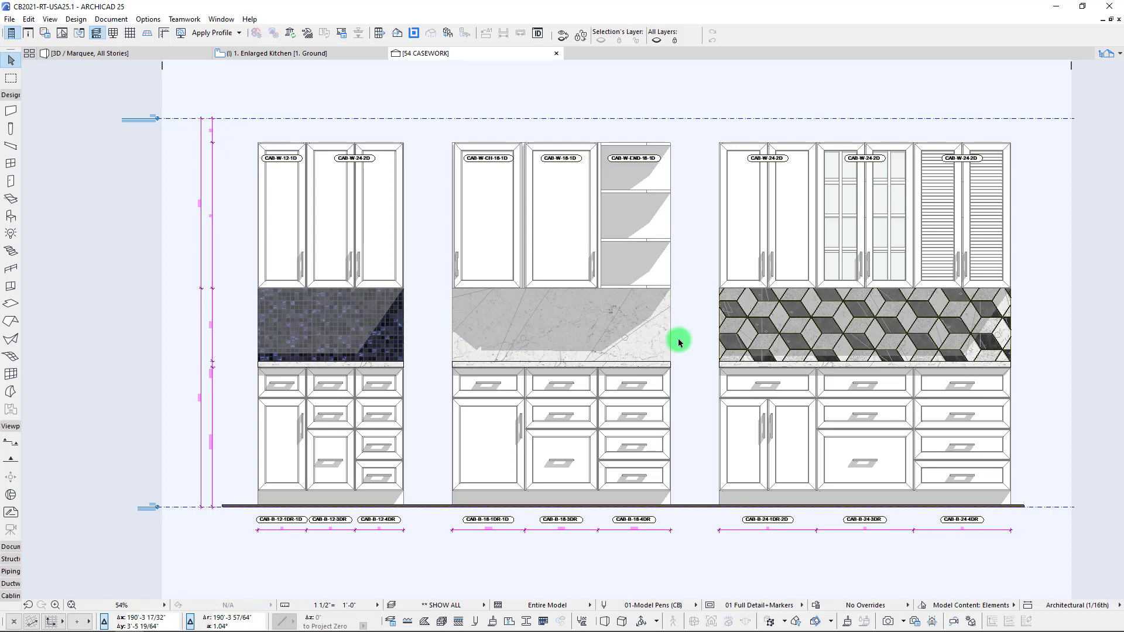
middle_drag(485, 139, 492, 133)
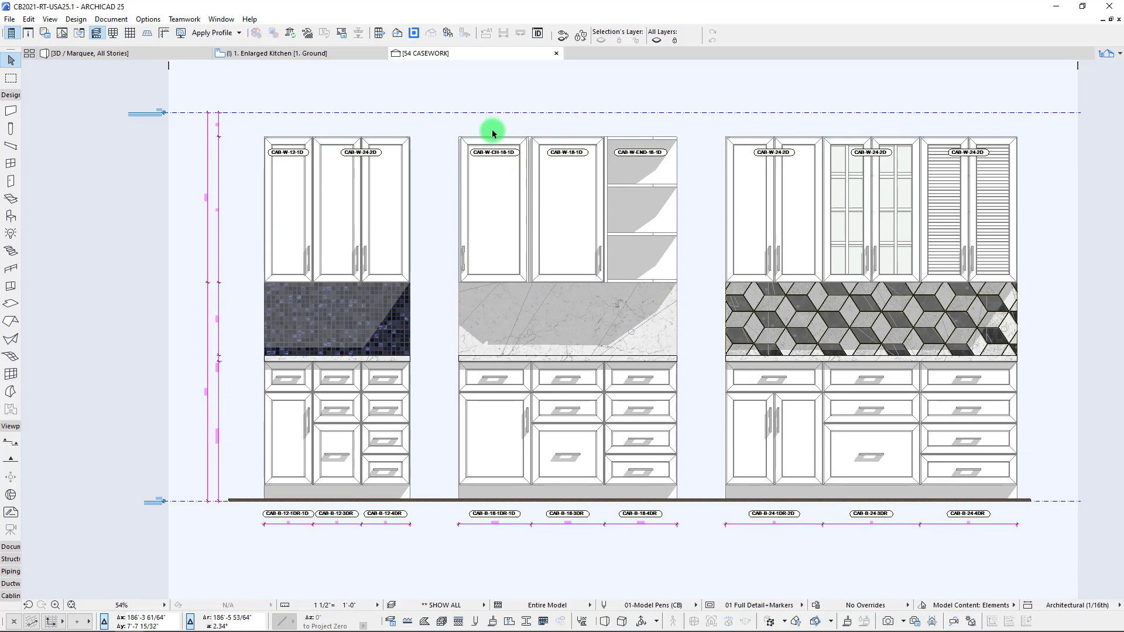
right_click(448, 85)
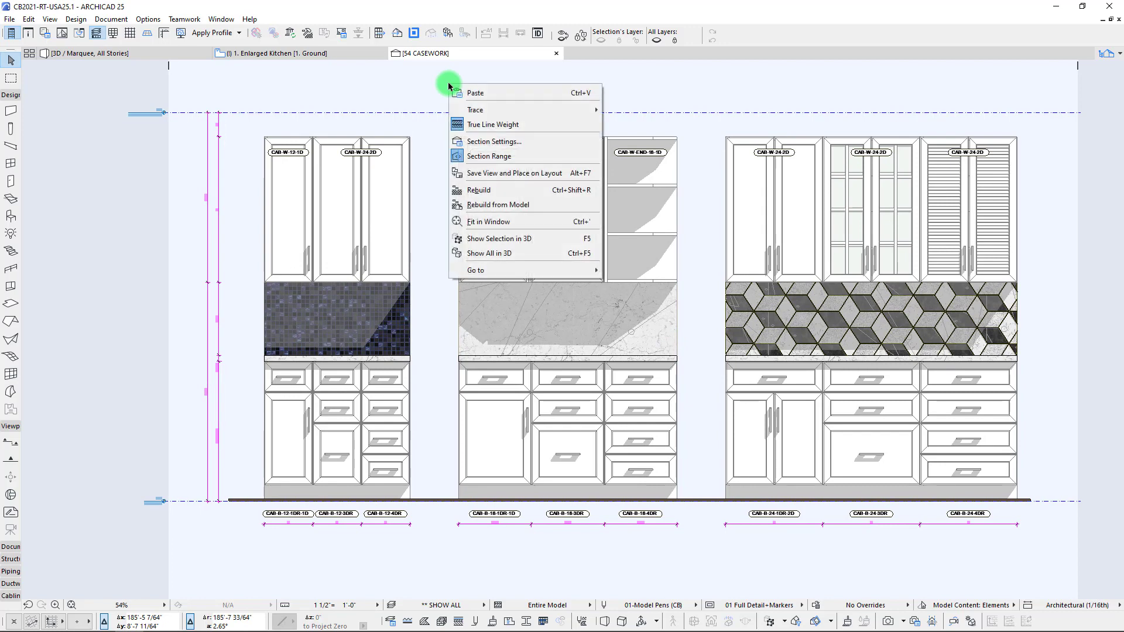
click(485, 143)
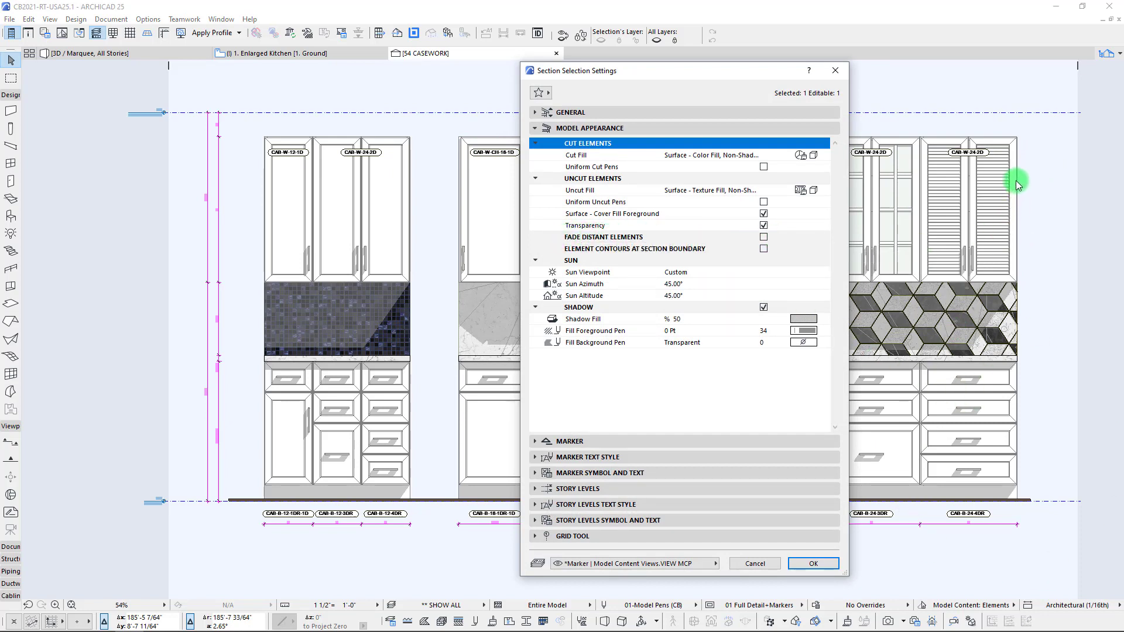
click(763, 237)
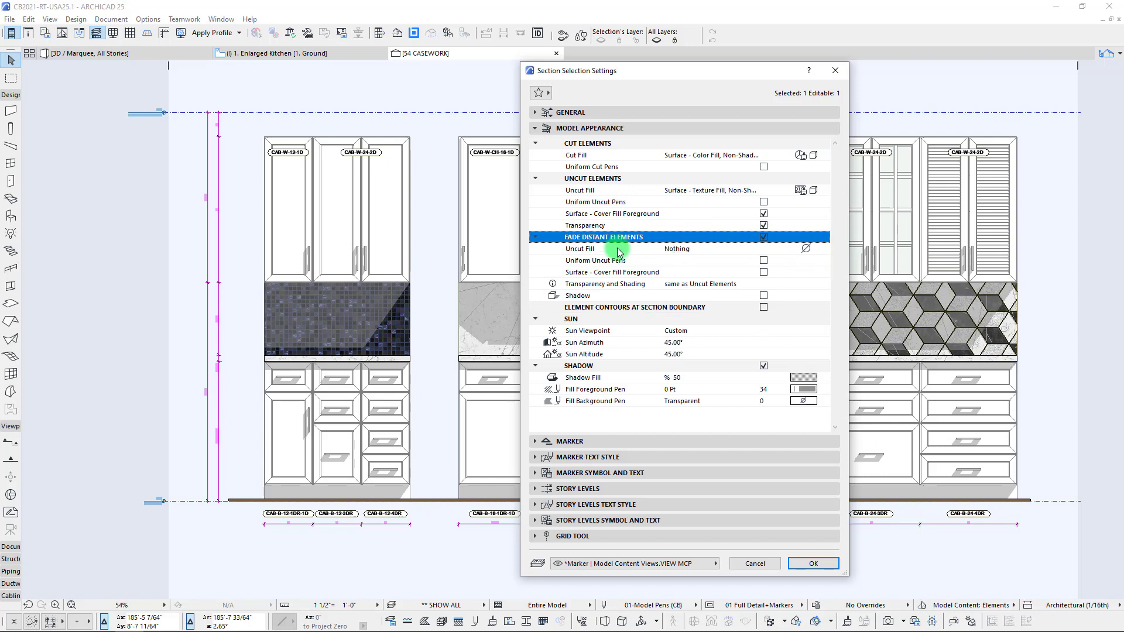
click(820, 248)
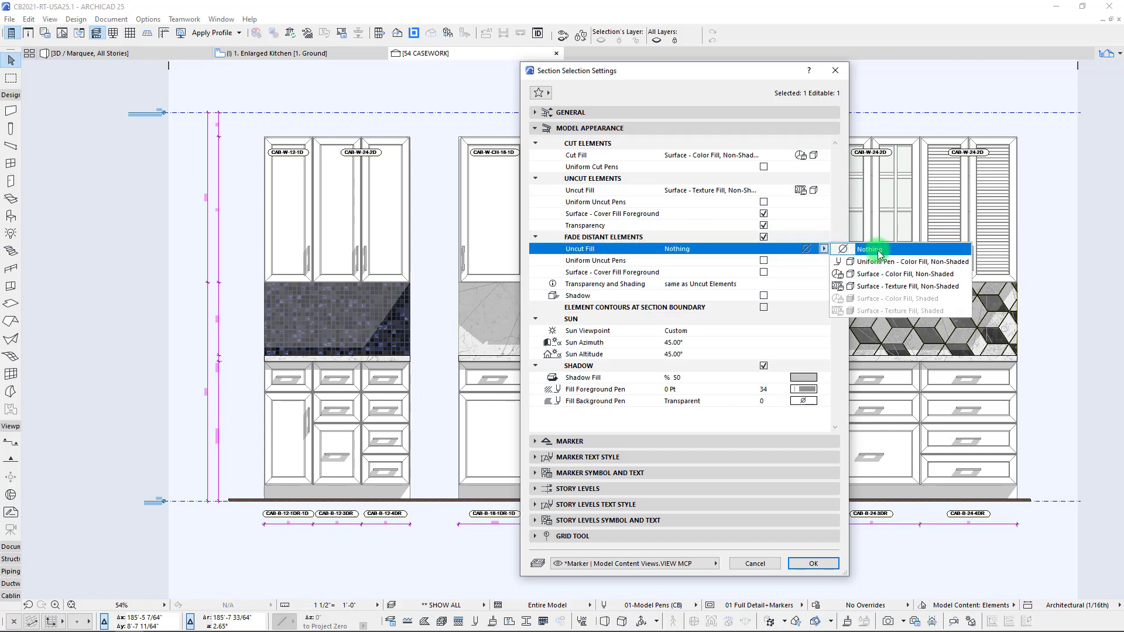
click(872, 250)
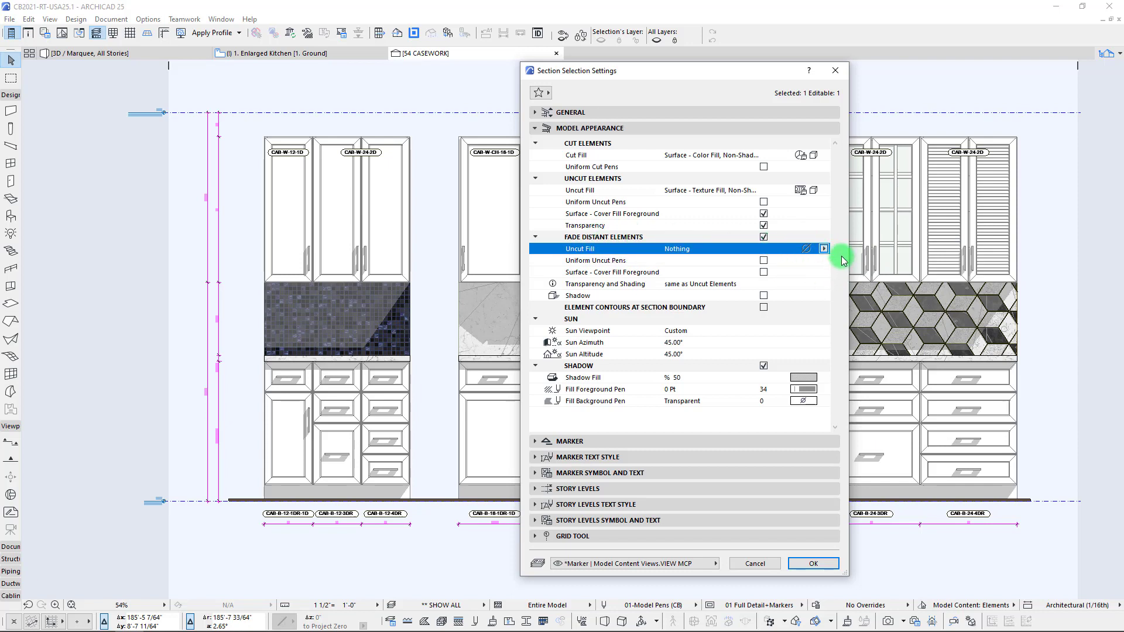
click(814, 563)
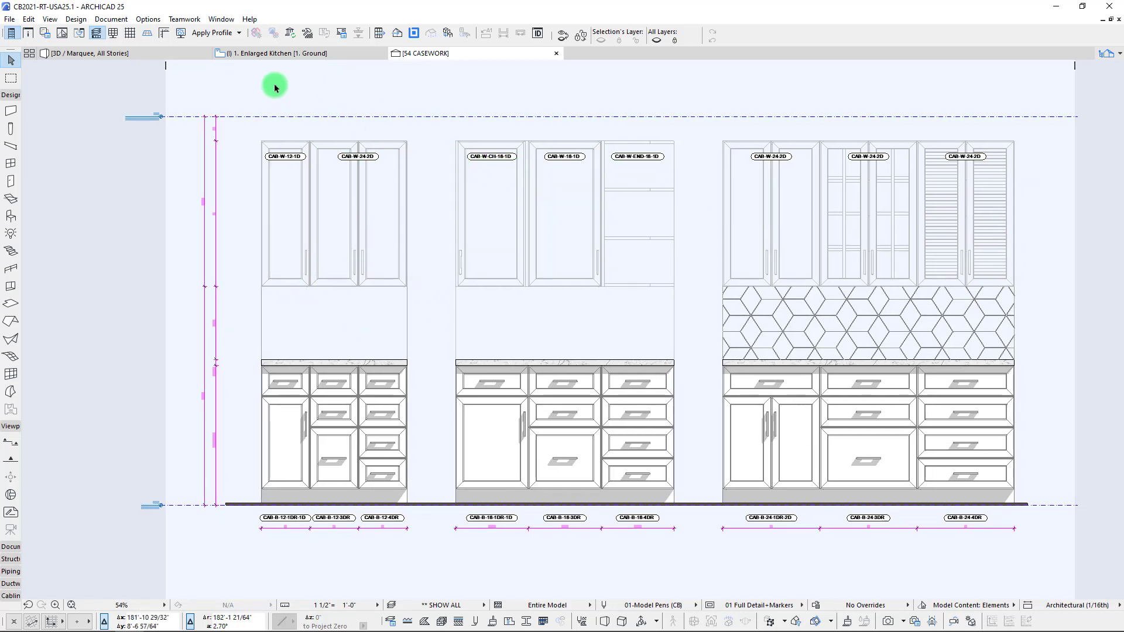
- In the enlarged kitchen plan, move the CASEWORK section's distant-area line back into the wall cabinets, and return to the elevation
click(293, 54)
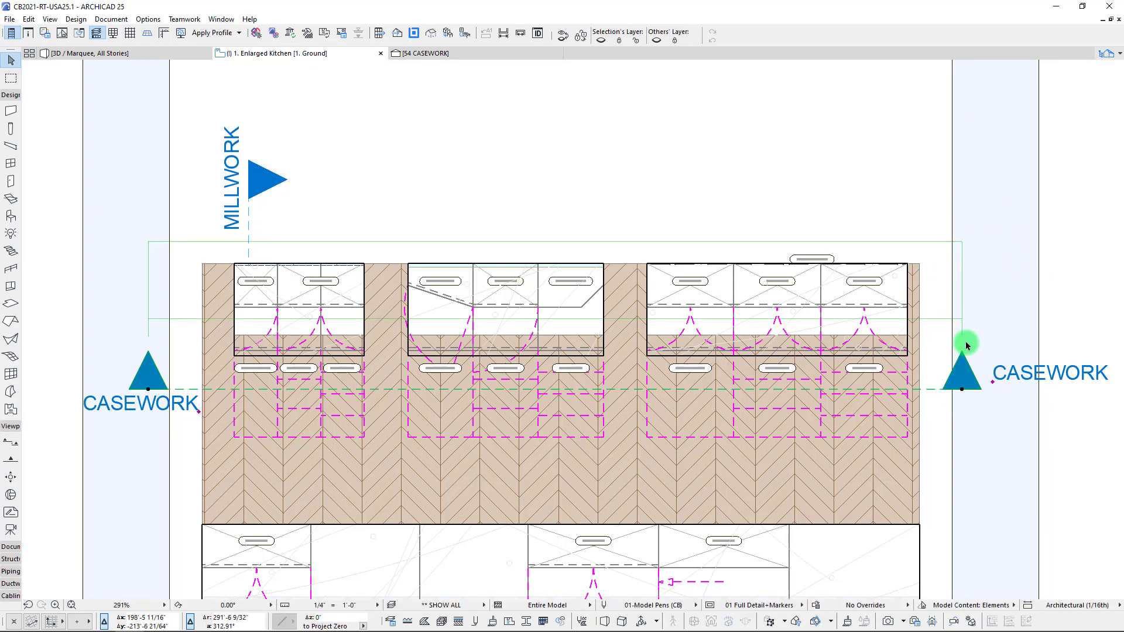
click(935, 321)
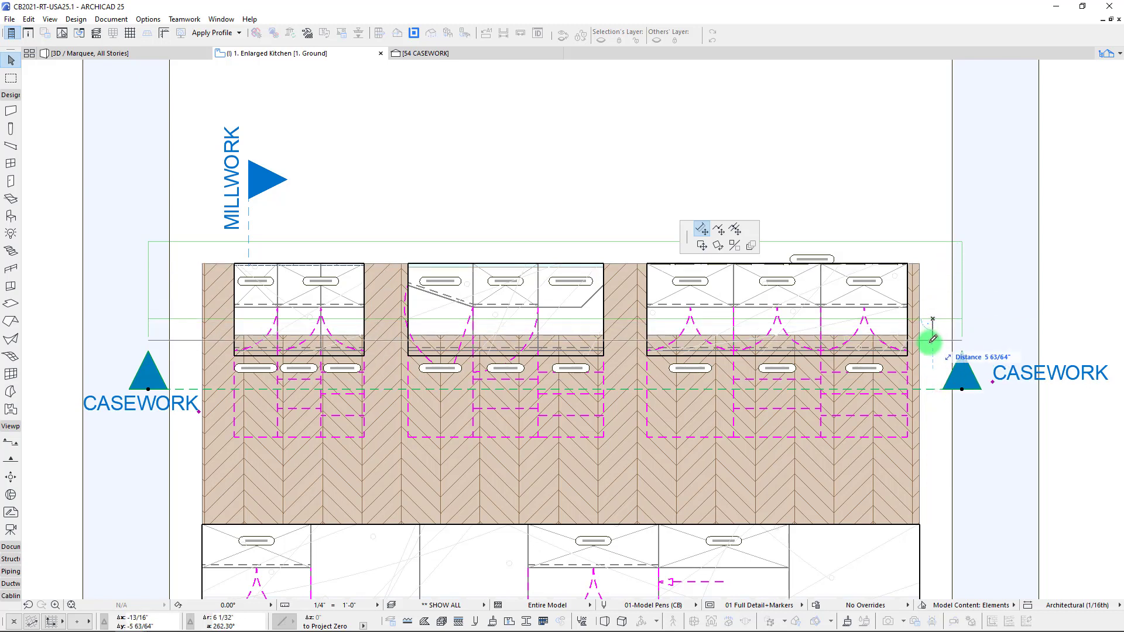
click(493, 271)
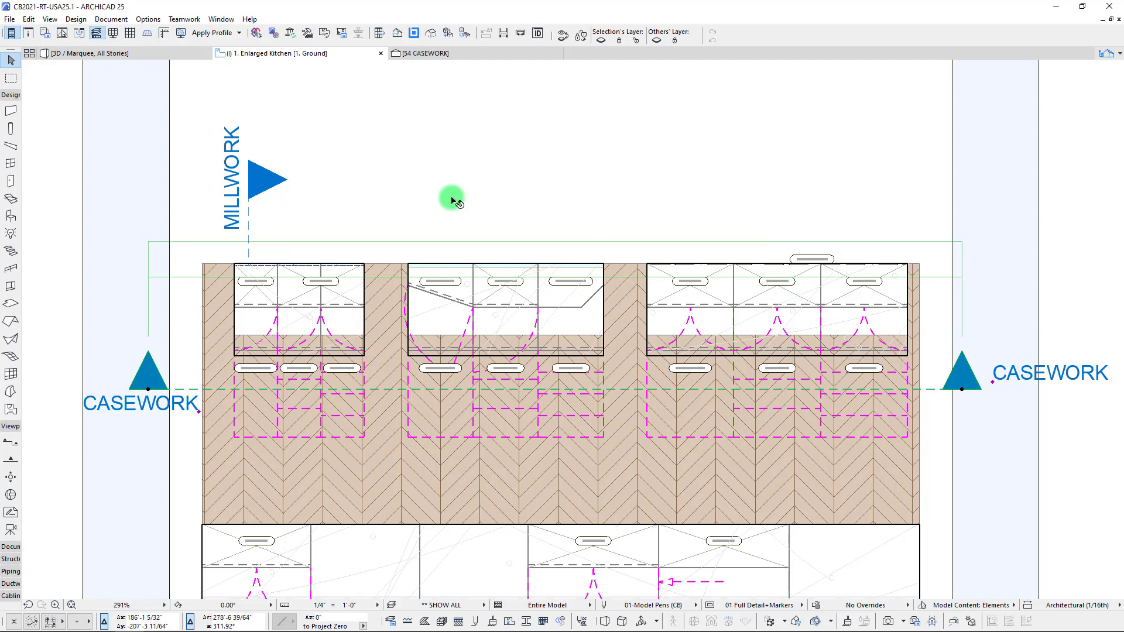
click(497, 53)
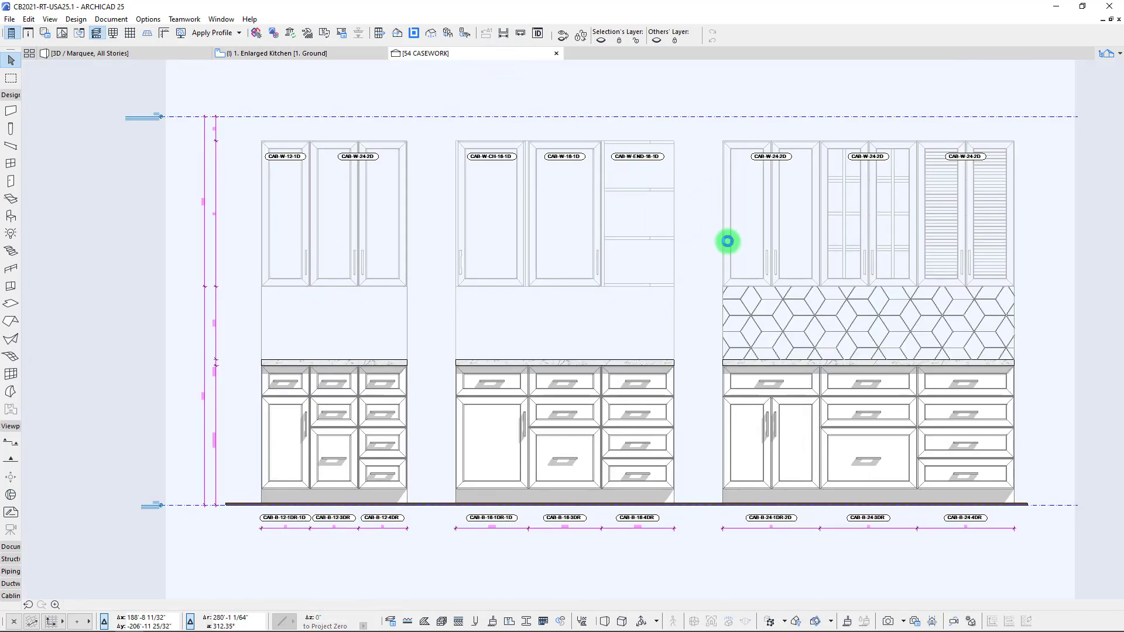
click(623, 286)
click(399, 207)
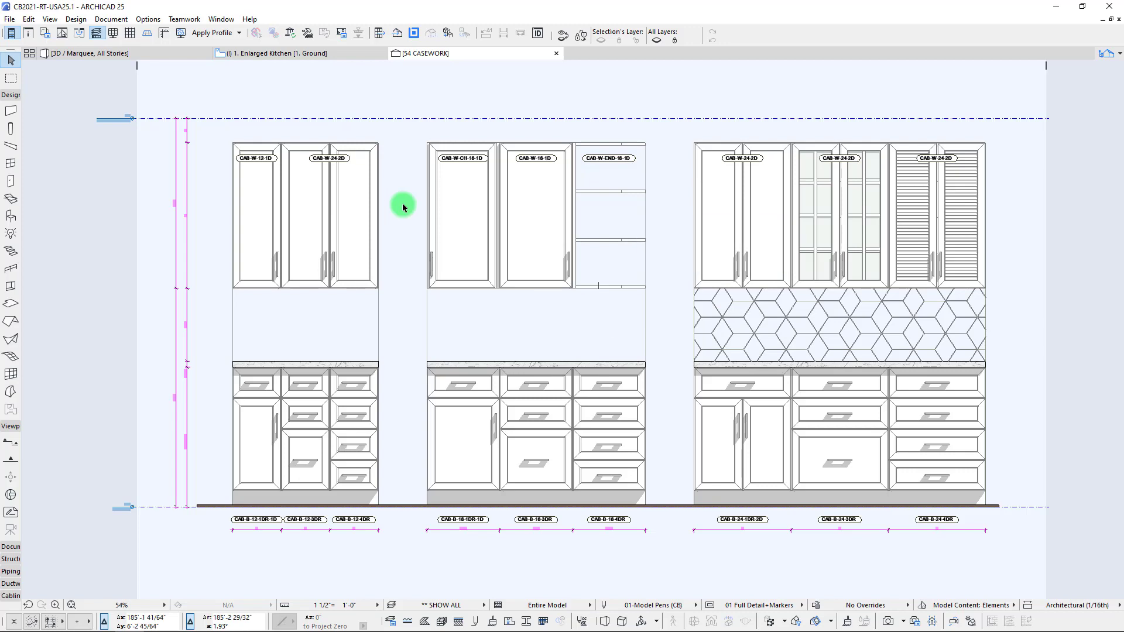
- Enable Surface - Cover Fill Foreground for the faded distant elements, keep it enabled for uncut elements, and accept the section settings
right_click(544, 84)
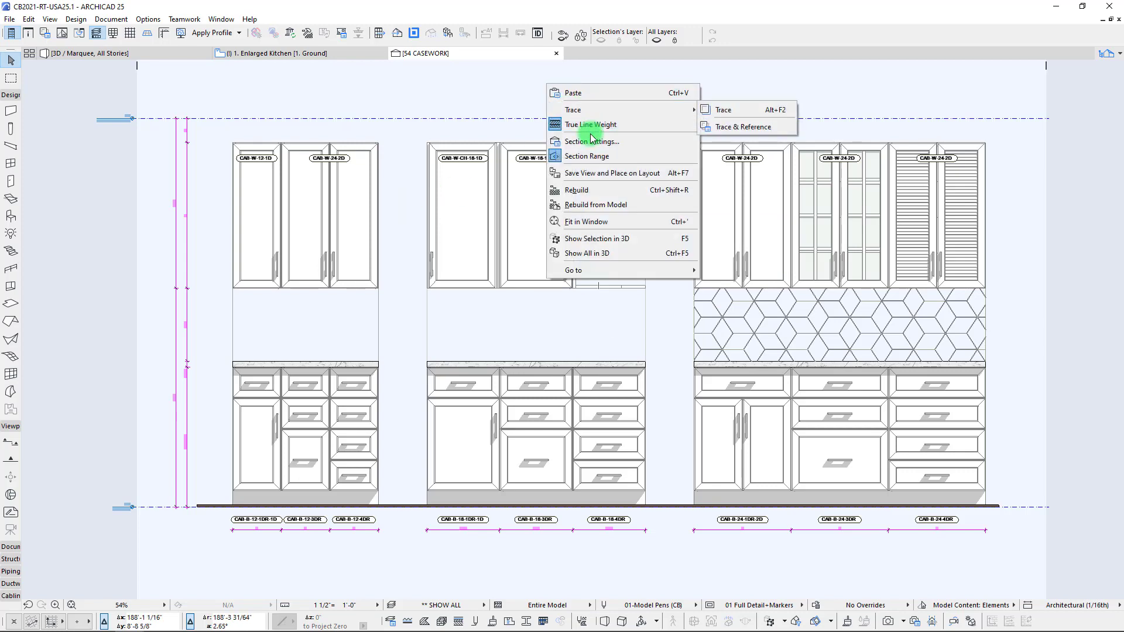
click(592, 140)
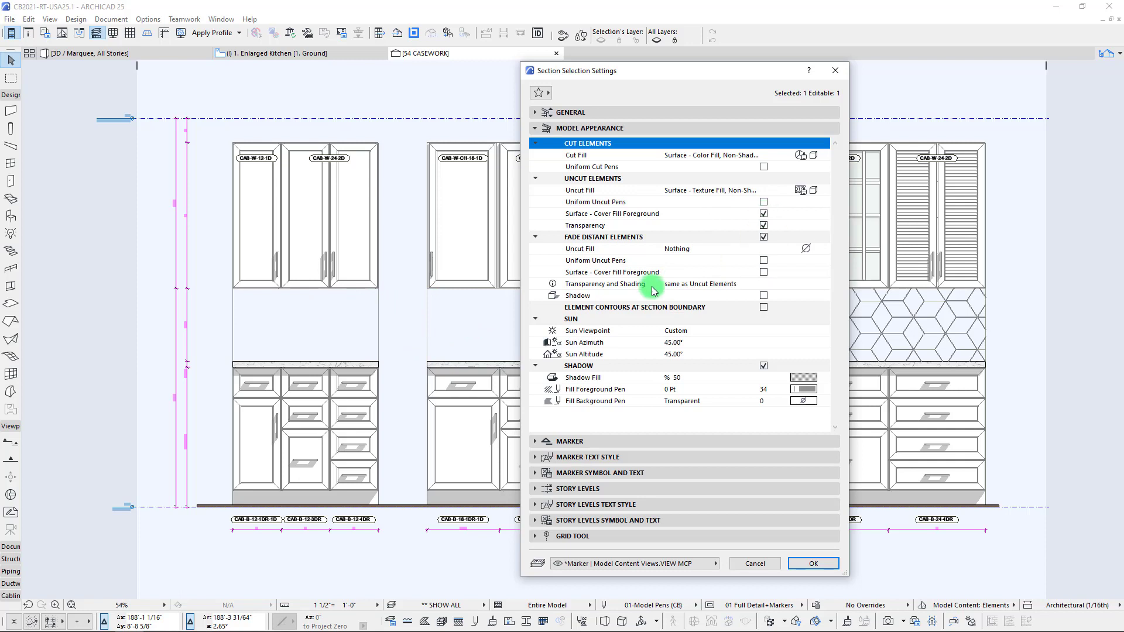
click(763, 215)
click(764, 215)
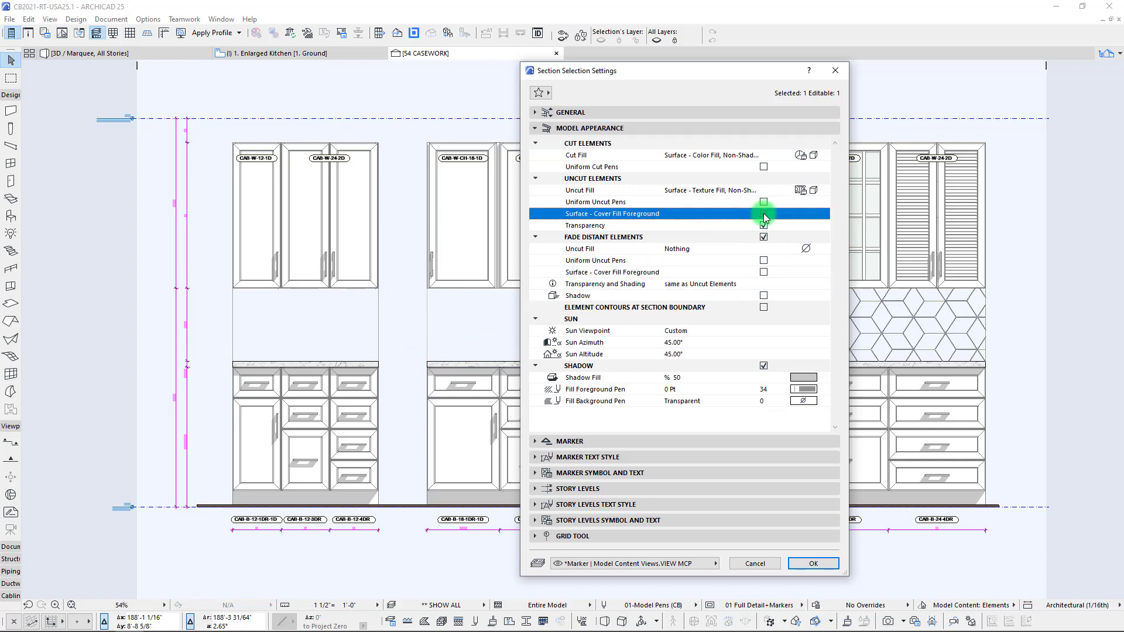
click(762, 214)
click(759, 214)
click(763, 214)
click(763, 214)
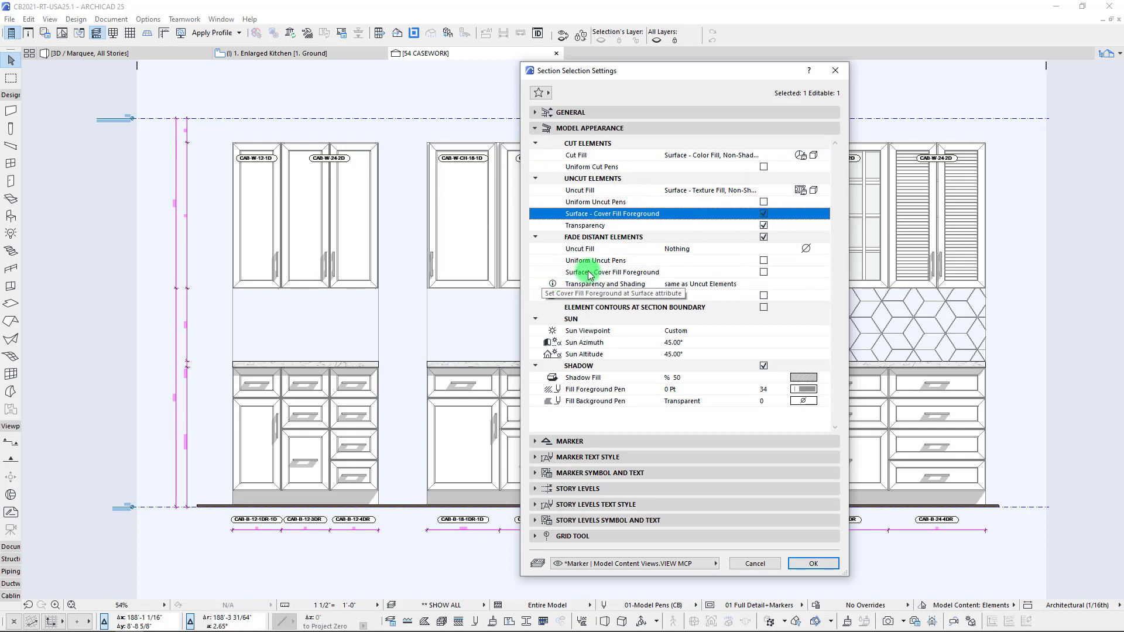
click(763, 272)
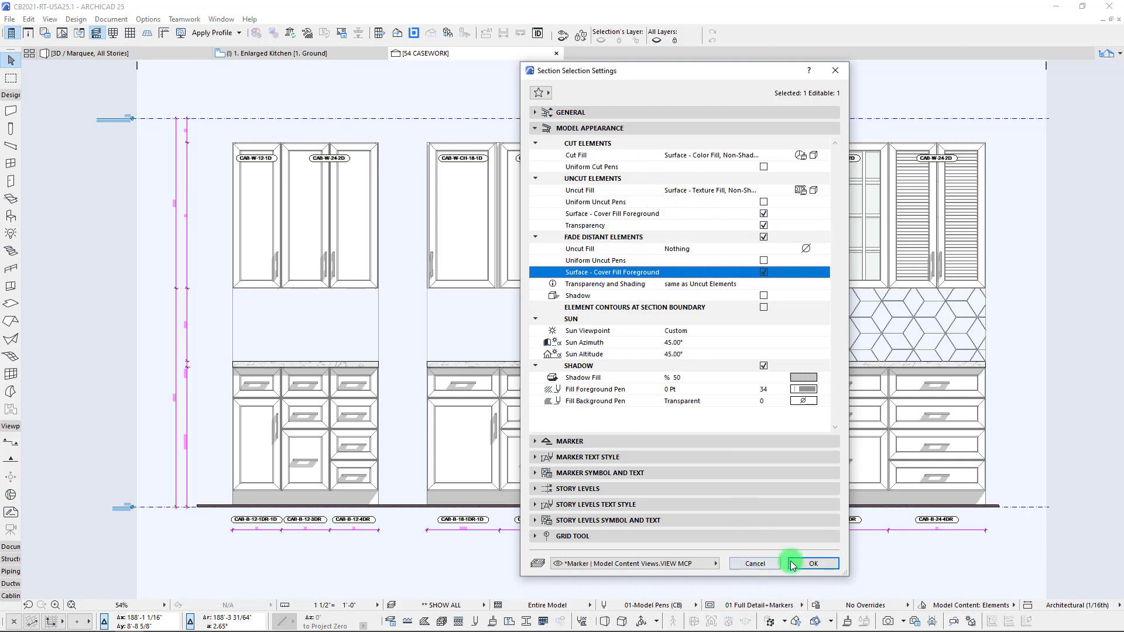
click(760, 562)
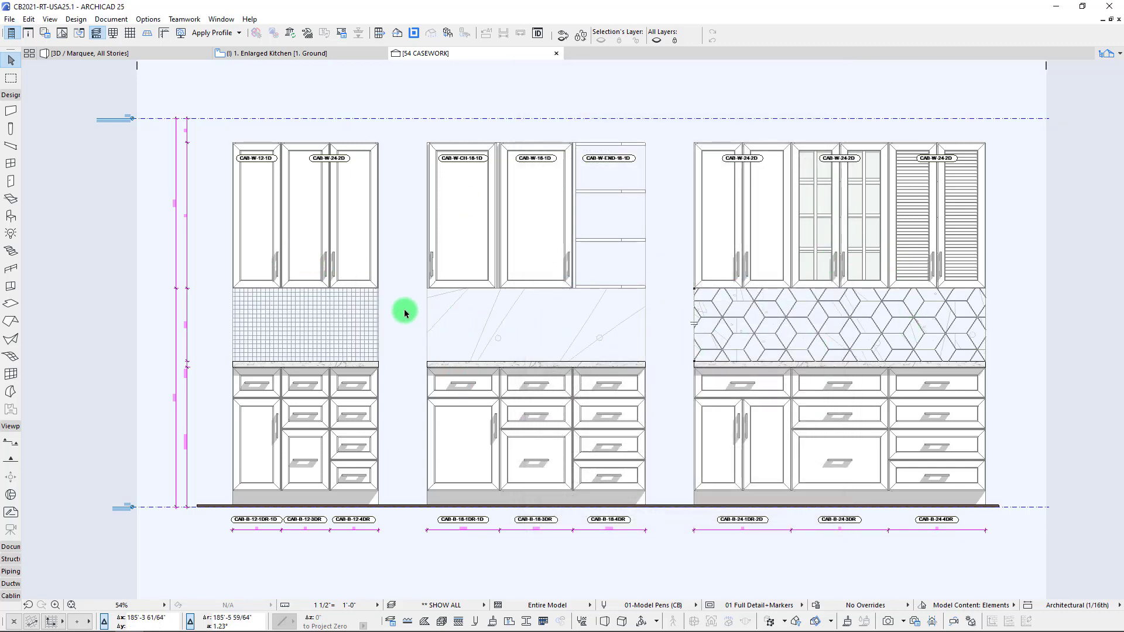
- In the casework section's settings, try Uniform Pen and Surface Color fills for faded distant elements, settling on Surface - Texture Fill, Non-Shaded
right_click(404, 260)
click(457, 319)
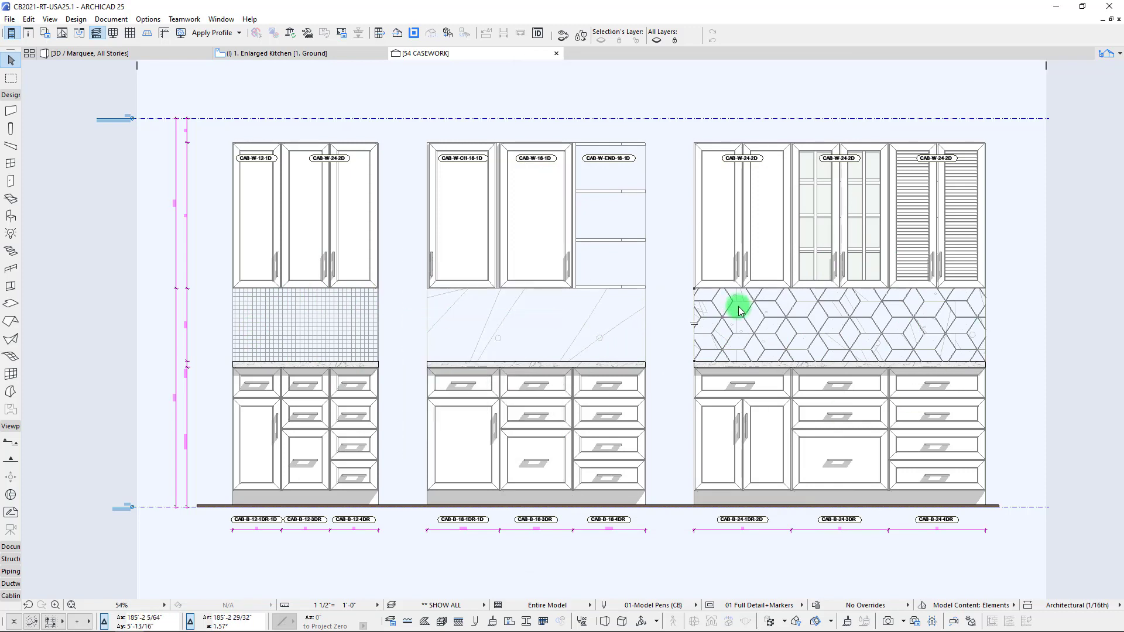
click(822, 250)
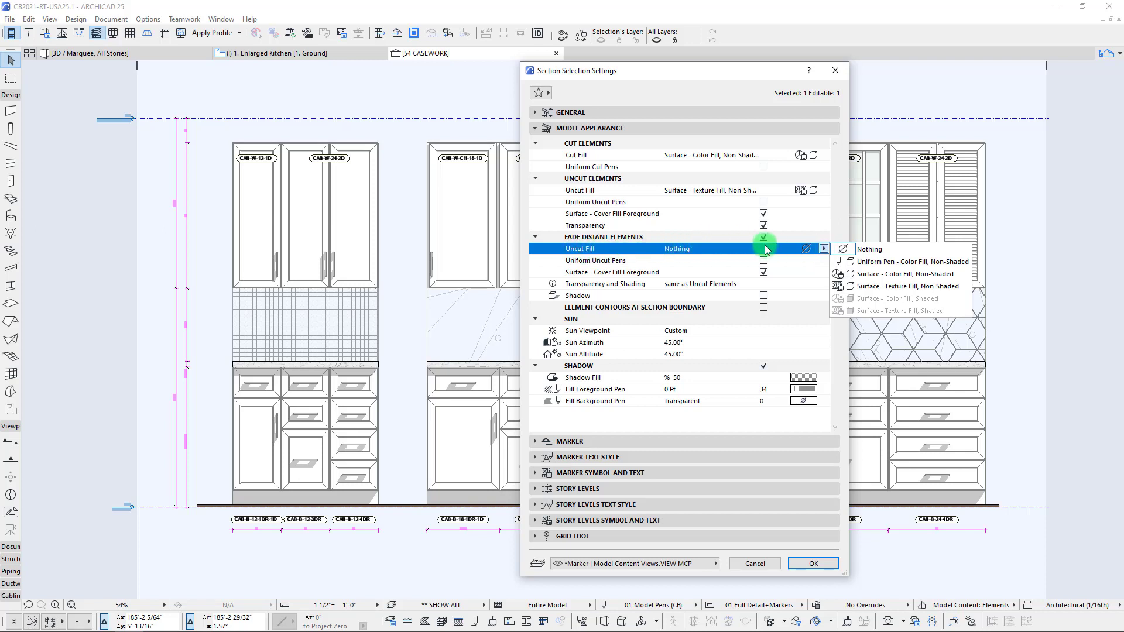
click(874, 263)
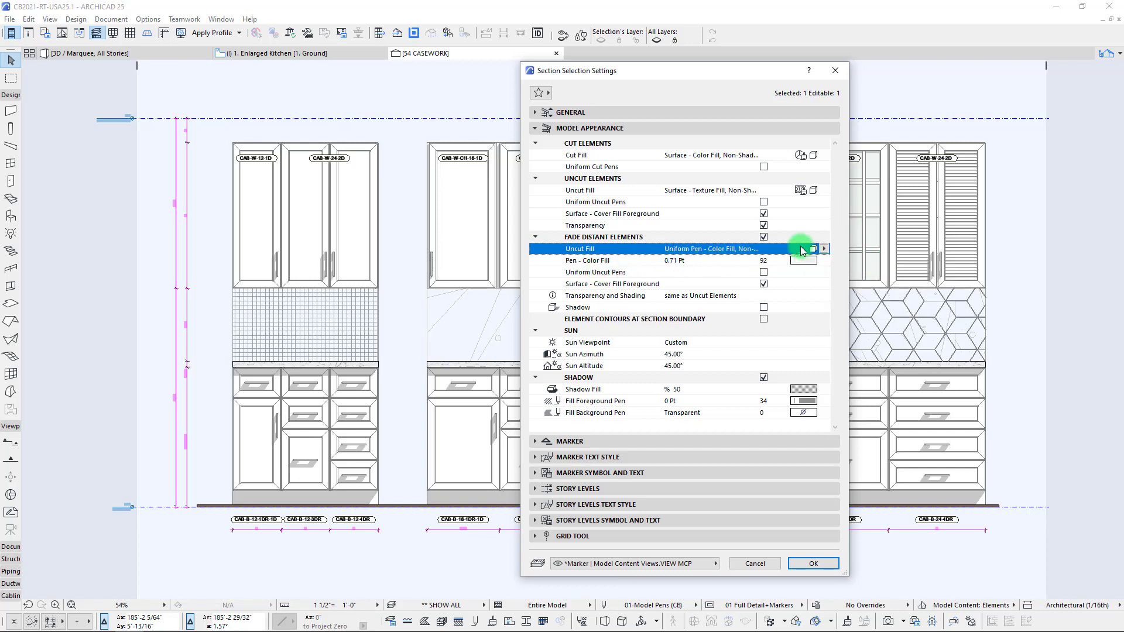
click(820, 264)
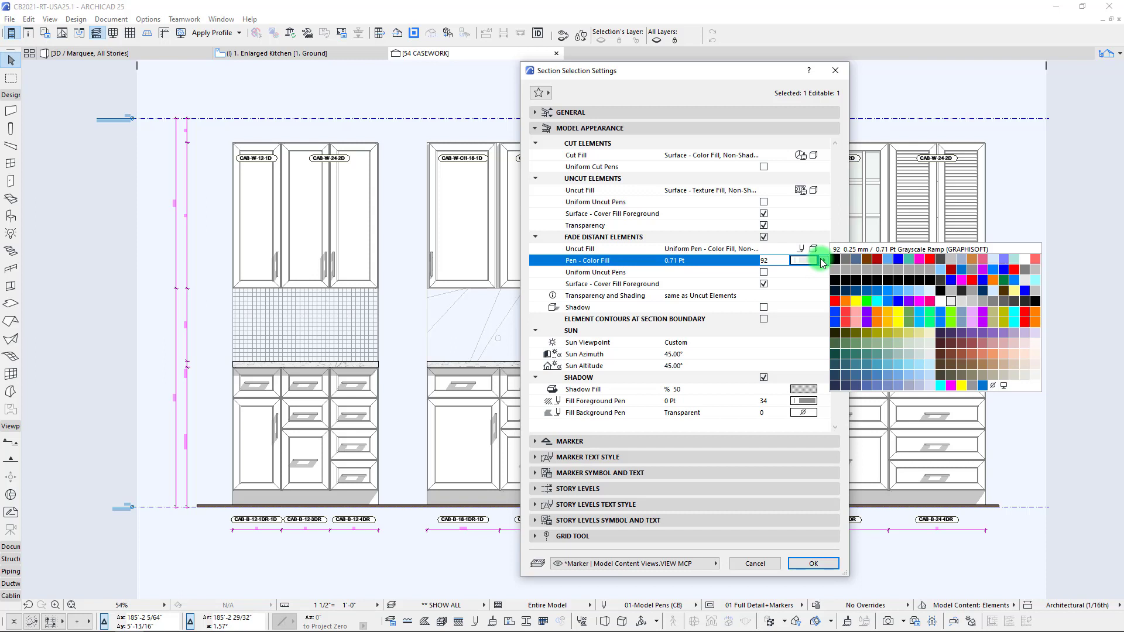
click(825, 264)
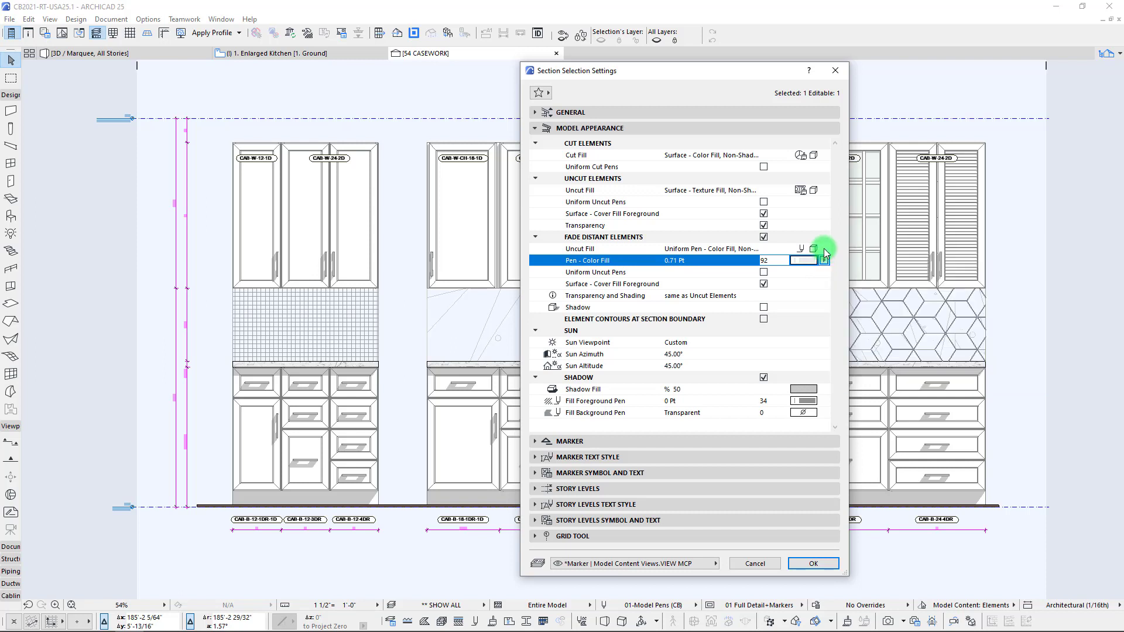
click(823, 249)
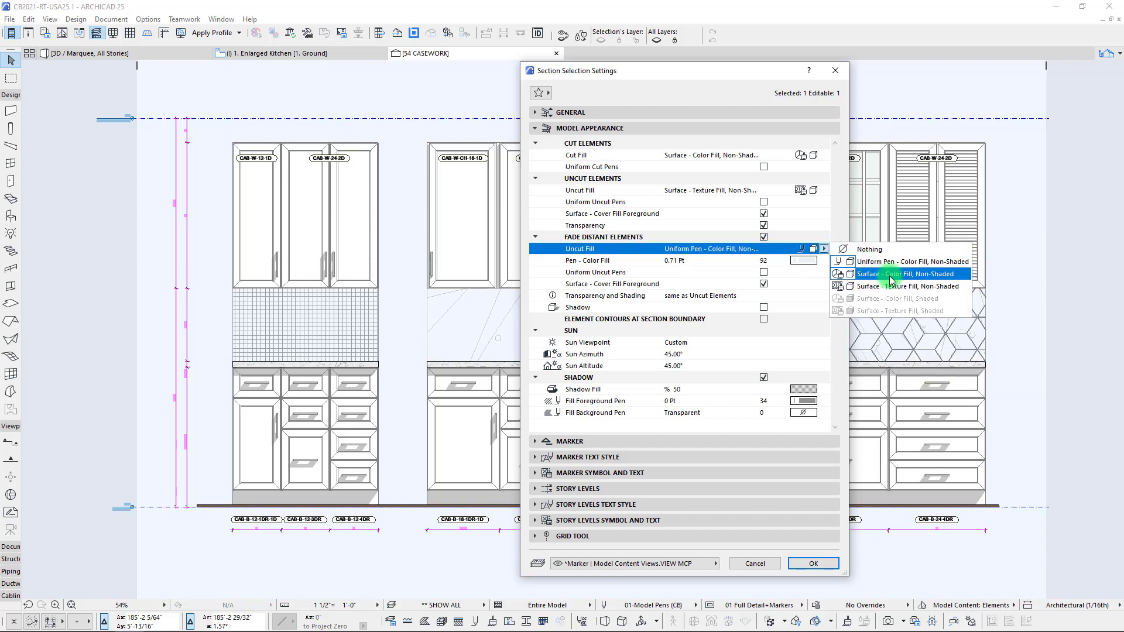
click(932, 278)
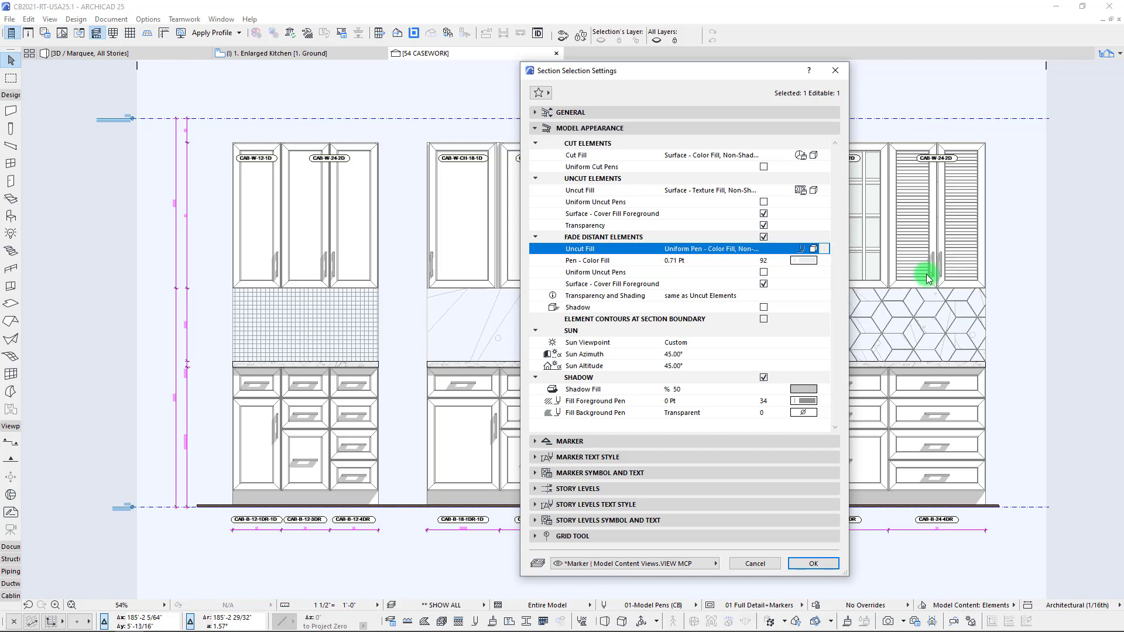
click(823, 249)
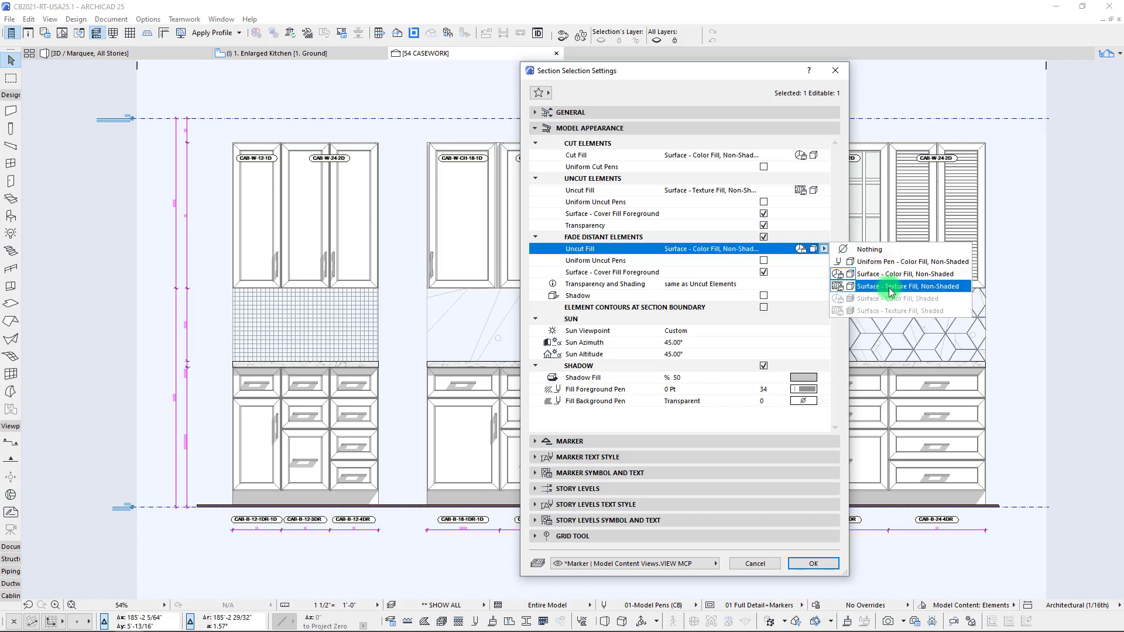
click(919, 287)
- Try Surface - Texture Fill, Shaded for the uncut elements and return their fill to Surface - Texture Fill, Non-Shaded
click(824, 249)
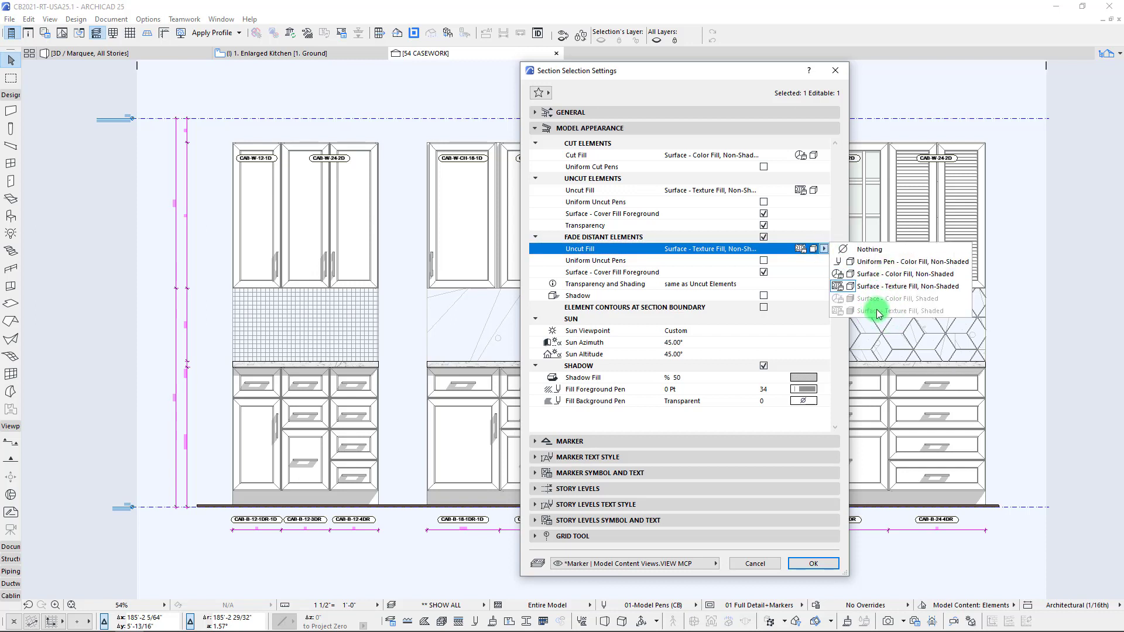
click(824, 190)
click(824, 191)
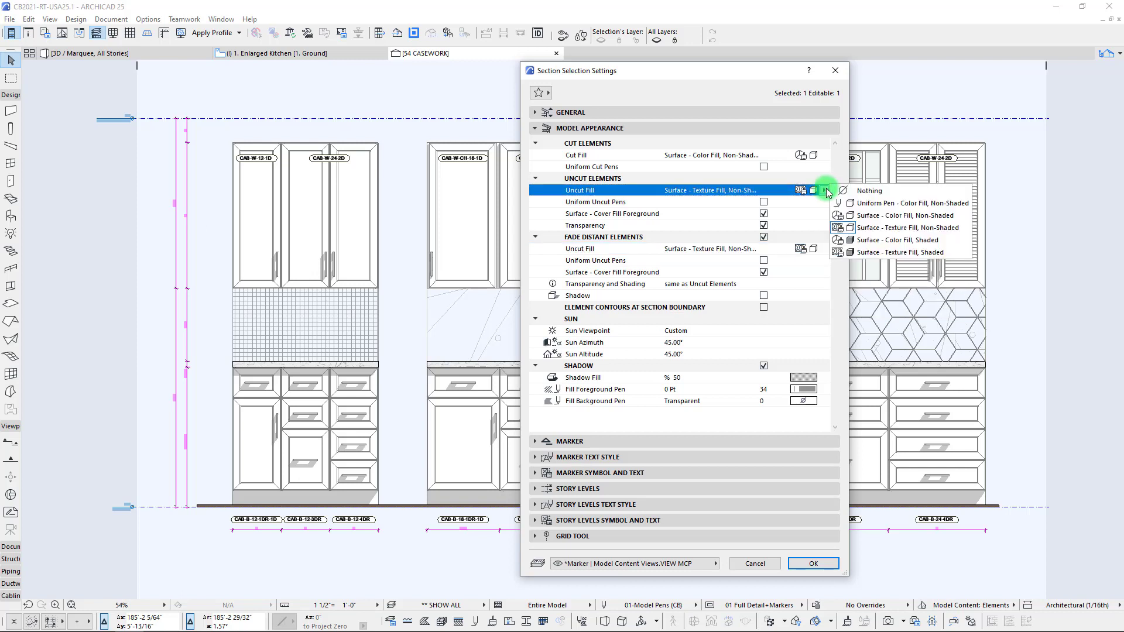
click(901, 253)
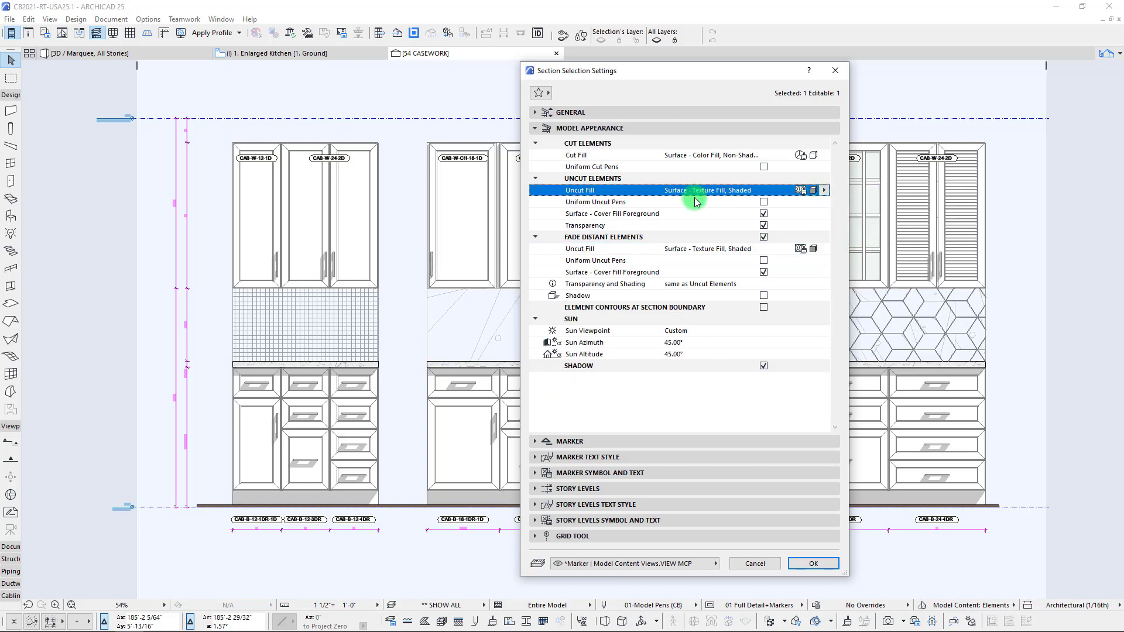
click(823, 249)
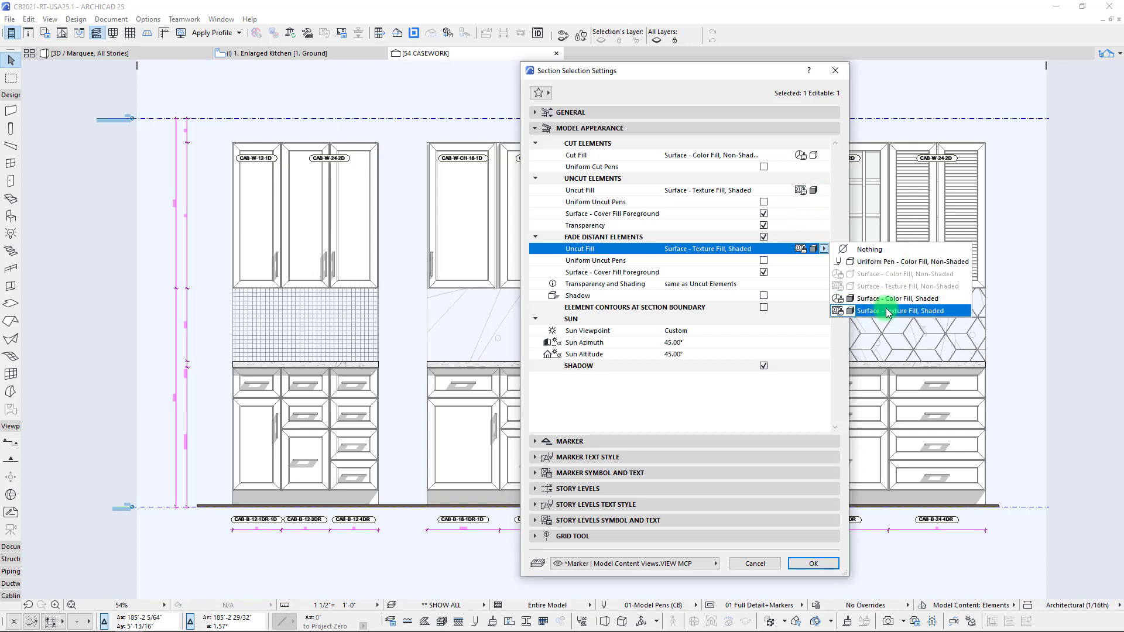
click(826, 195)
click(824, 191)
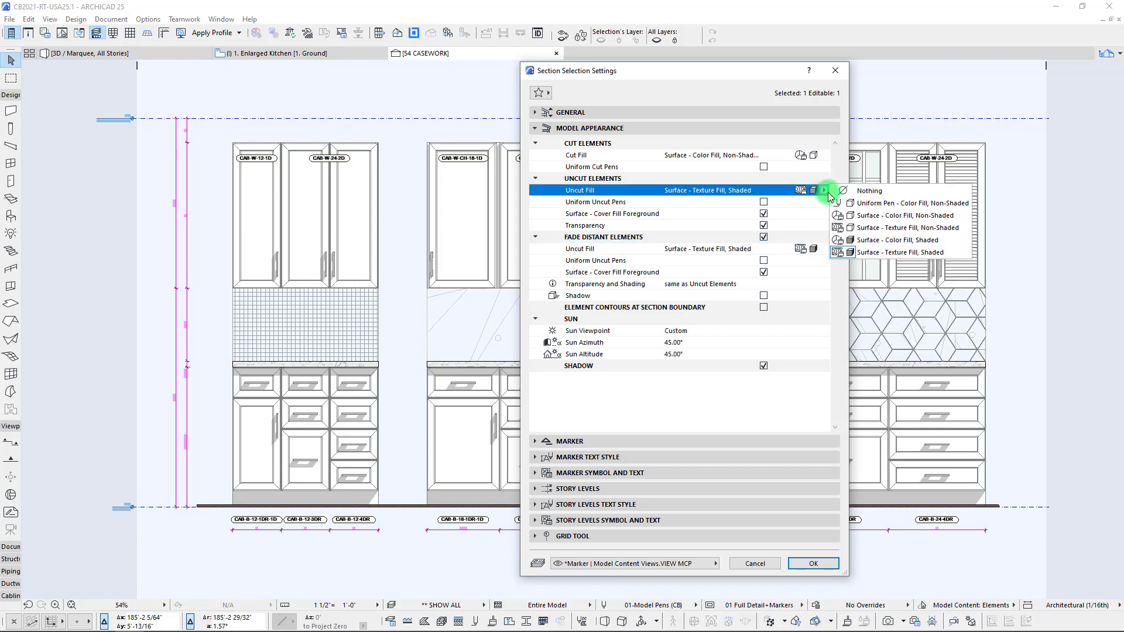
click(855, 229)
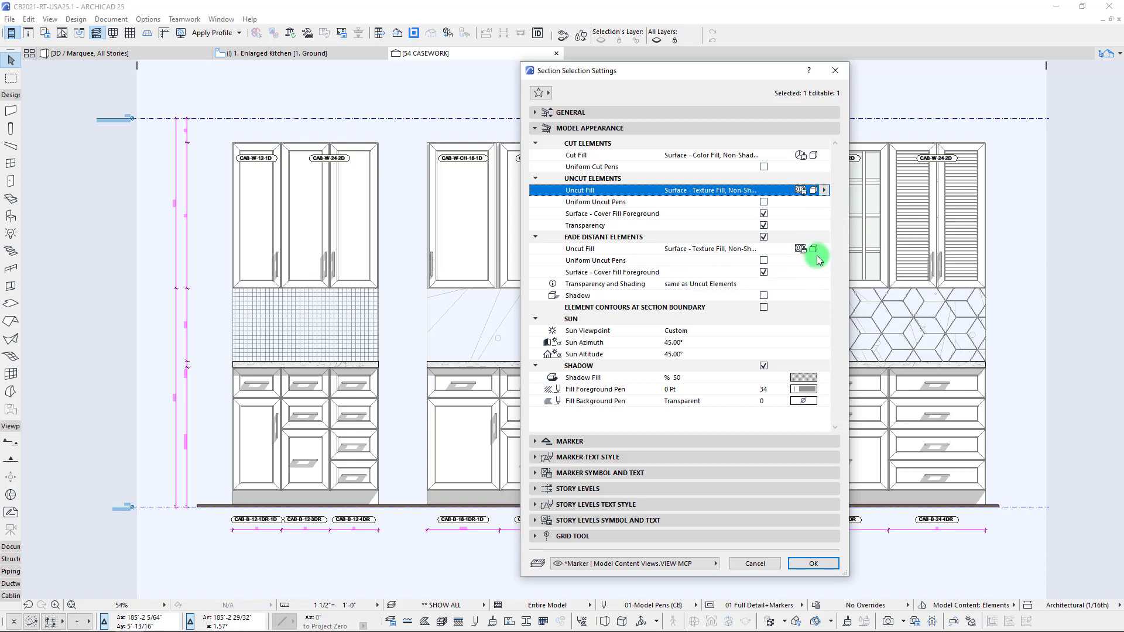
- Keep the faded distant elements' uncut fill at Surface - Texture Fill, Non-Shaded and accept the section settings
click(823, 249)
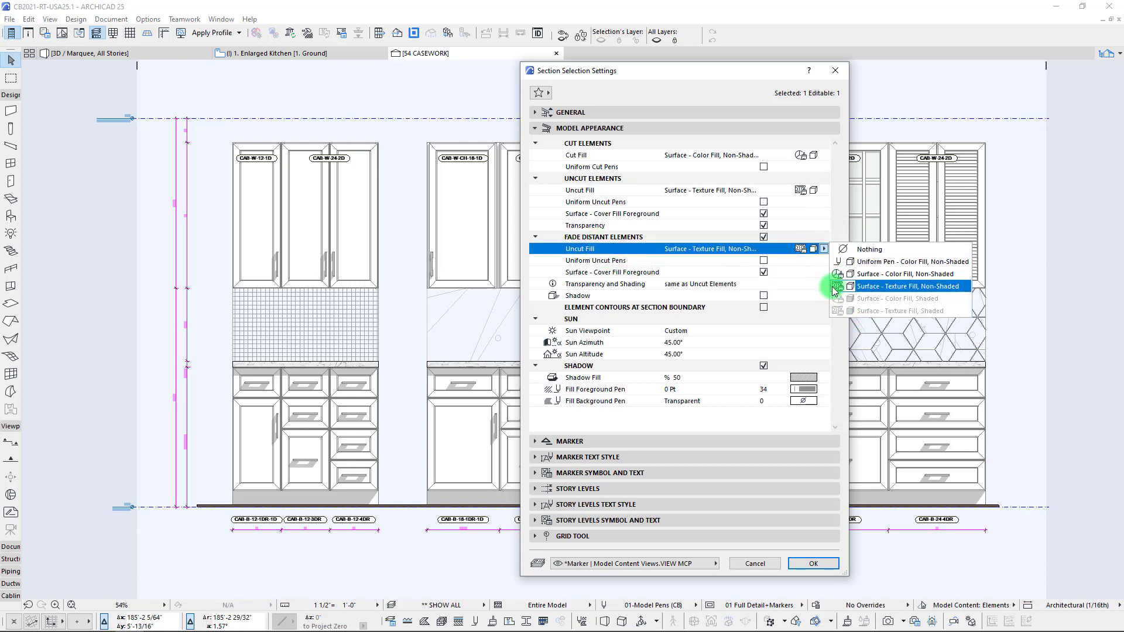
click(864, 287)
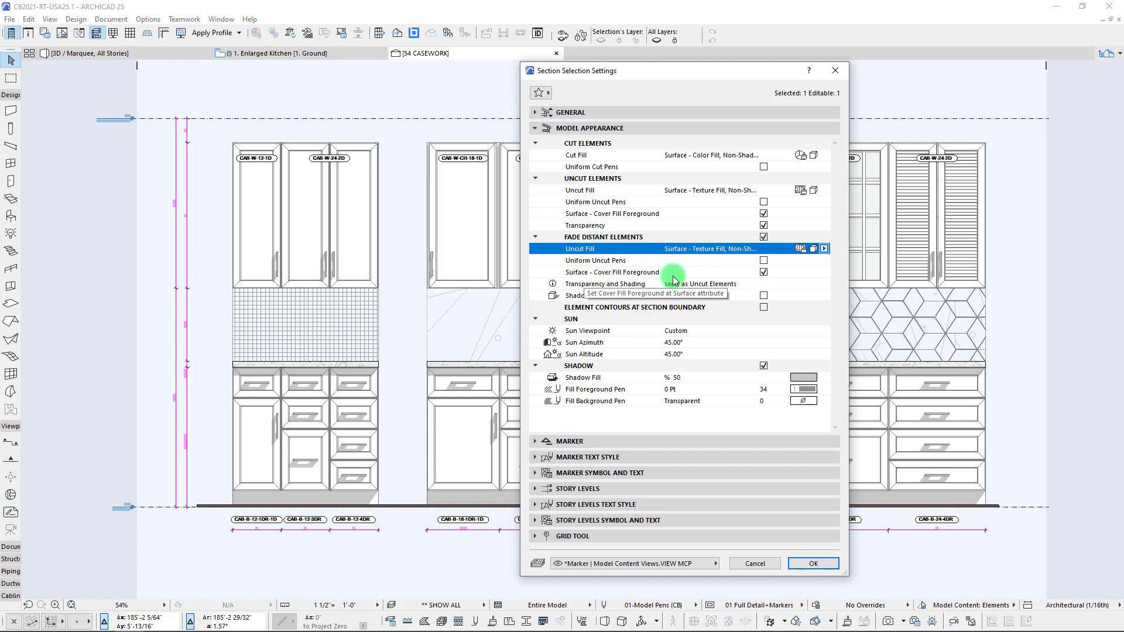
click(826, 565)
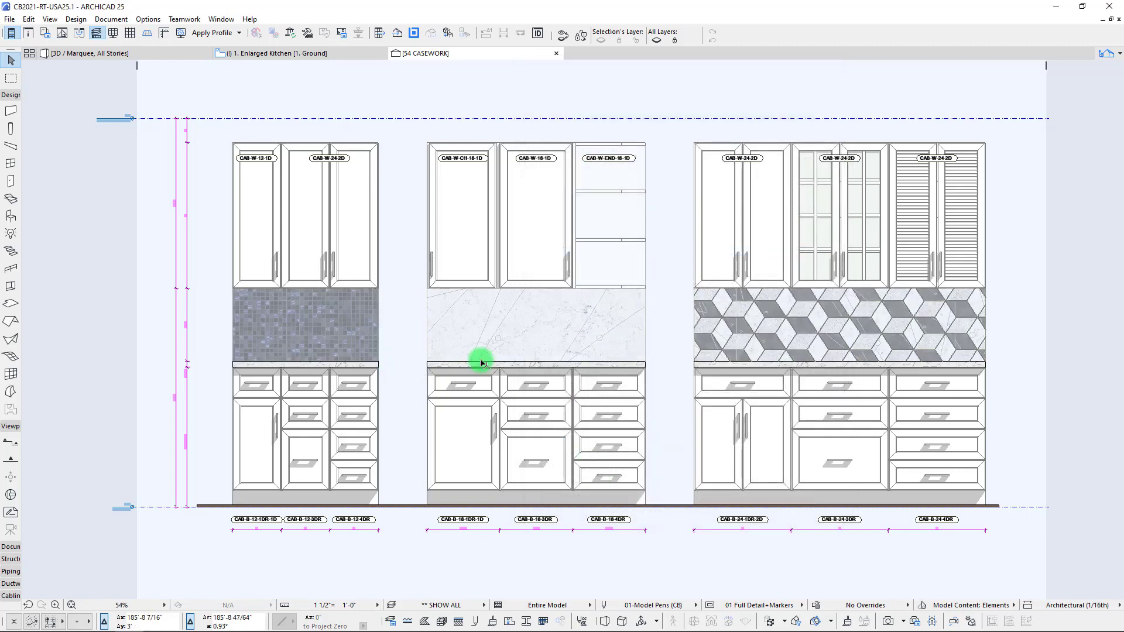
- Set the 2D window background color to black in the grid and background settings, and rebuild the casework elevation
scroll(377, 321, up, 5)
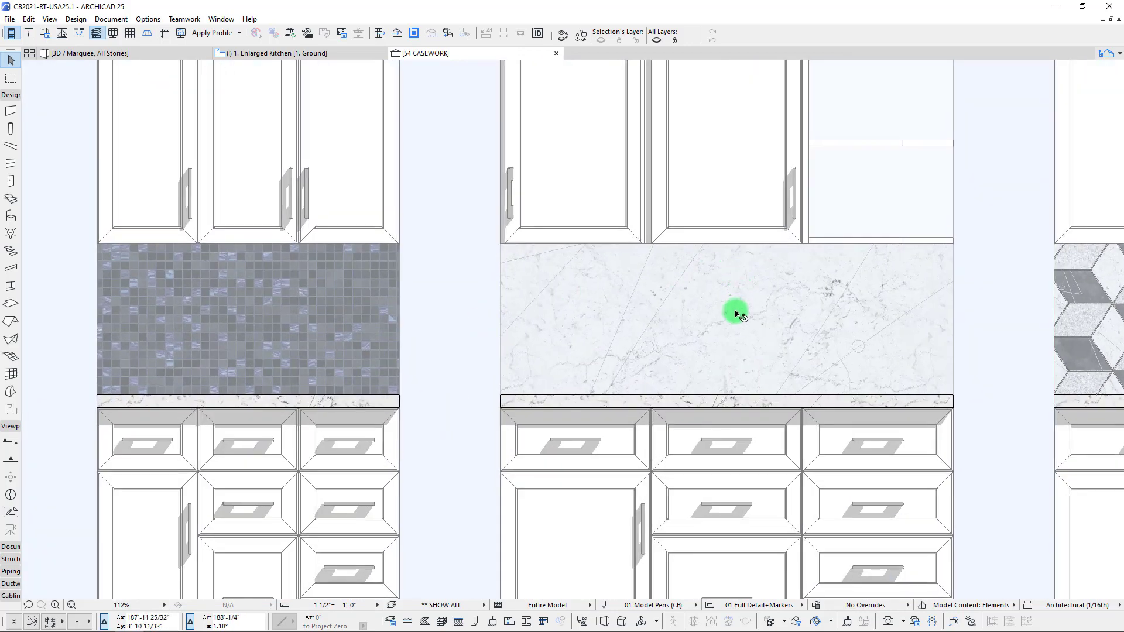
scroll(730, 341, down, 3)
middle_drag(730, 341, 520, 353)
scroll(714, 251, up, 1)
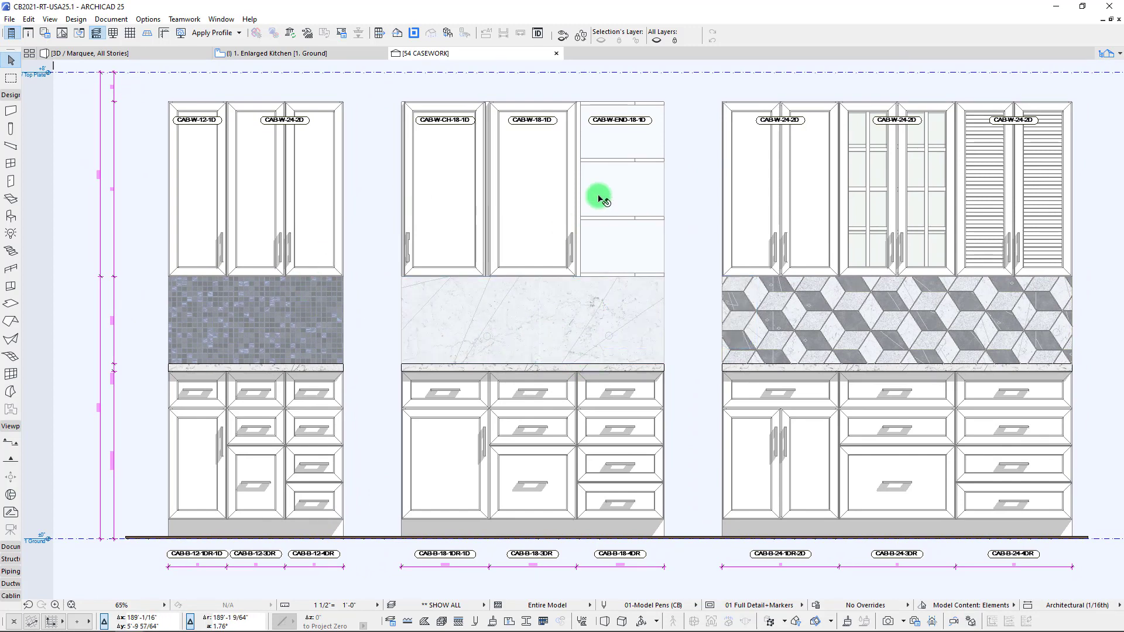
click(113, 33)
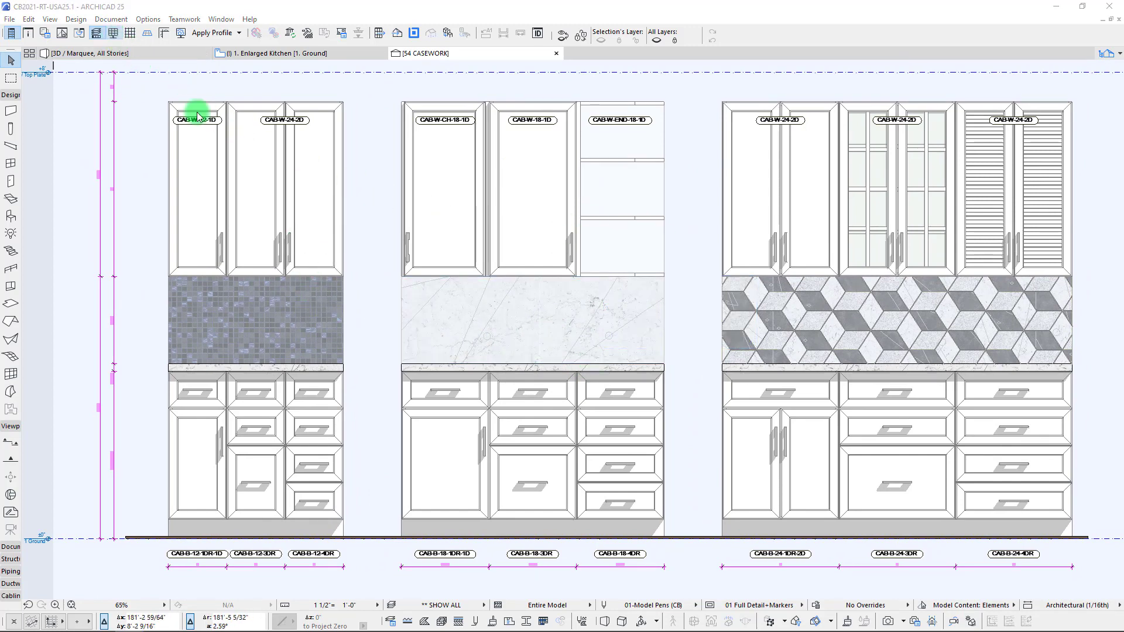
click(627, 288)
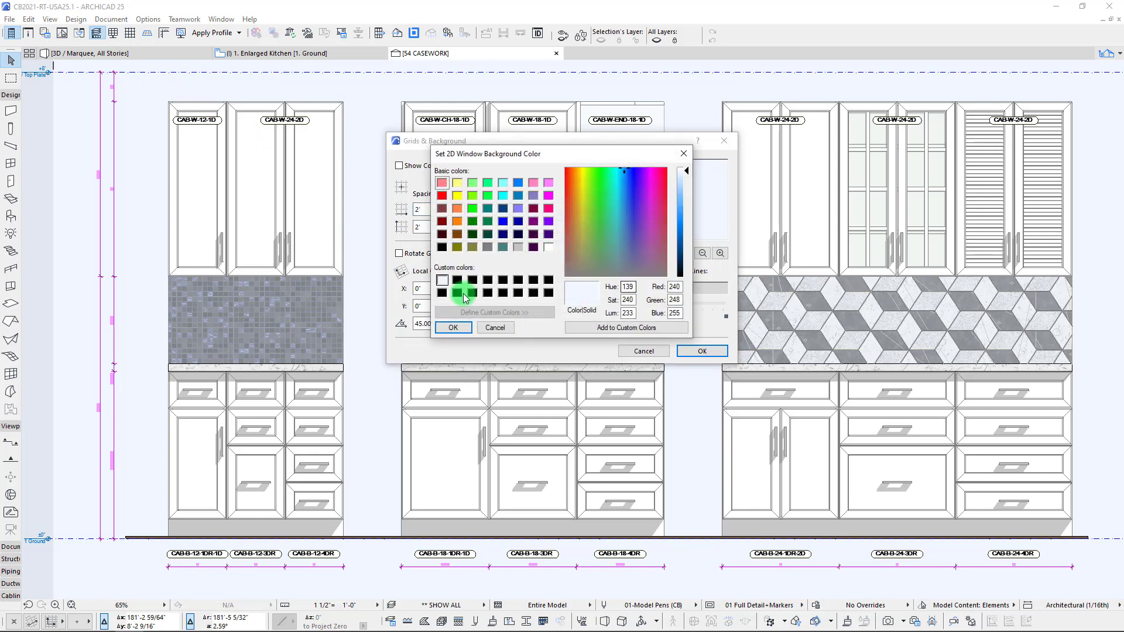
click(441, 293)
click(453, 328)
click(701, 350)
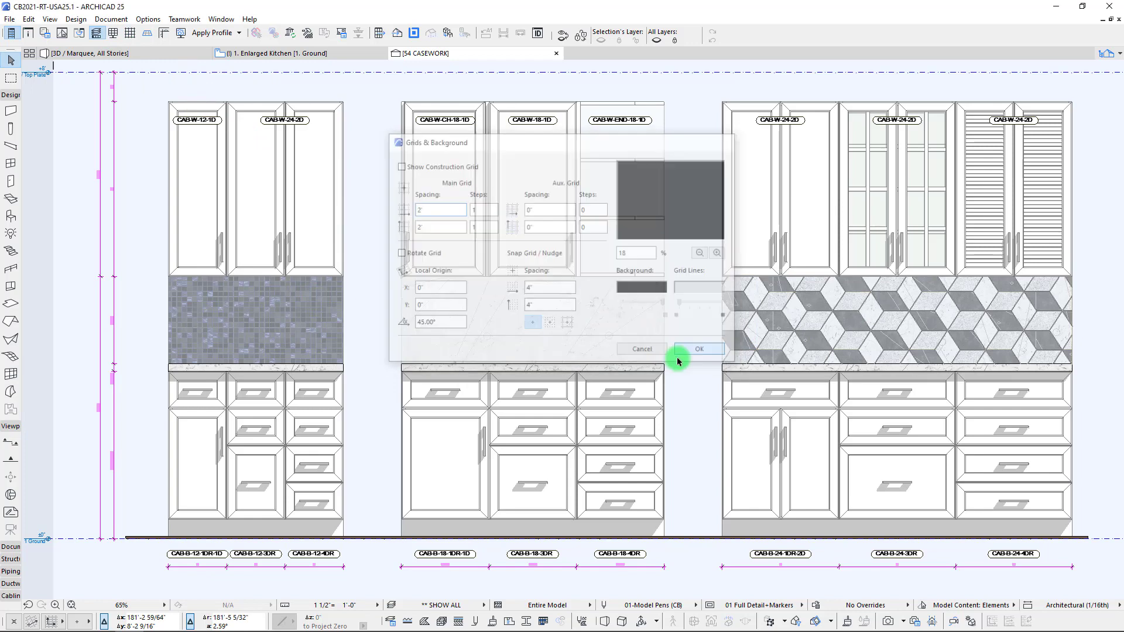
right_click(688, 307)
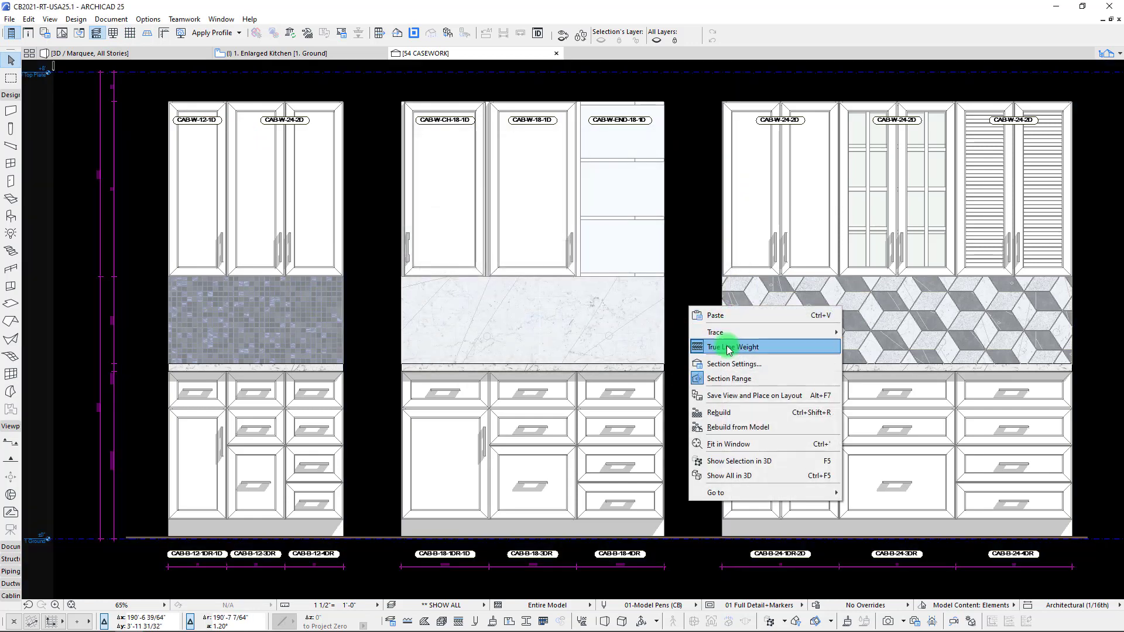
click(806, 413)
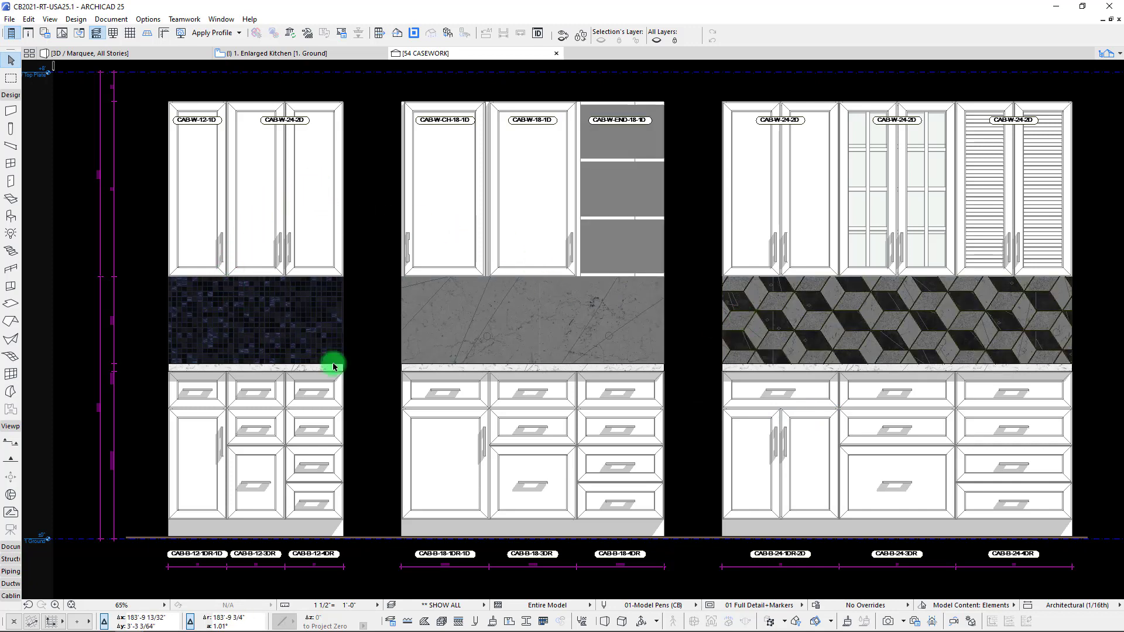
- In the enlarged kitchen plan, move the CASEWORK section's distant-area line in front of the wall cabinets, and return to the elevation
scroll(278, 179, right, 1)
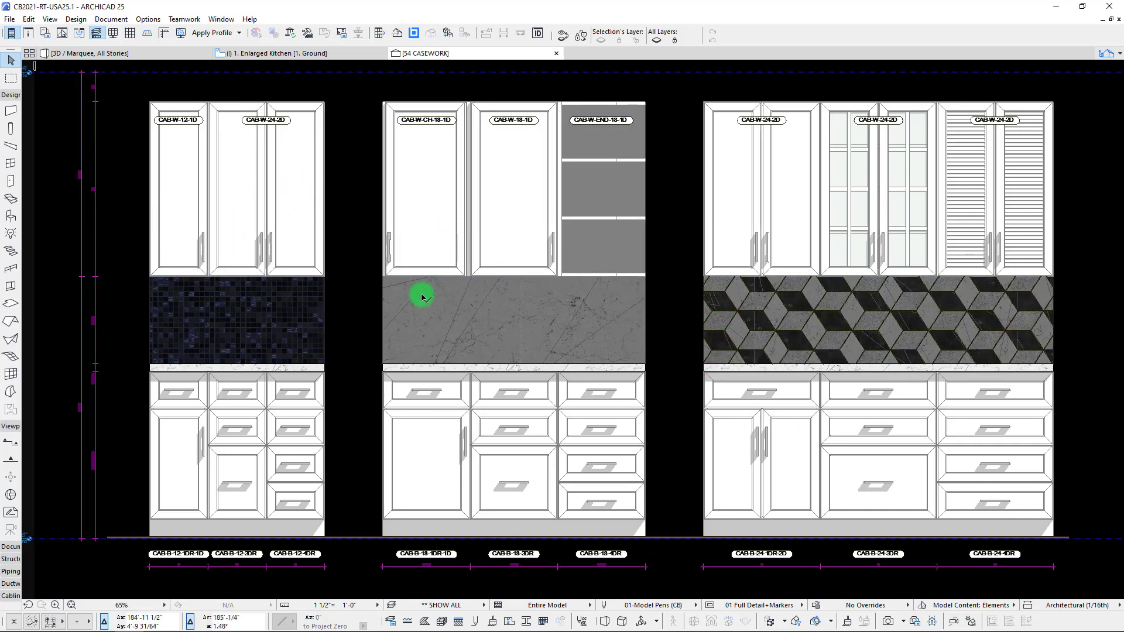
scroll(425, 293, down, 1)
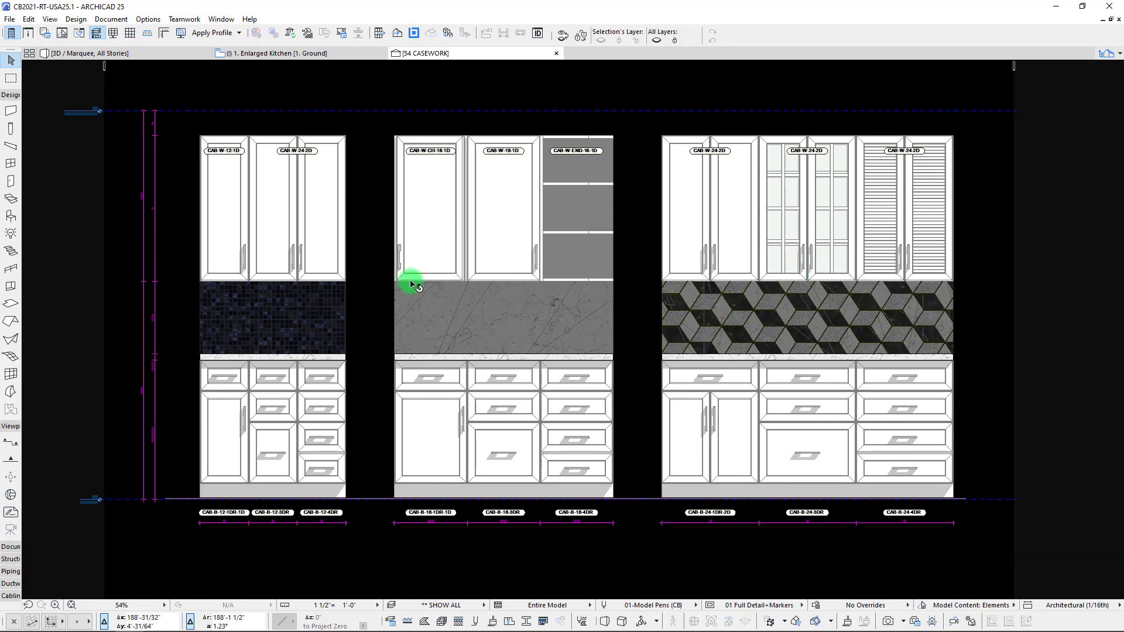
right_click(367, 230)
key(Escape)
click(275, 53)
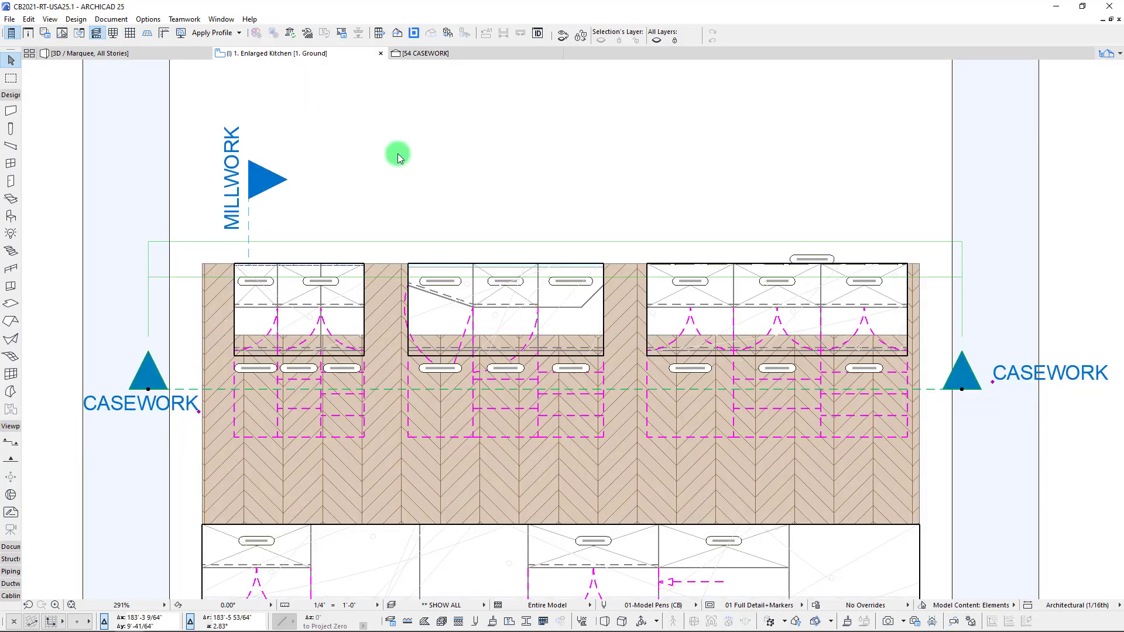
click(385, 272)
click(377, 277)
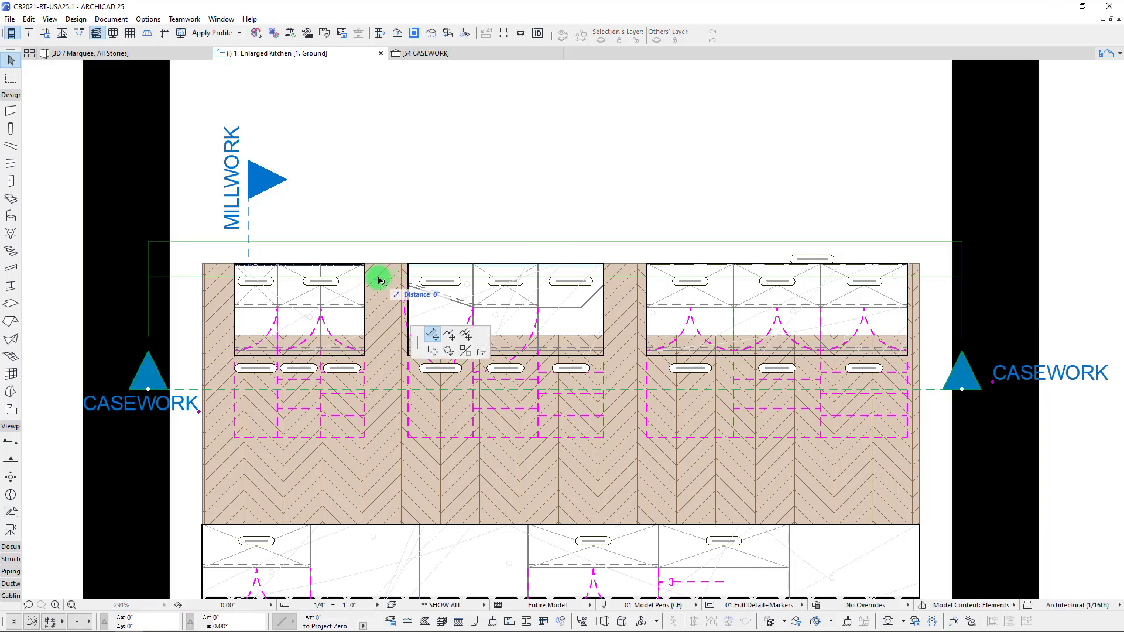
click(371, 319)
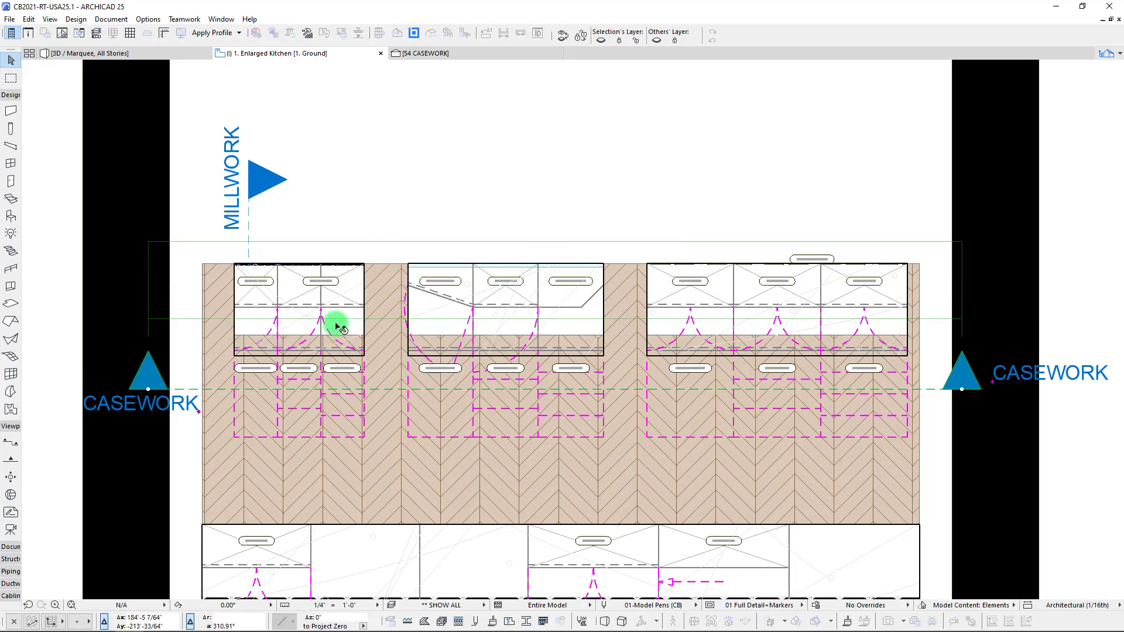
click(426, 52)
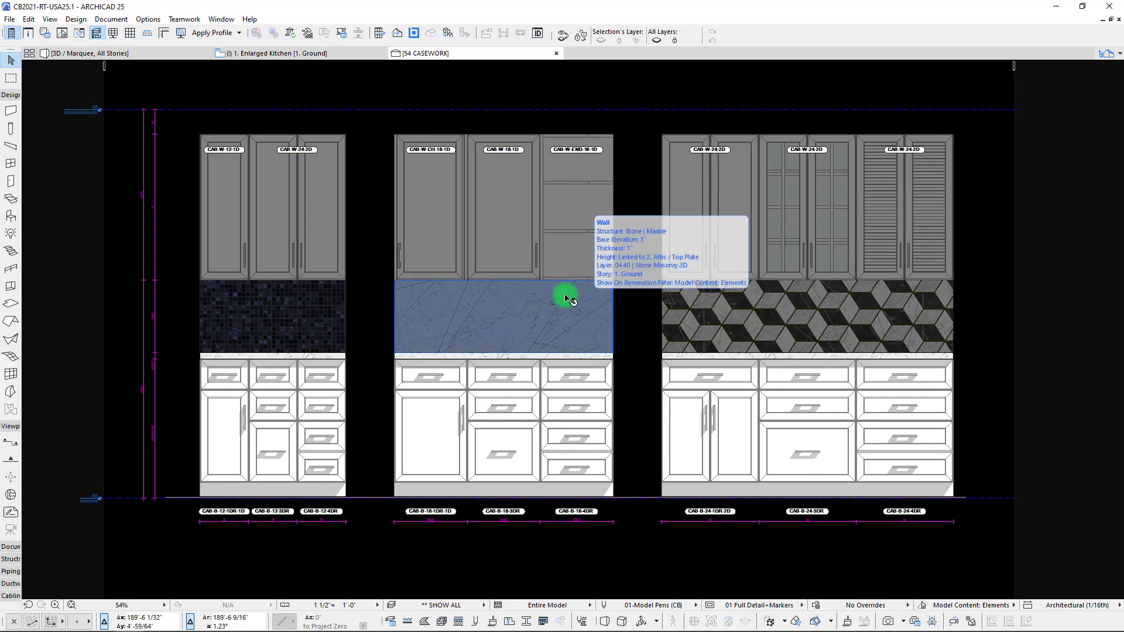
- Turn on uniform uncut pens for the faded distant elements, set their uncut line pen to 210, and accept the section settings
right_click(372, 247)
click(428, 304)
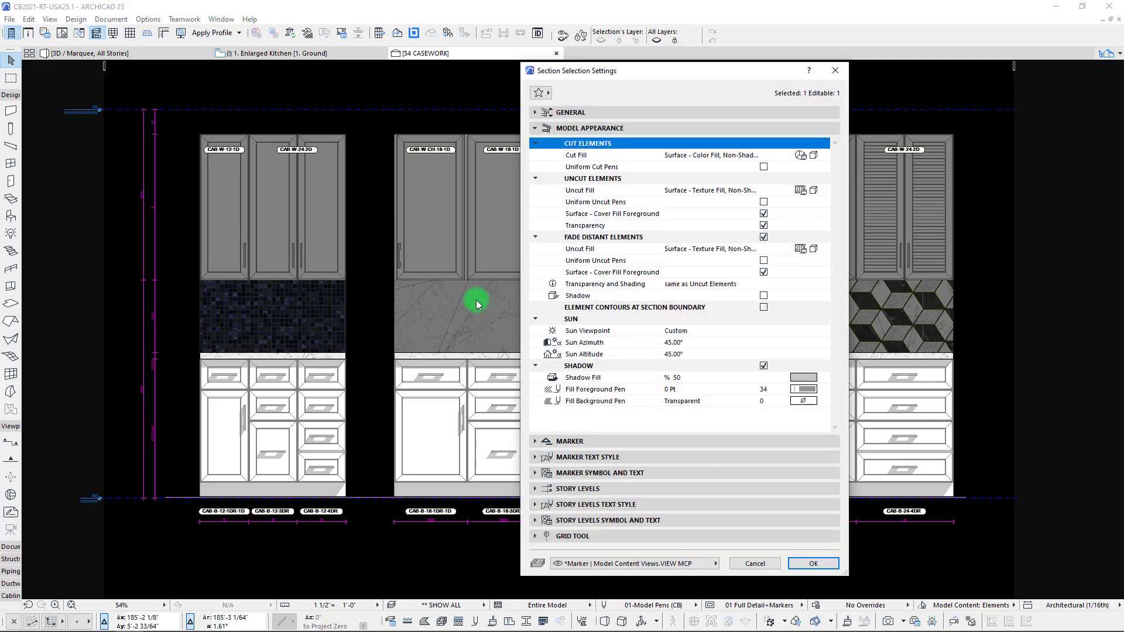
drag(639, 74, 619, 103)
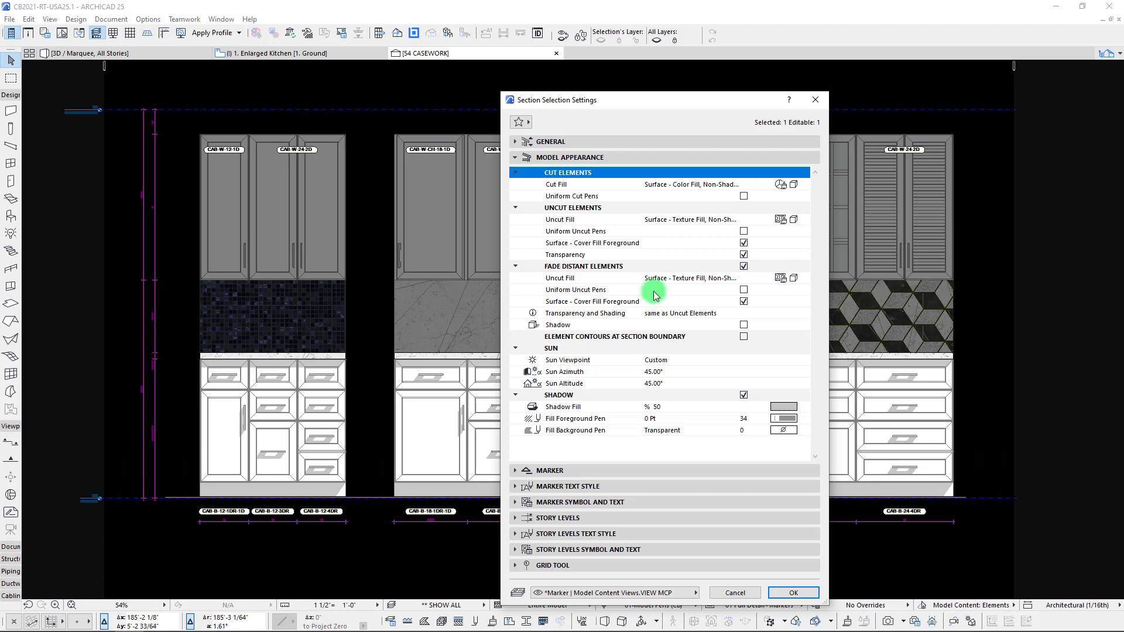
click(743, 289)
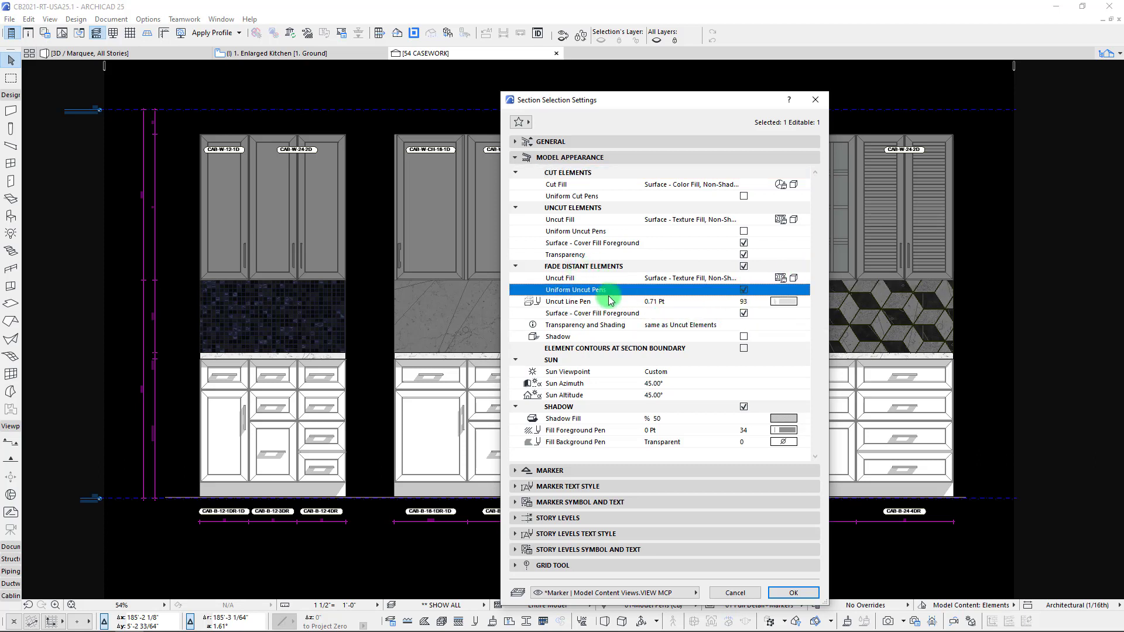
click(805, 302)
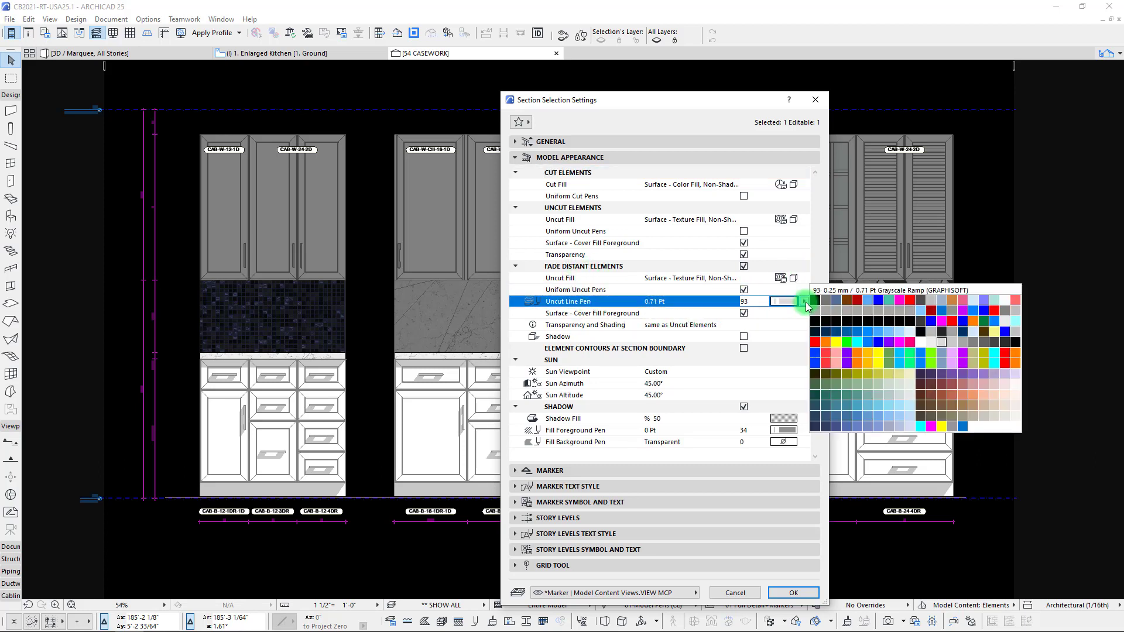
click(905, 409)
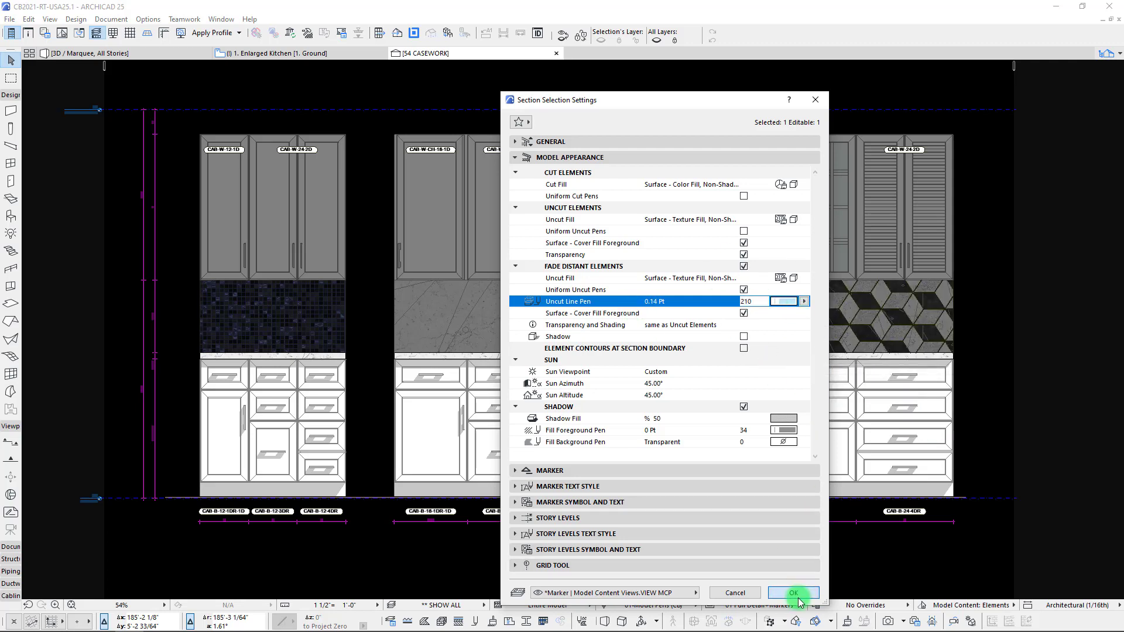
click(793, 592)
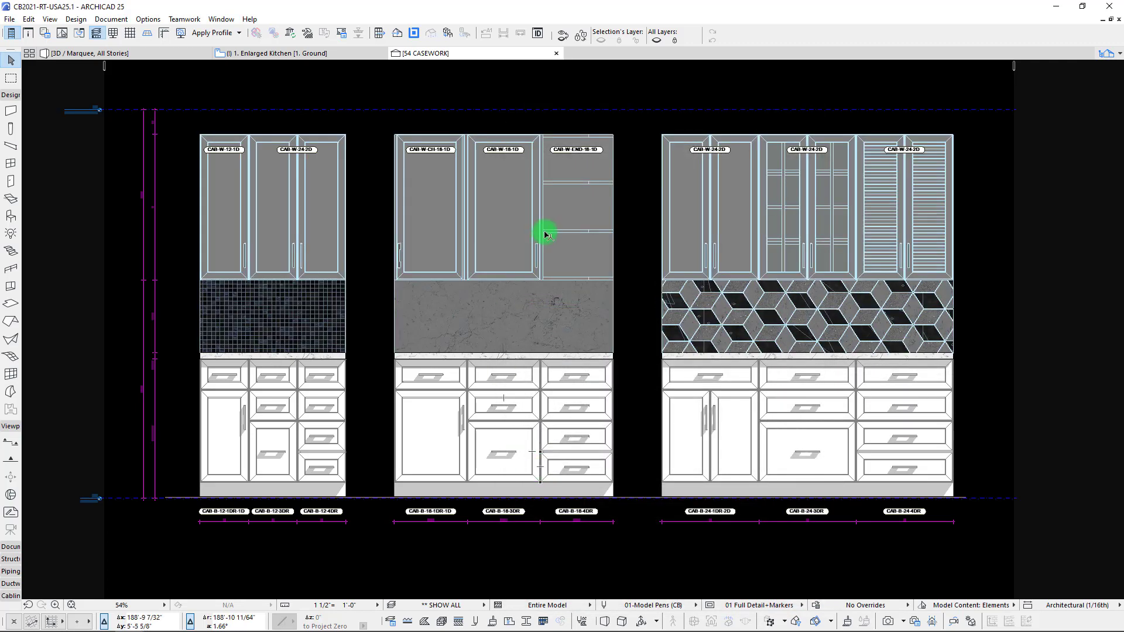
scroll(617, 309, down, 1)
scroll(587, 326, up, 1)
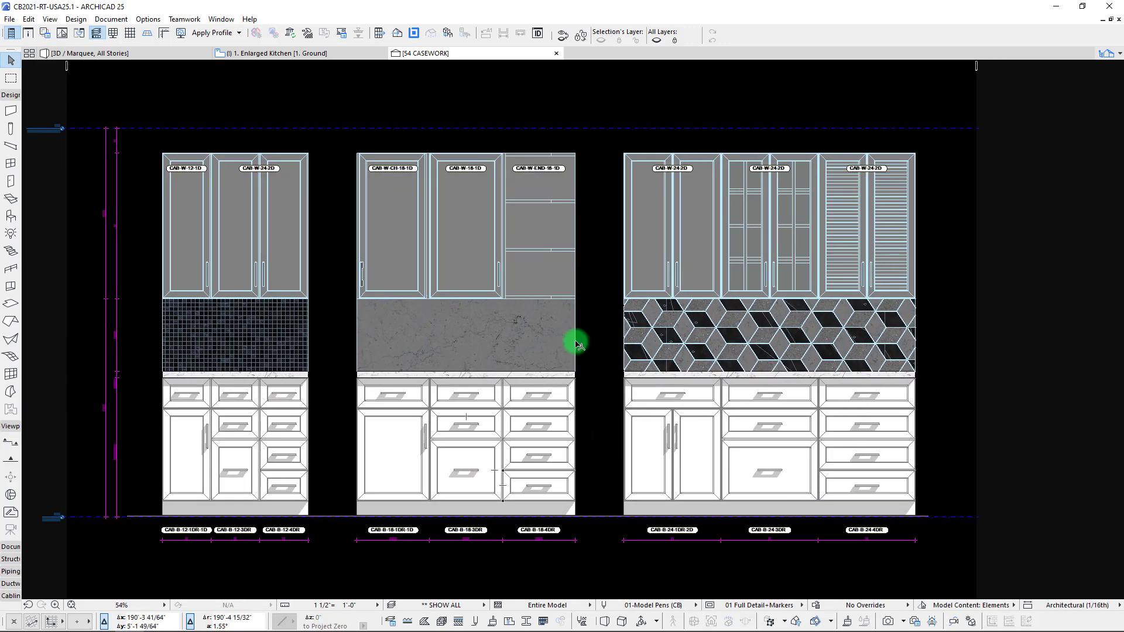
- Set the faded distant elements' uncut fill to Uniform Pen - Color Fill, Non-Shaded with pen 222, and accept the section settings
right_click(593, 245)
click(638, 305)
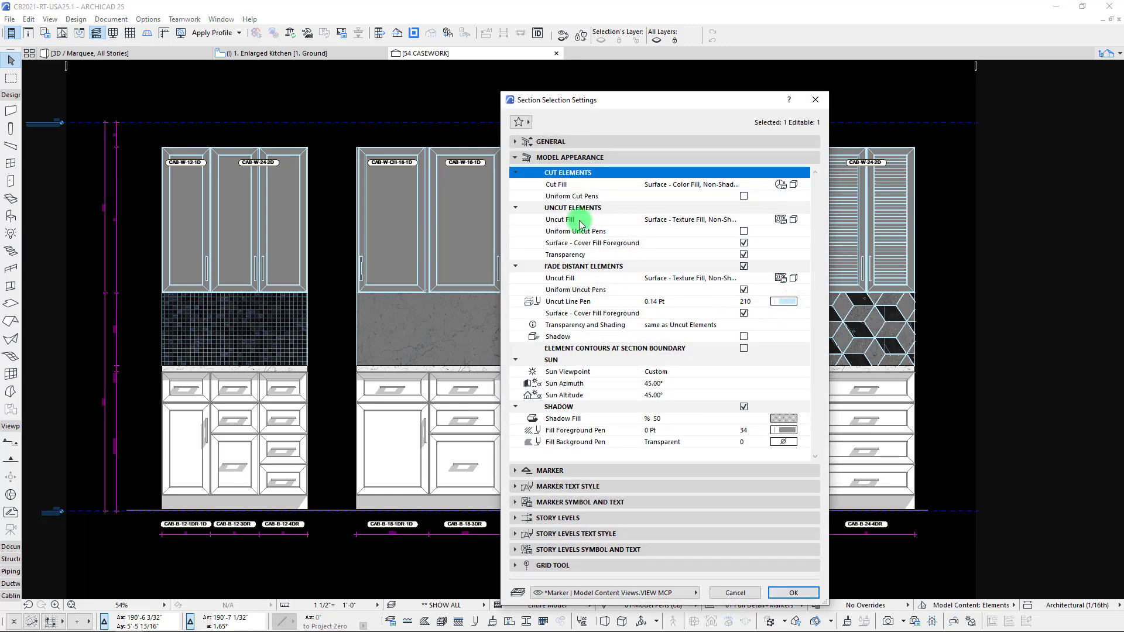
click(787, 277)
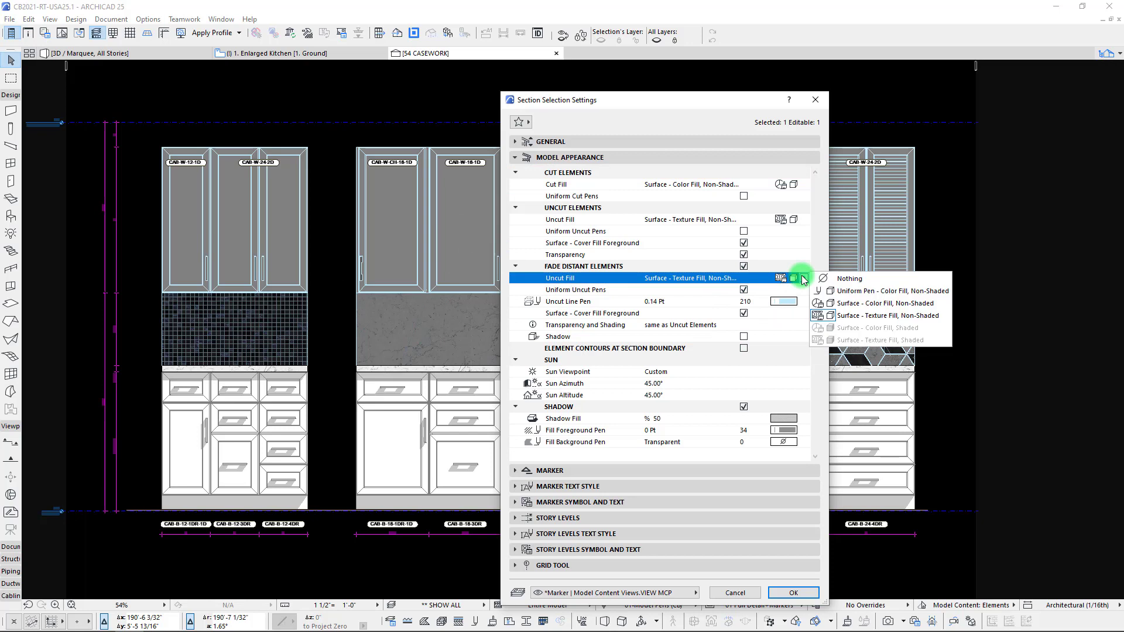
click(889, 290)
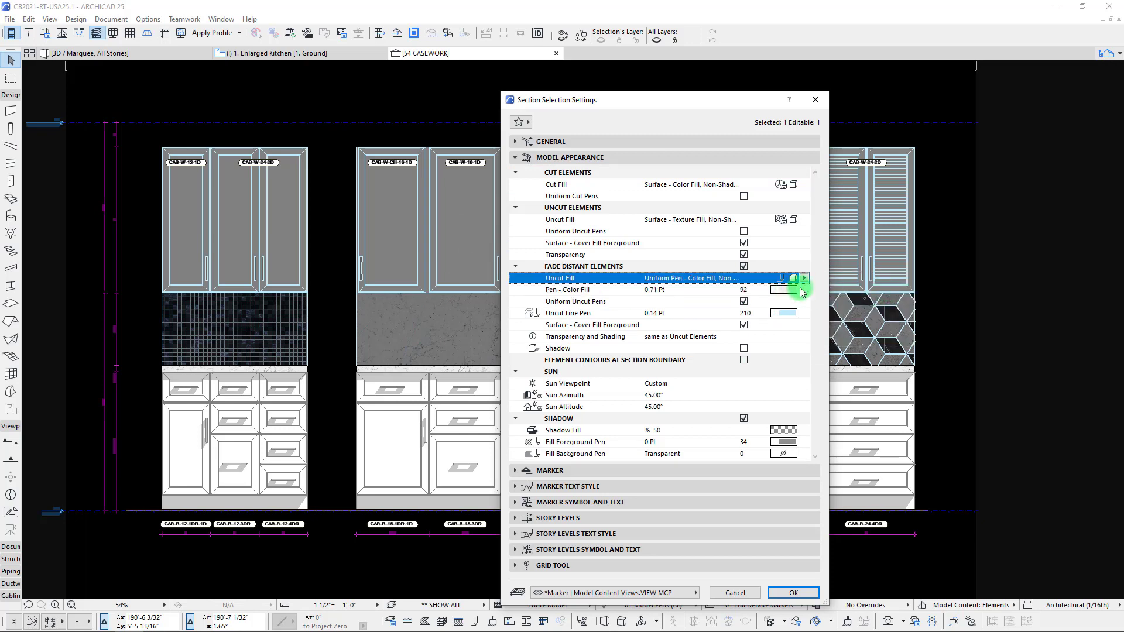
click(802, 291)
click(847, 408)
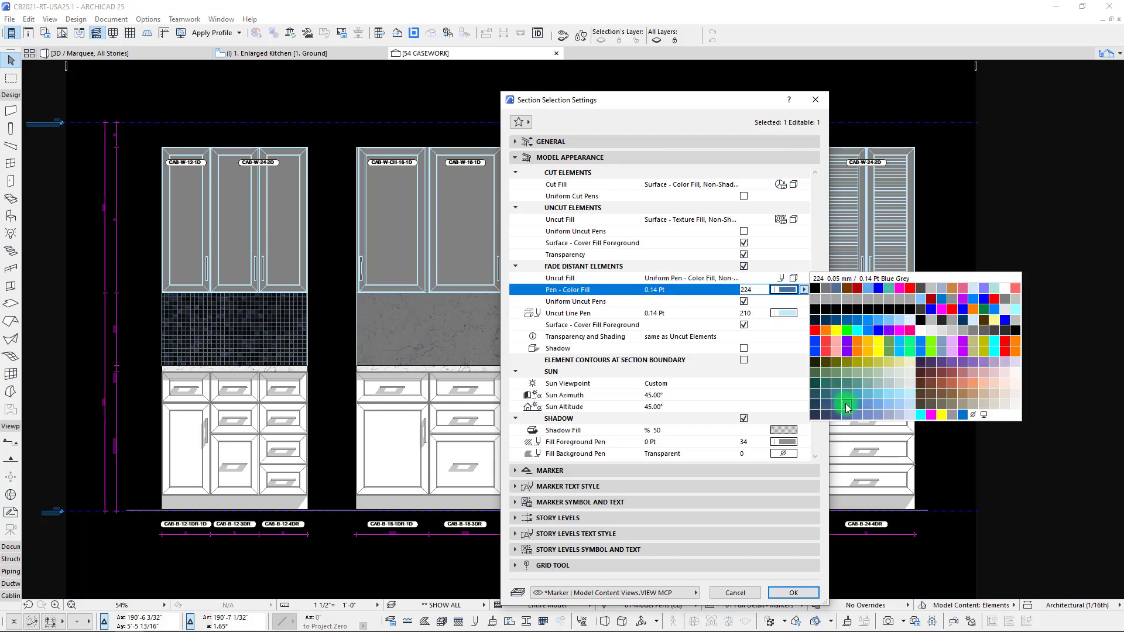
click(903, 395)
click(861, 396)
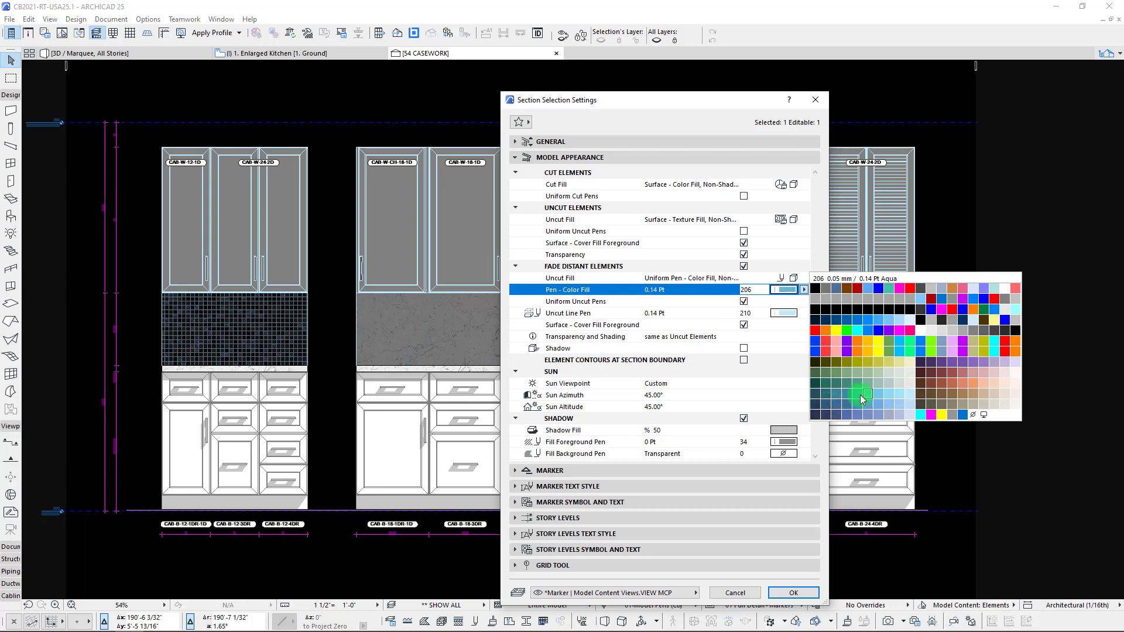
click(839, 401)
click(794, 594)
click(360, 377)
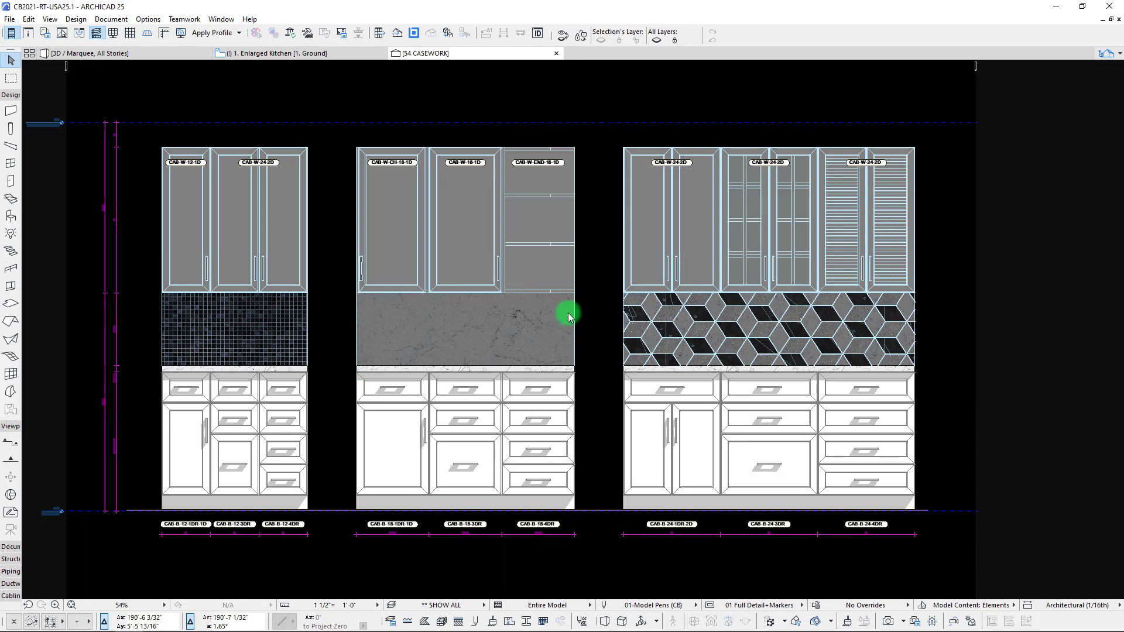
scroll(459, 321, down, 2)
scroll(454, 319, up, 2)
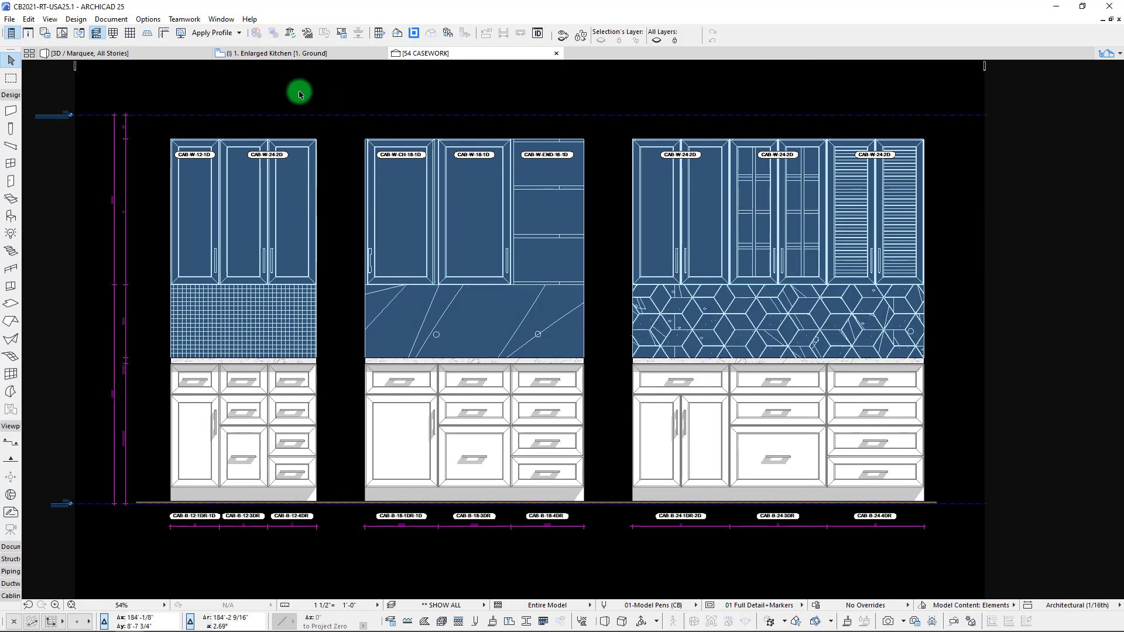
- Toggle the section's main shadow option off and on, enable the faded distant elements' own shadow, and accept the section settings
right_click(603, 254)
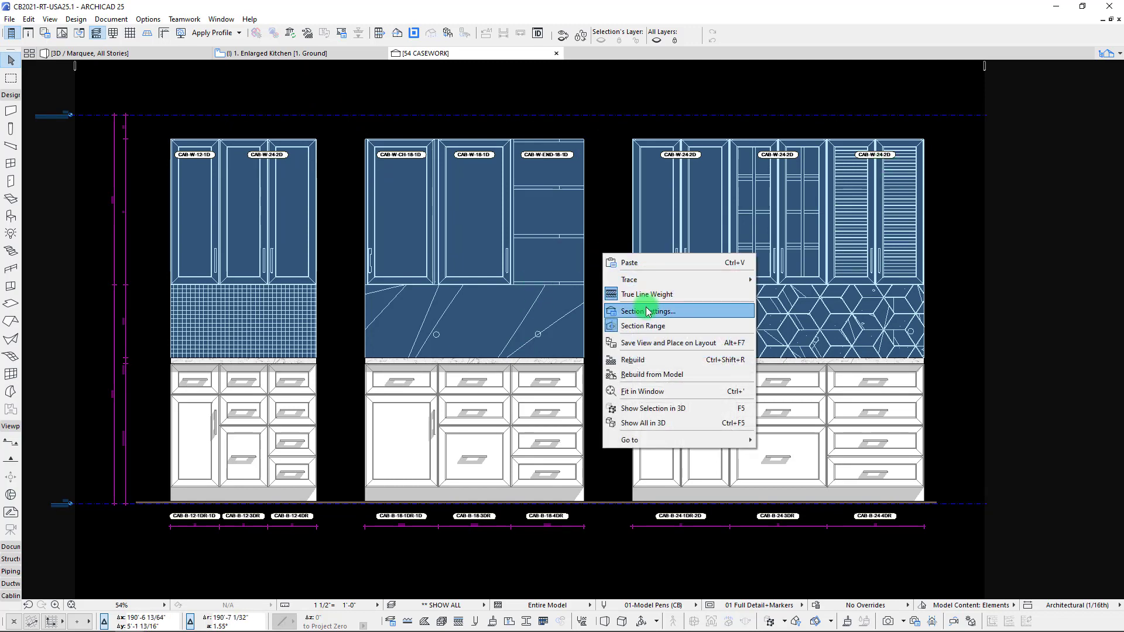
click(679, 321)
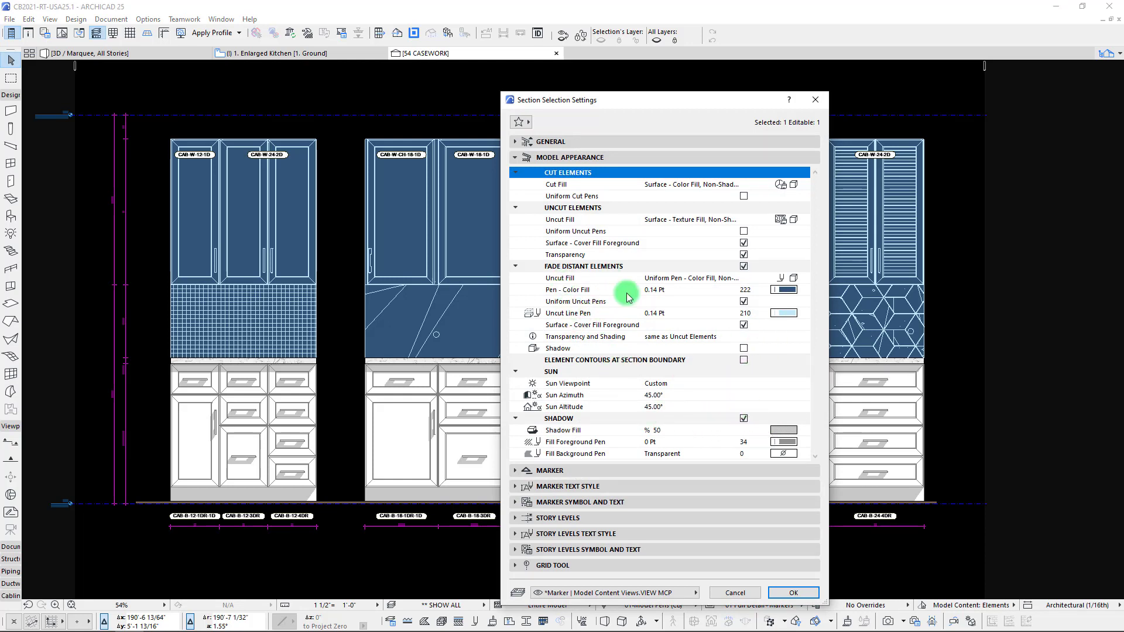
click(744, 419)
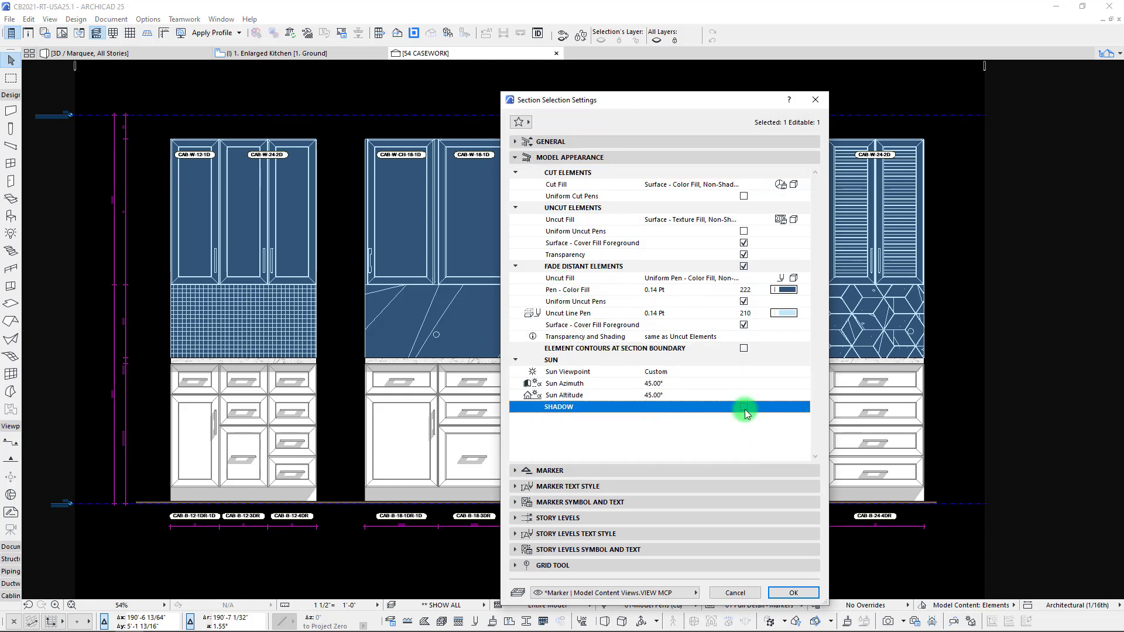
click(743, 408)
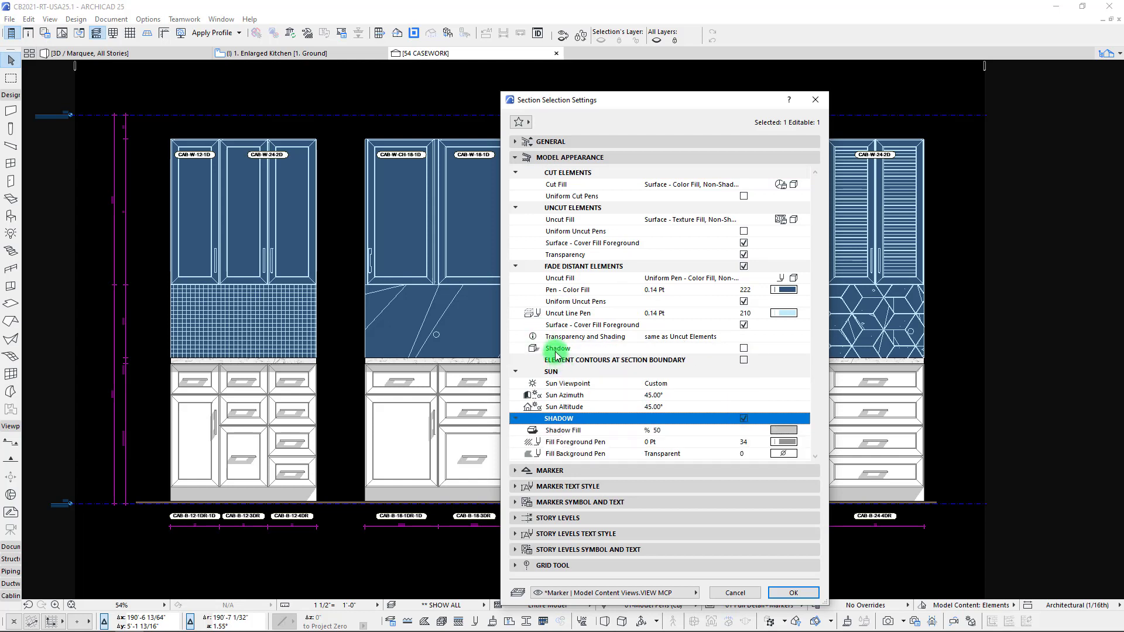
click(532, 349)
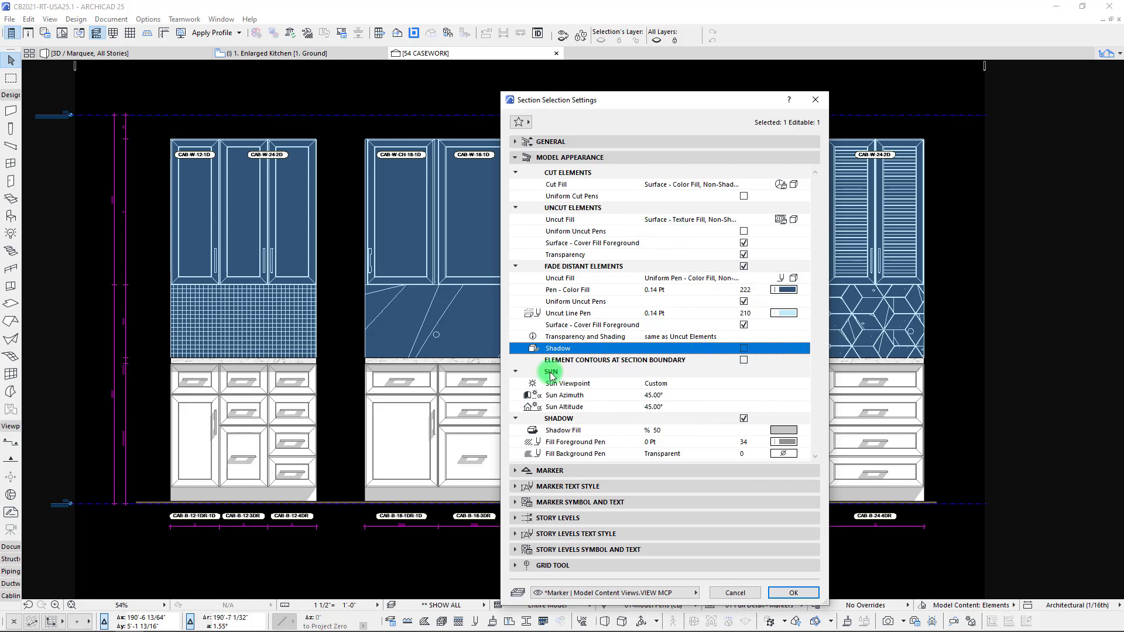
click(744, 418)
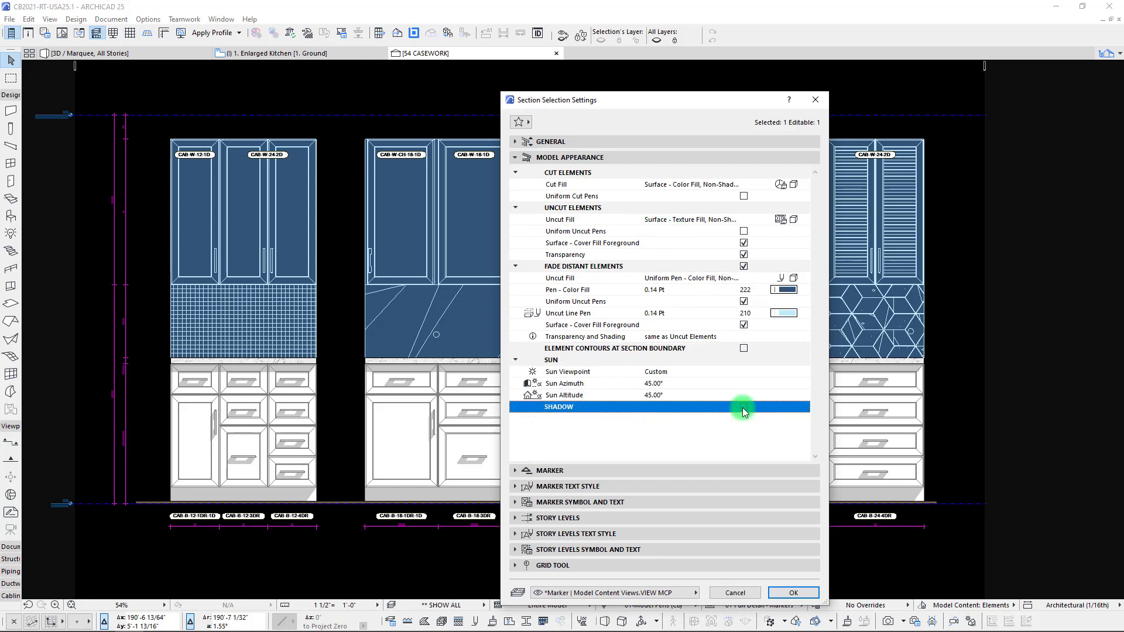
click(743, 406)
click(743, 348)
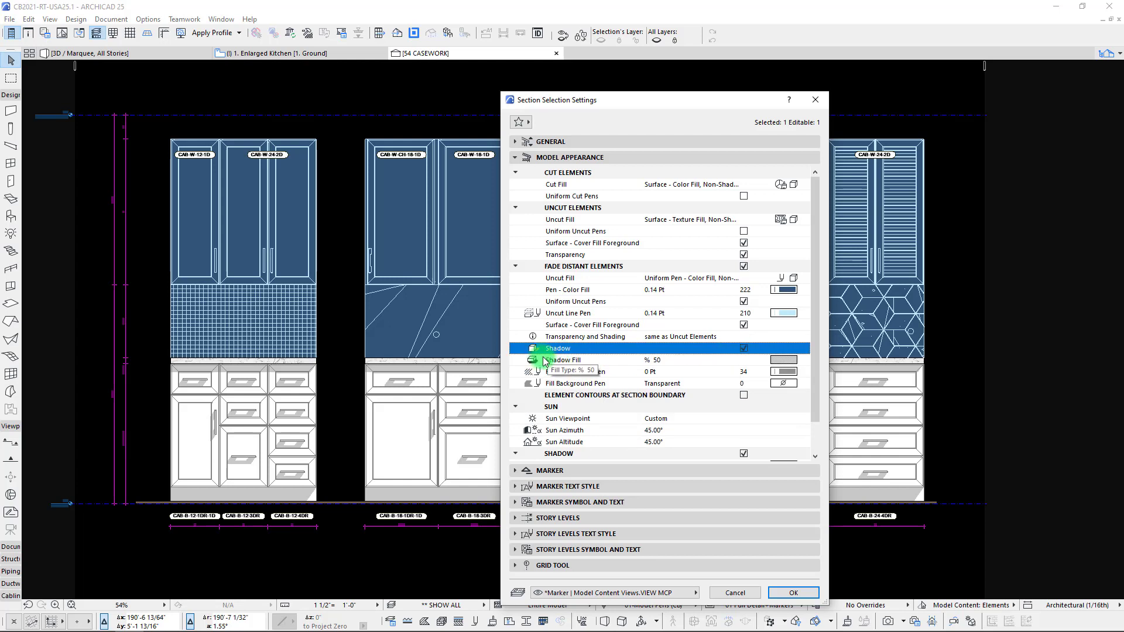
drag(687, 100, 621, 42)
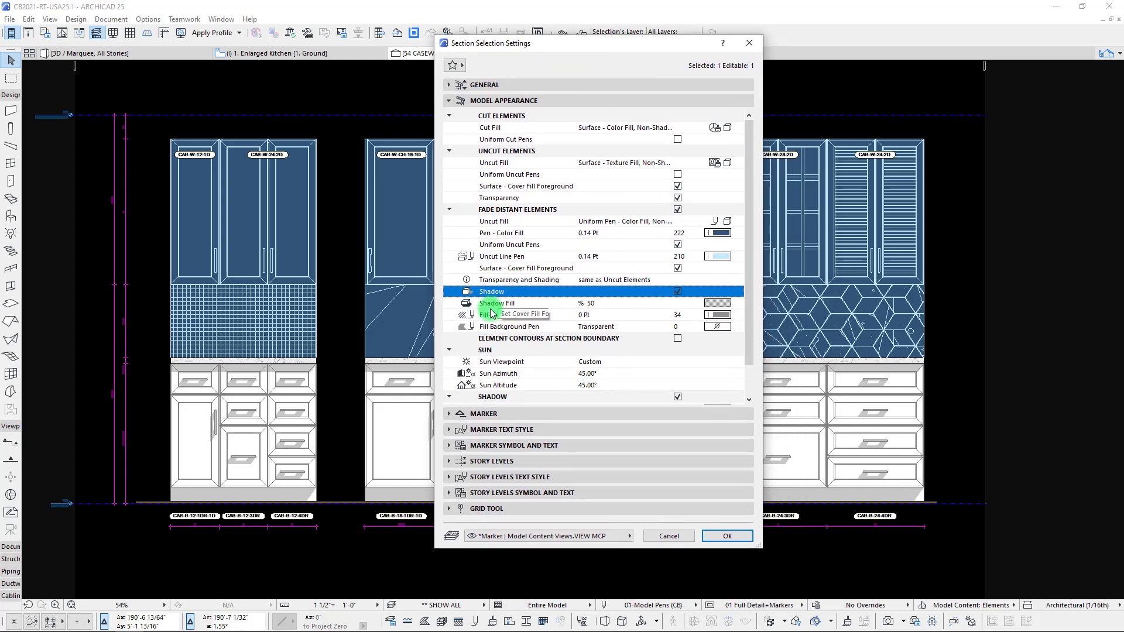
scroll(644, 316, down, 3)
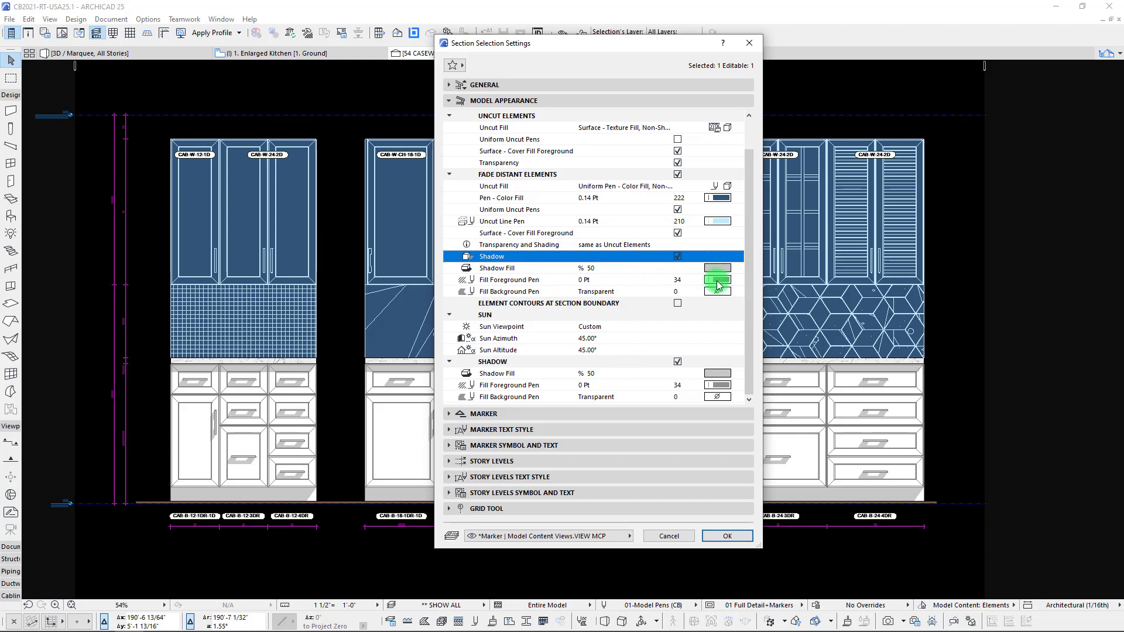
click(715, 532)
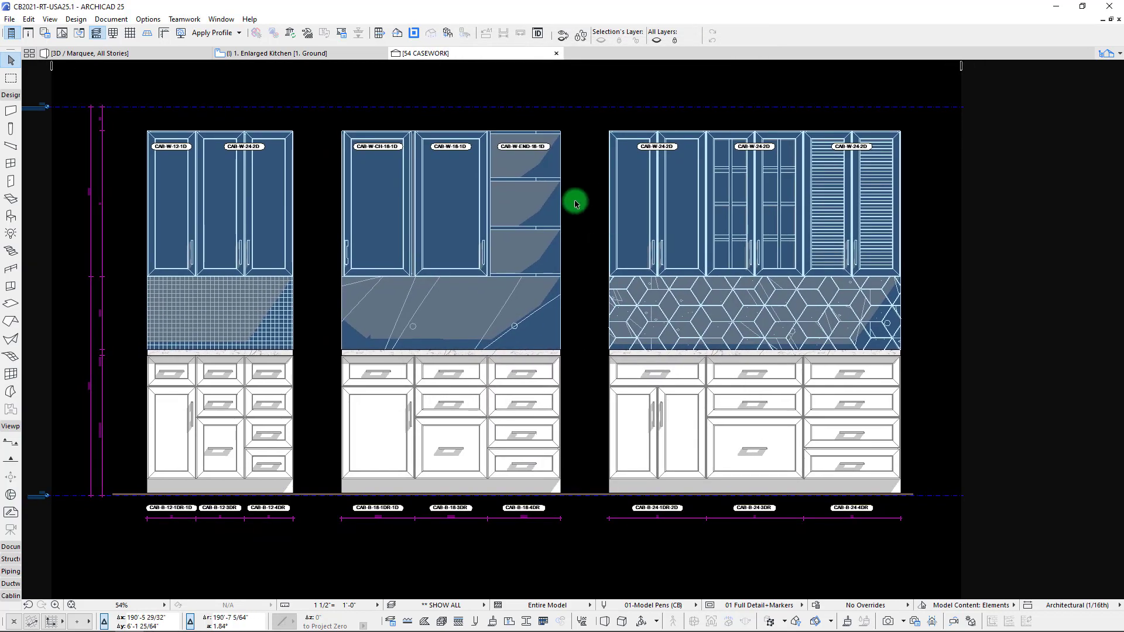
- In the section settings, set the faded distant elements' color fill pen to 22 and turn off their uniform uncut pens
right_click(583, 216)
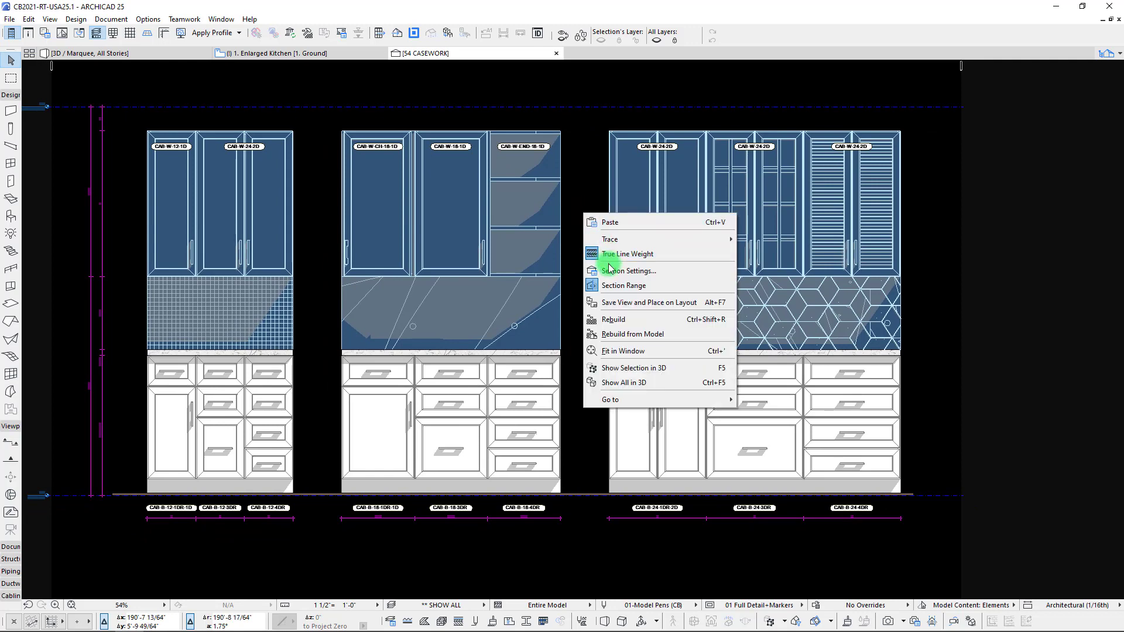
click(630, 273)
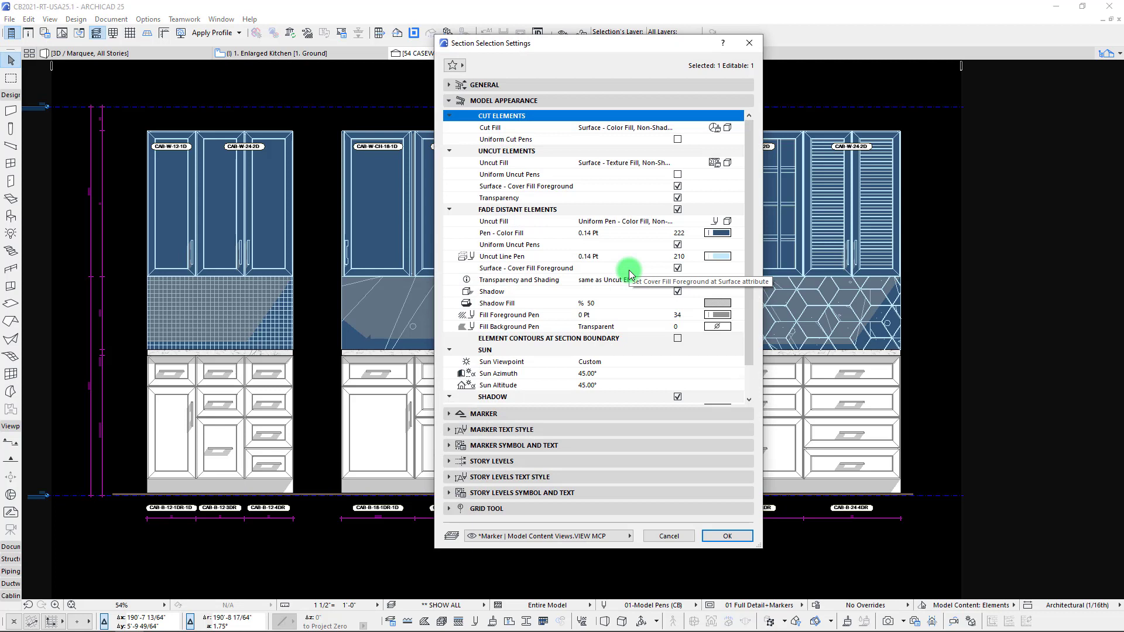
click(732, 222)
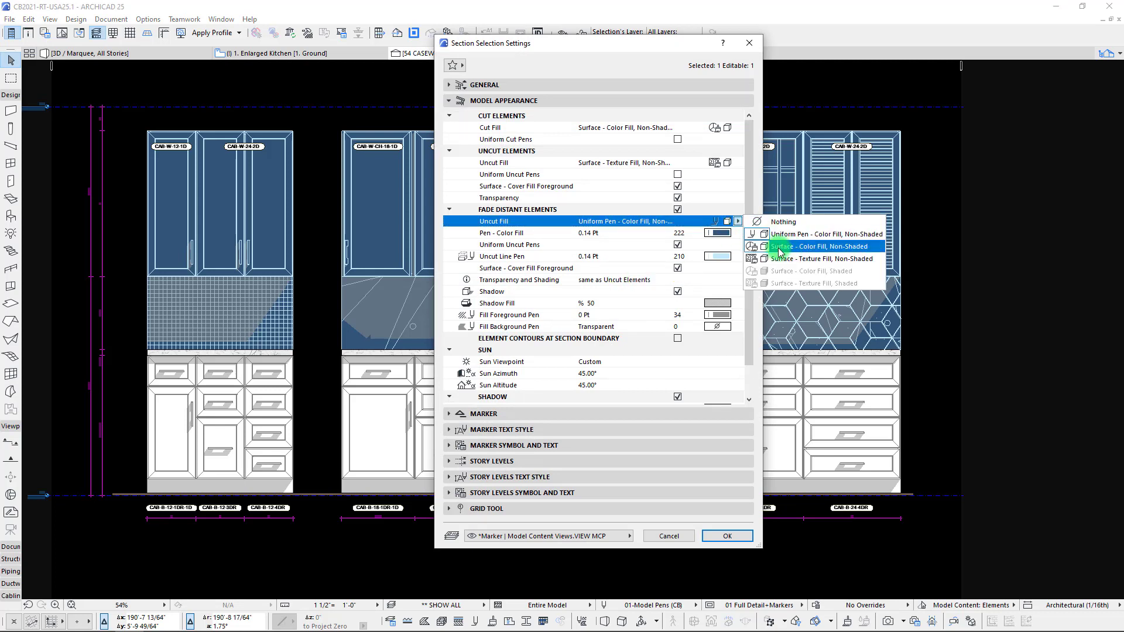
click(727, 231)
click(727, 232)
click(762, 245)
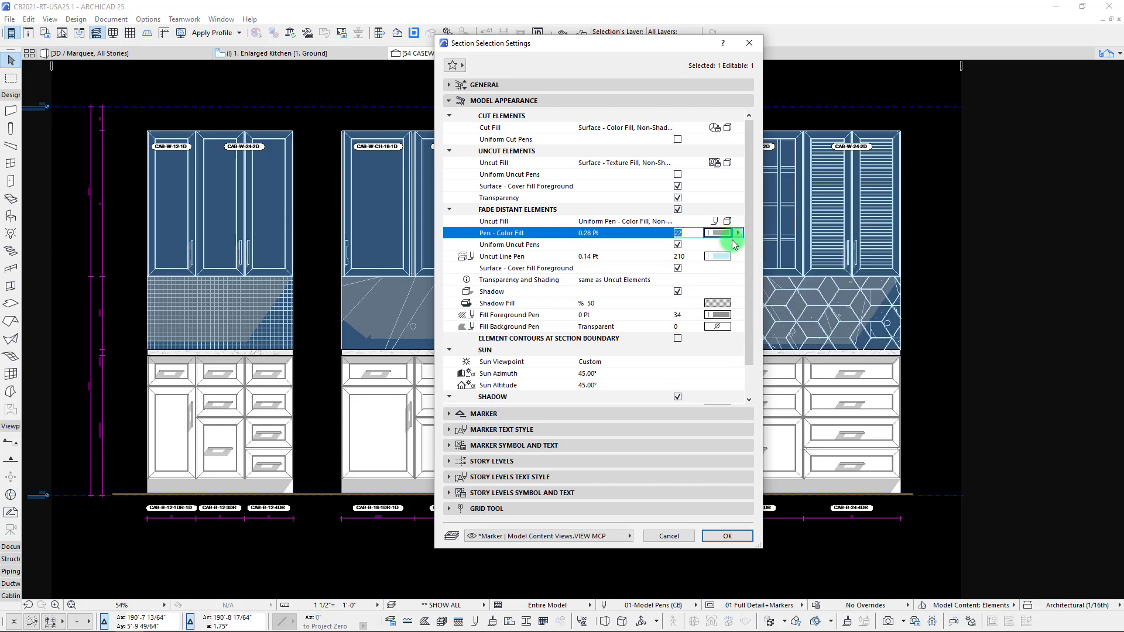
click(679, 246)
- Set the faded distant elements' uncut fill to Surface - Texture Fill, Non-Shaded and accept the section settings
click(737, 221)
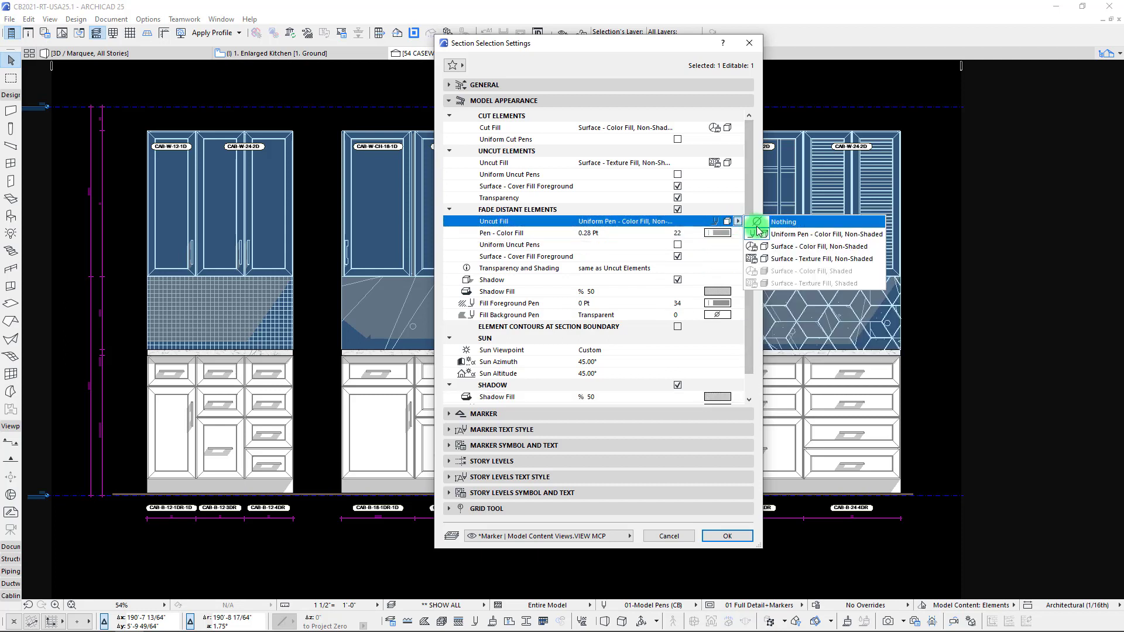
click(785, 260)
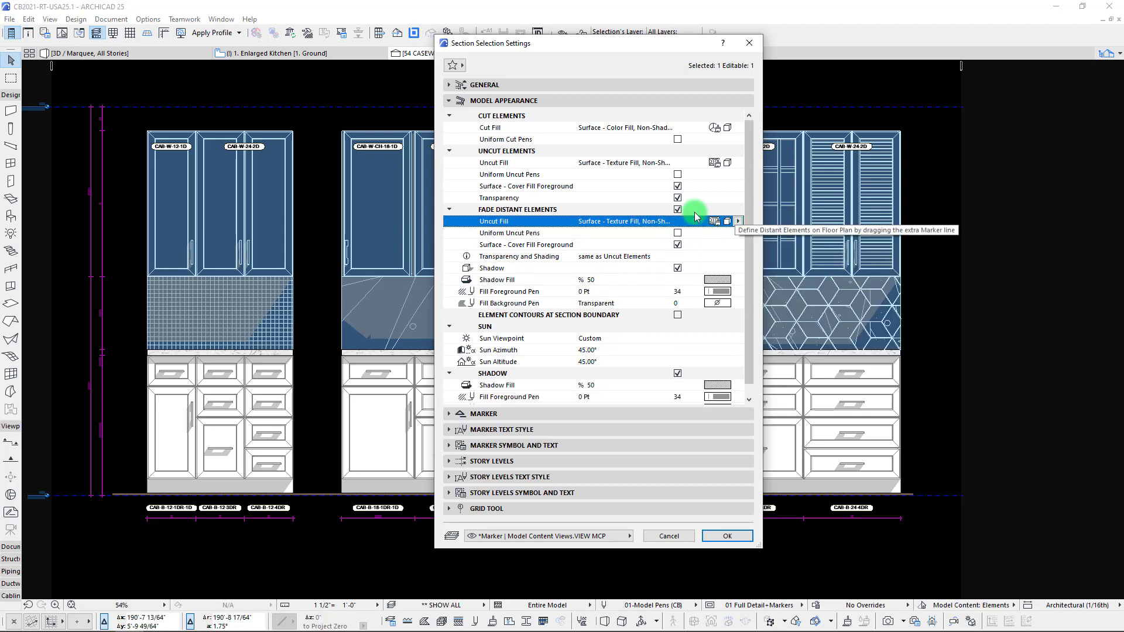
click(738, 222)
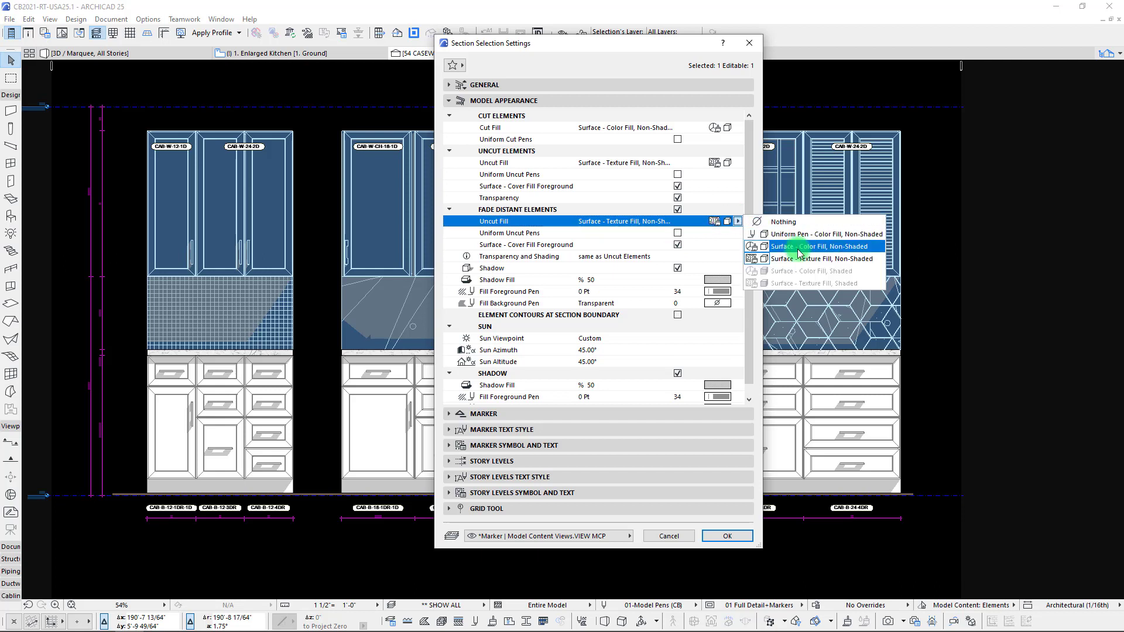
click(826, 260)
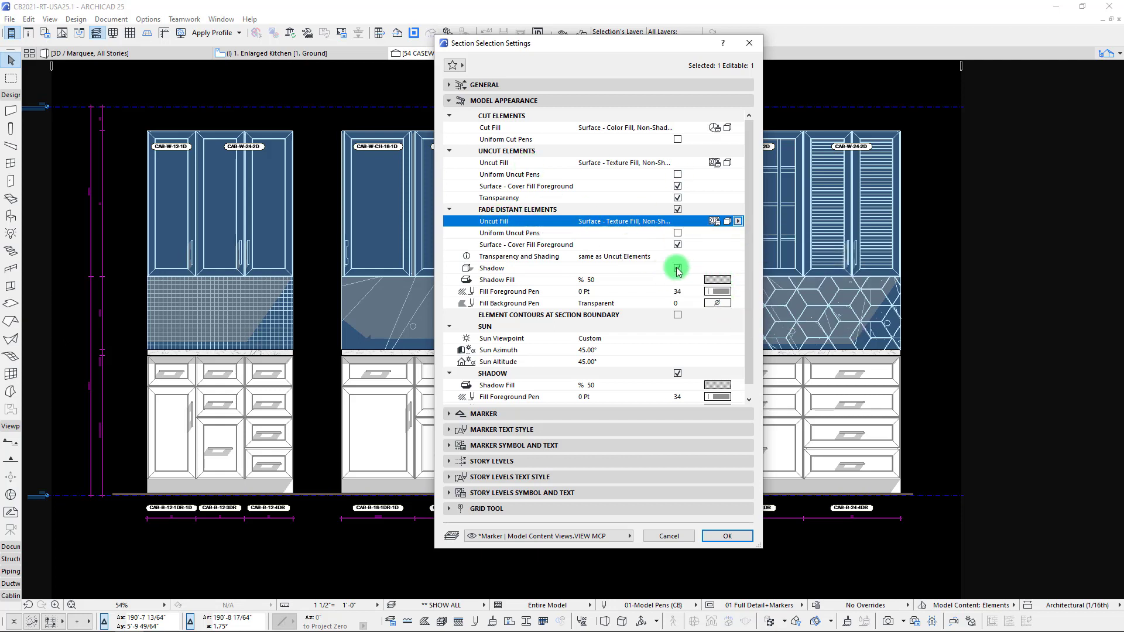
click(727, 537)
click(569, 383)
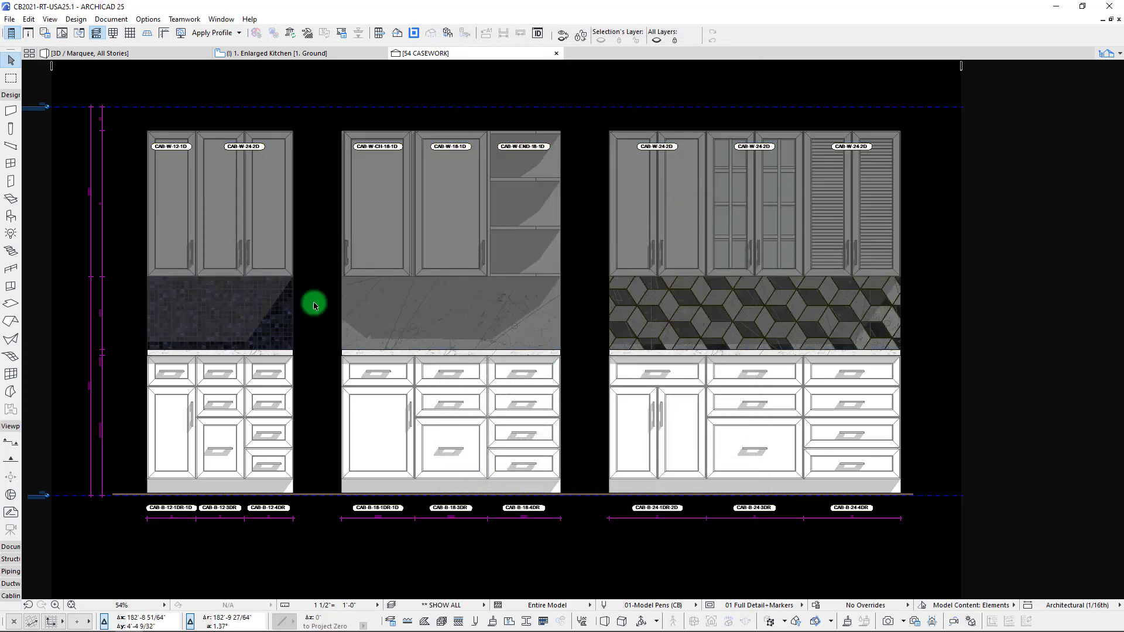
- Set the 2D window background color to the custom light blue (RGB 240, 248, 255) in the grid and background settings
click(113, 33)
click(646, 288)
click(442, 284)
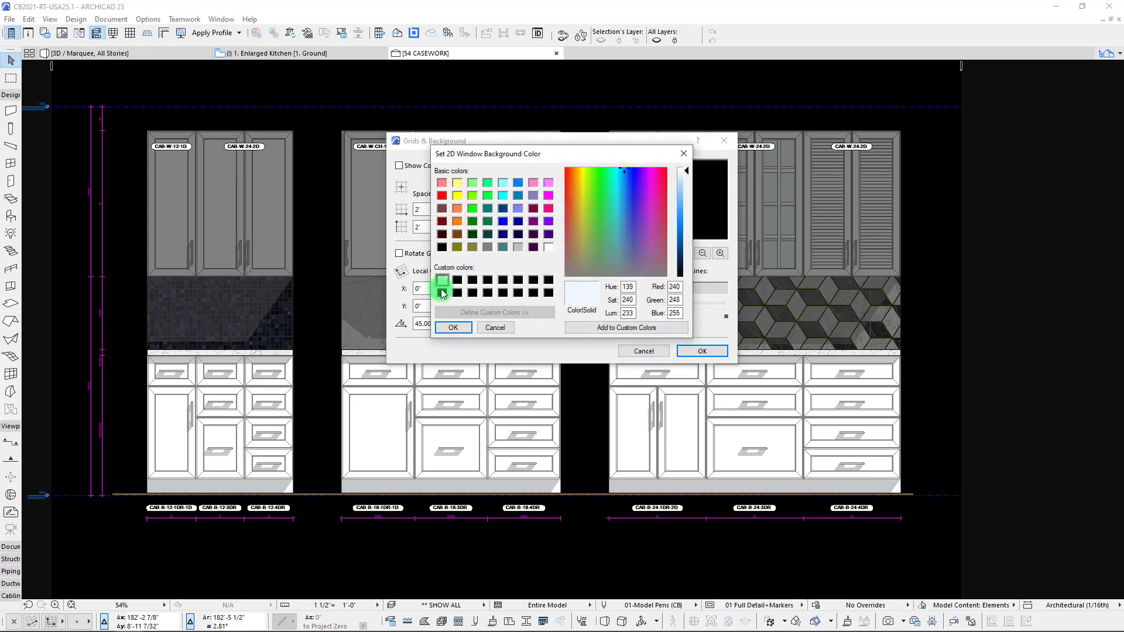
click(453, 327)
click(702, 350)
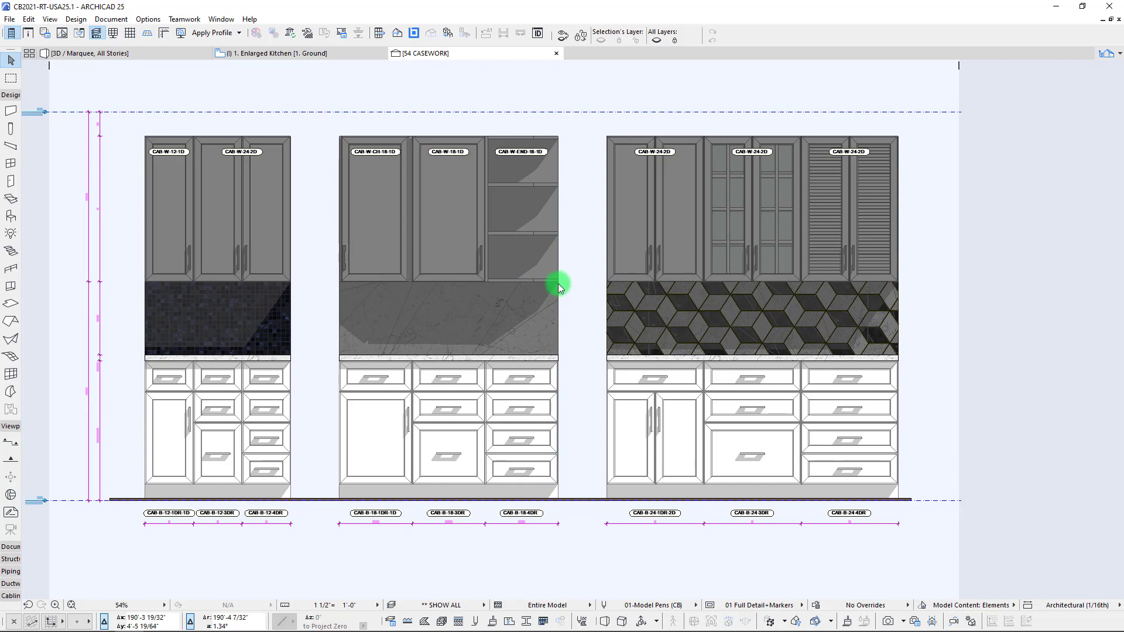
- In the section settings, set the uncut fill of both the uncut and faded distant elements to Surface - Texture Fill, Shaded
middle_drag(579, 288, 581, 319)
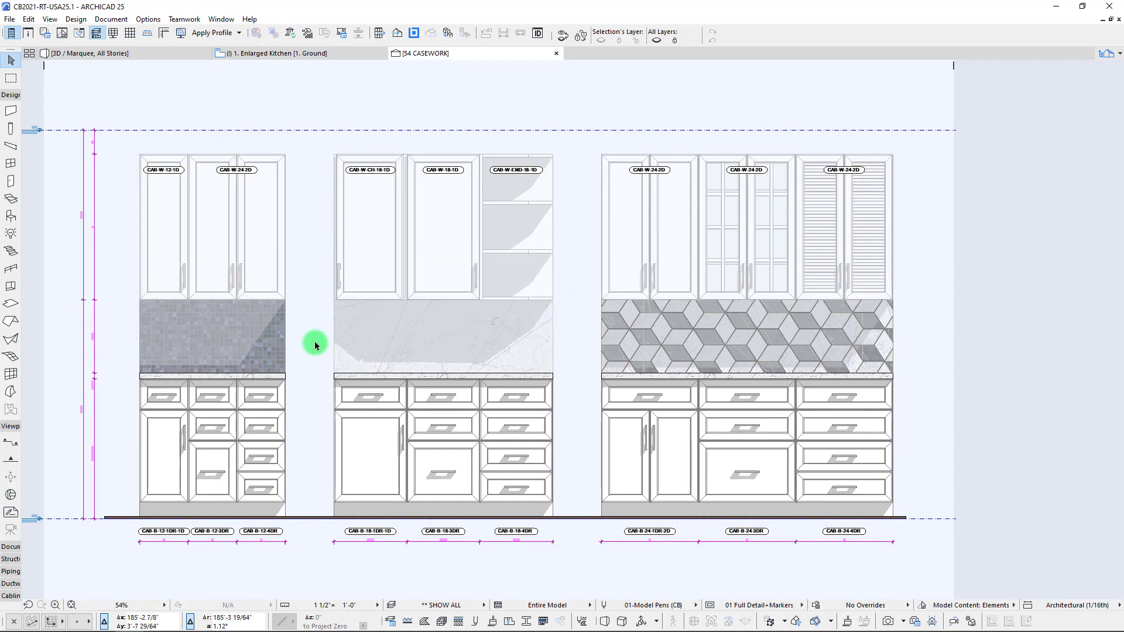
mouse_move(370, 335)
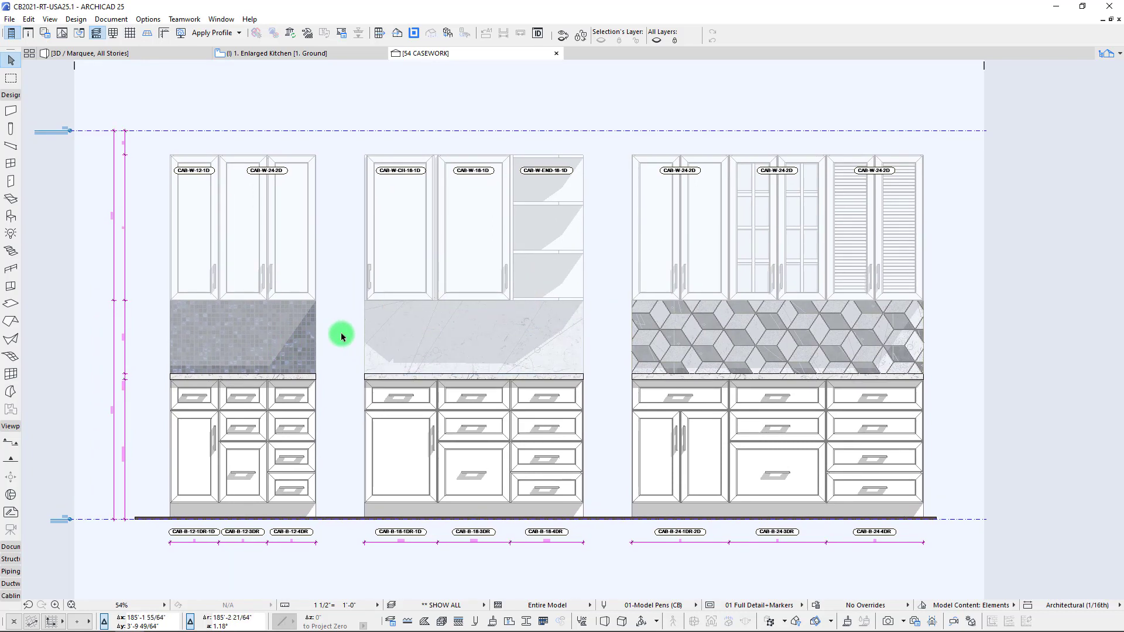
right_click(595, 282)
click(678, 336)
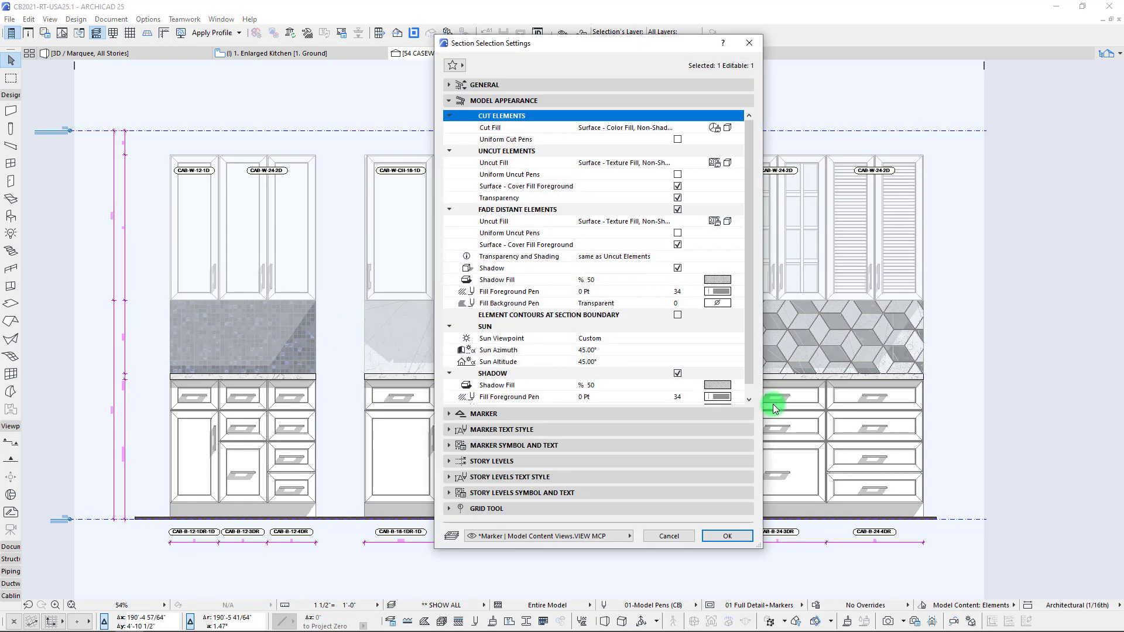
scroll(710, 359, down, 1)
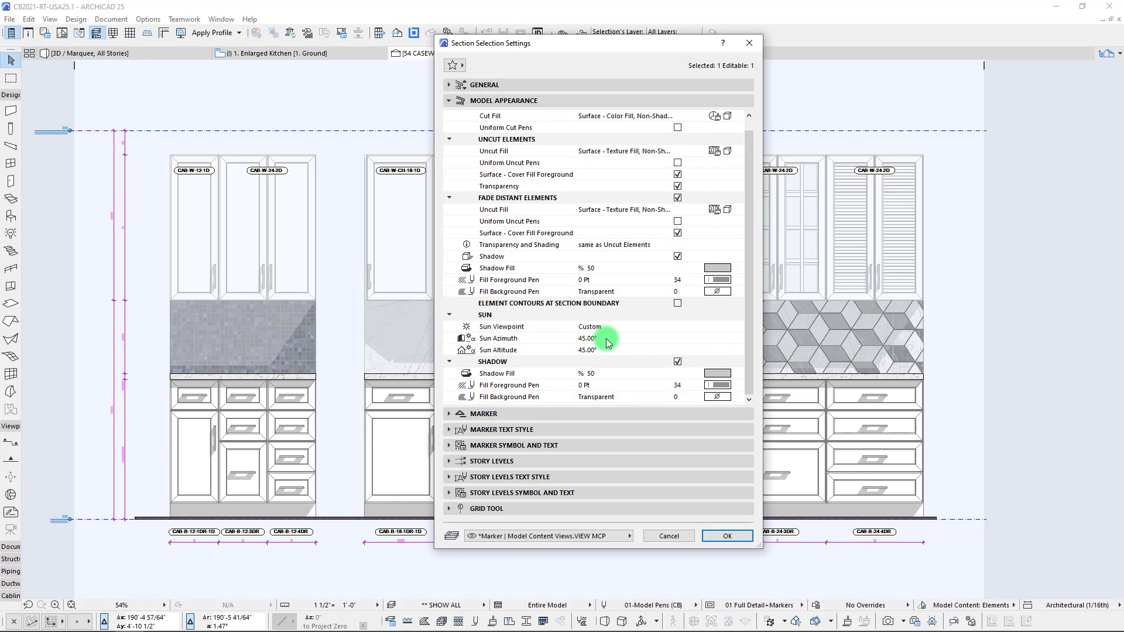
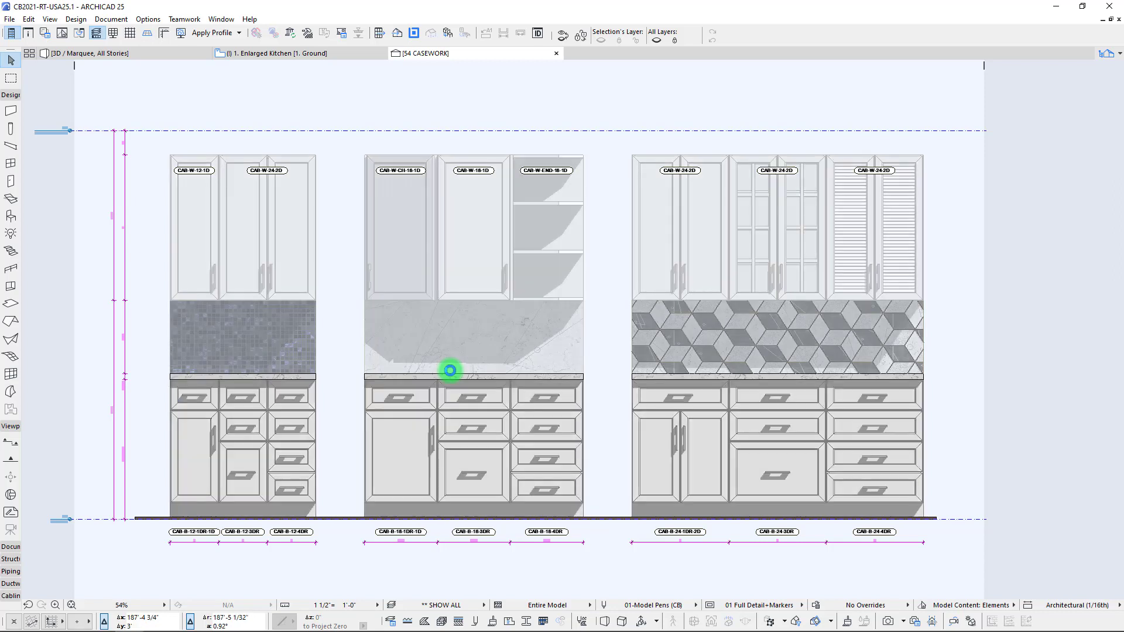
mouse_move(449, 370)
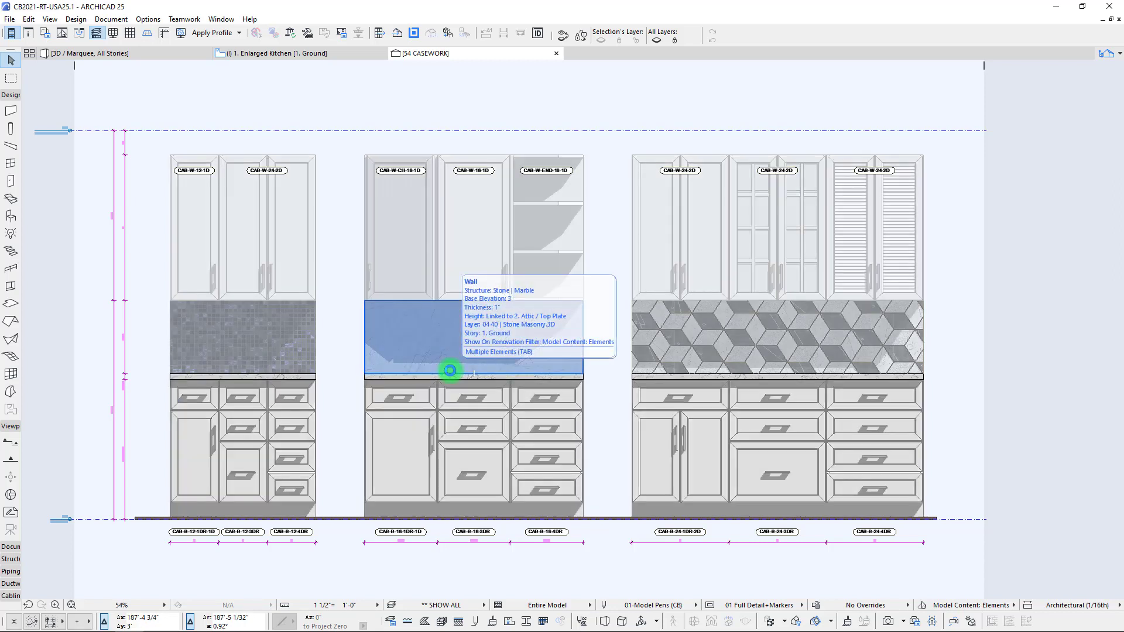
- Select the two wall and three base cabinets of the 12-inch casework group and open their object settings
middle_drag(283, 319, 444, 308)
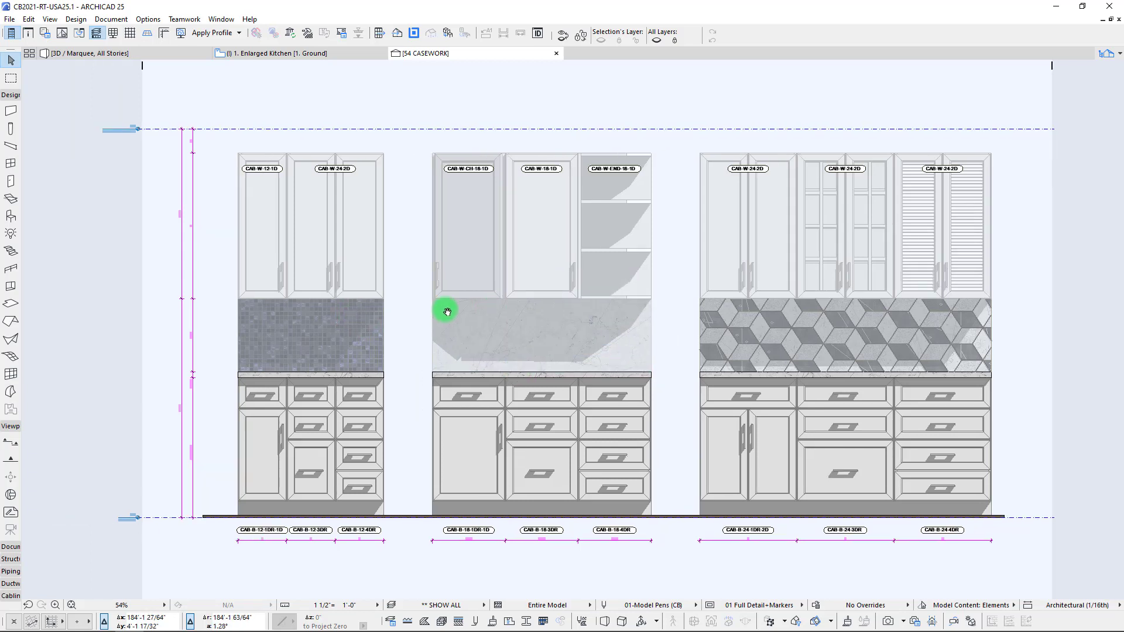
click(377, 259)
shift+click(419, 253)
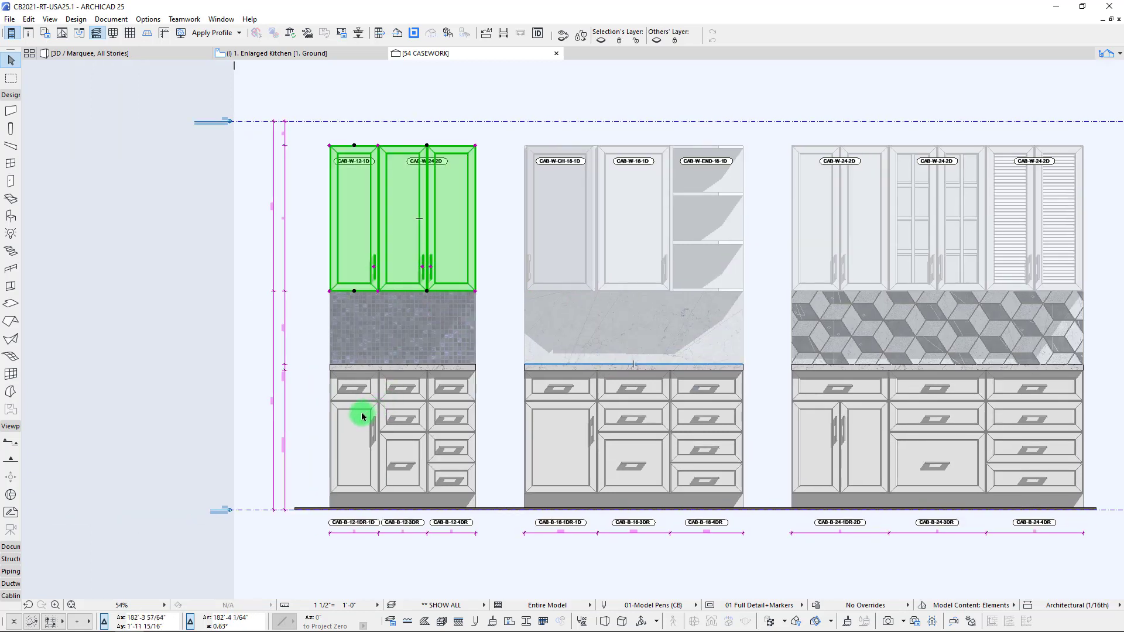
shift+click(363, 416)
shift+click(404, 414)
shift+click(439, 417)
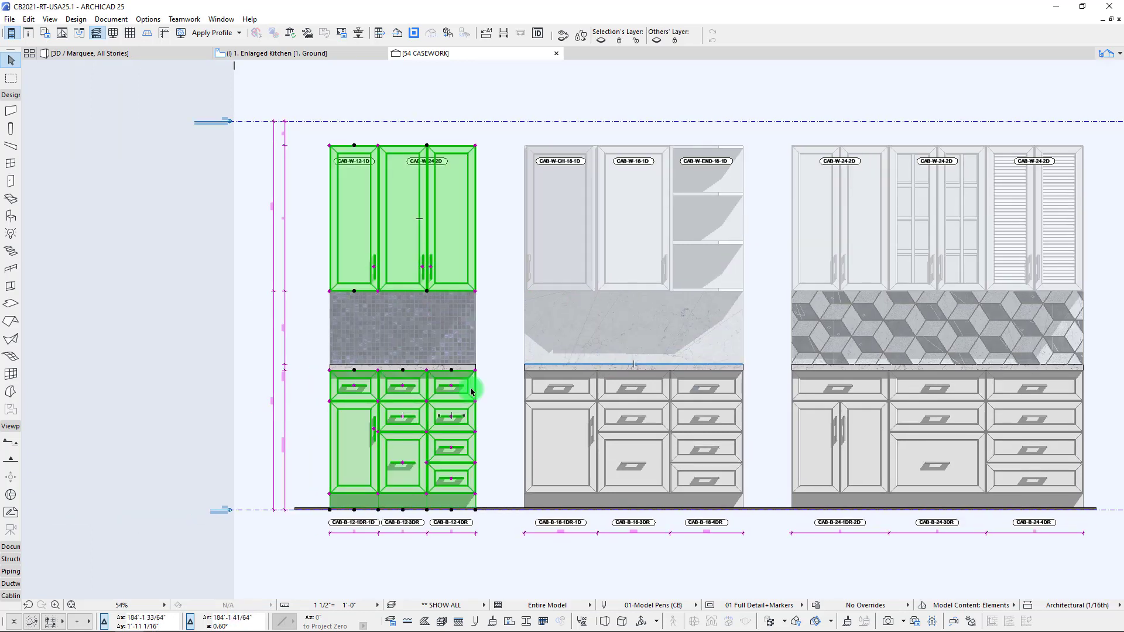
right_click(336, 99)
click(375, 102)
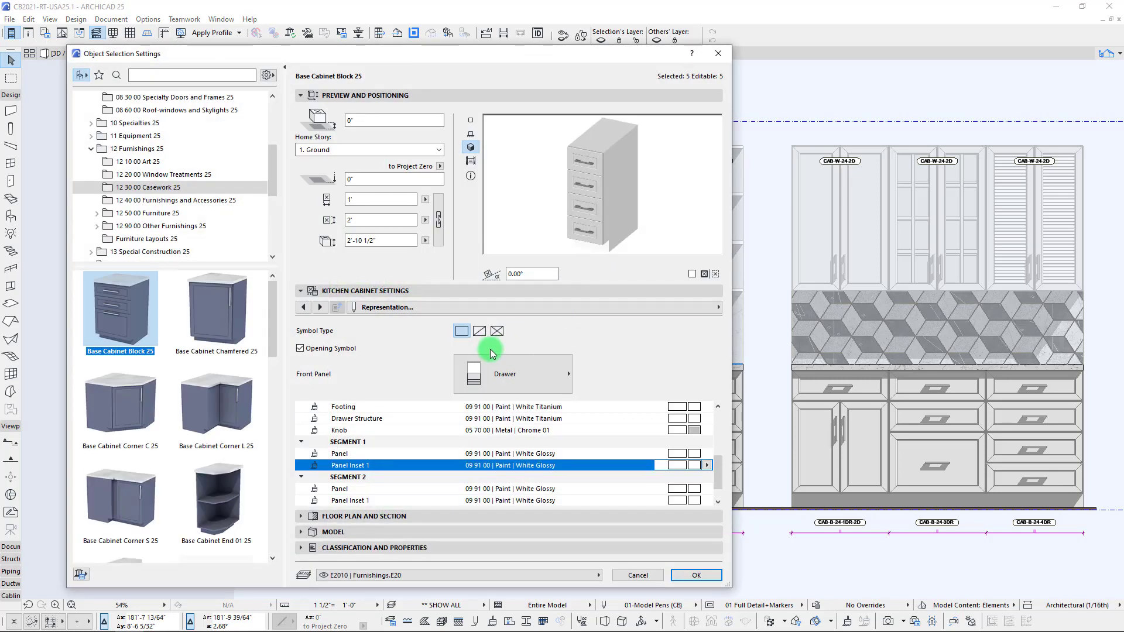
- Set the cabinets' Cabinet, Shelf, Footing and Drawer Structure surfaces to 06 20 00 | Wood | Sapele
scroll(647, 463, up, 1)
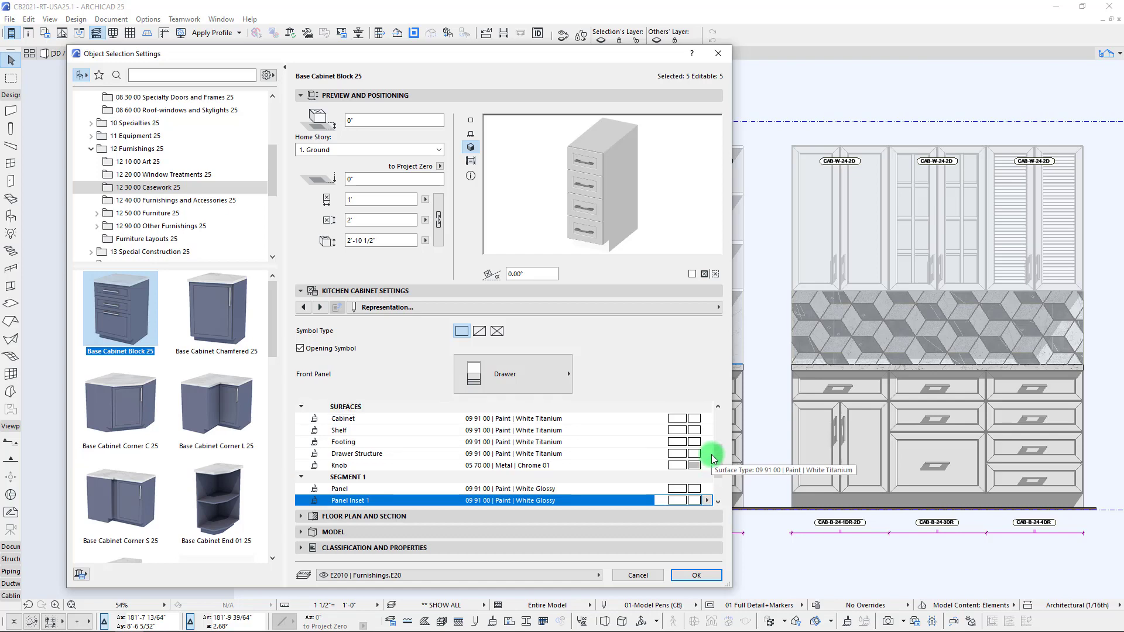
click(702, 428)
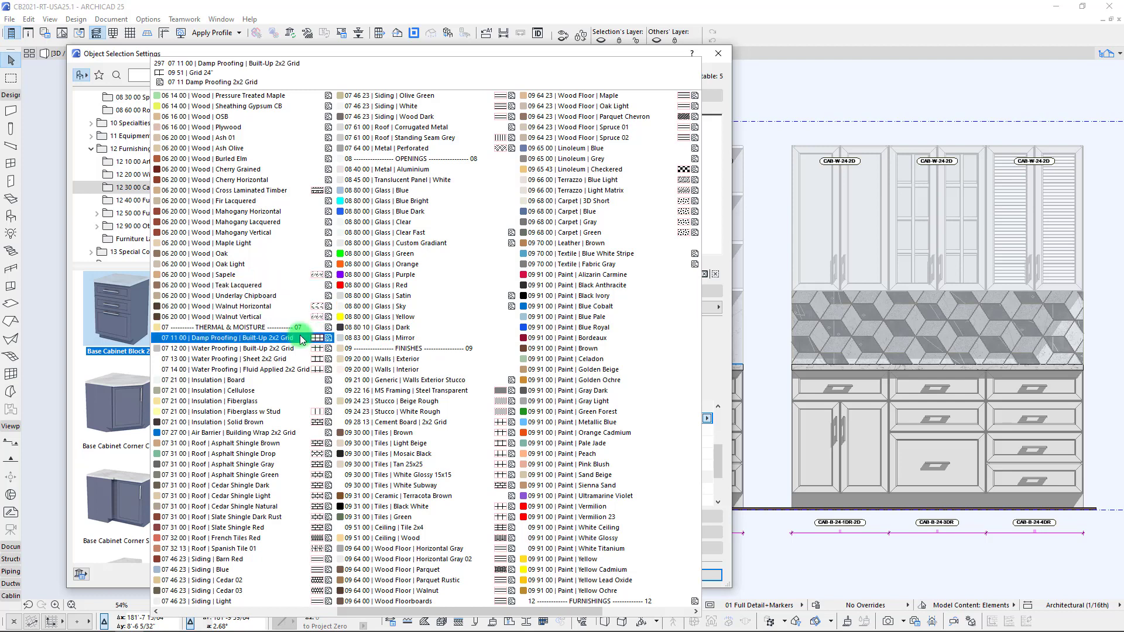
click(286, 295)
click(705, 428)
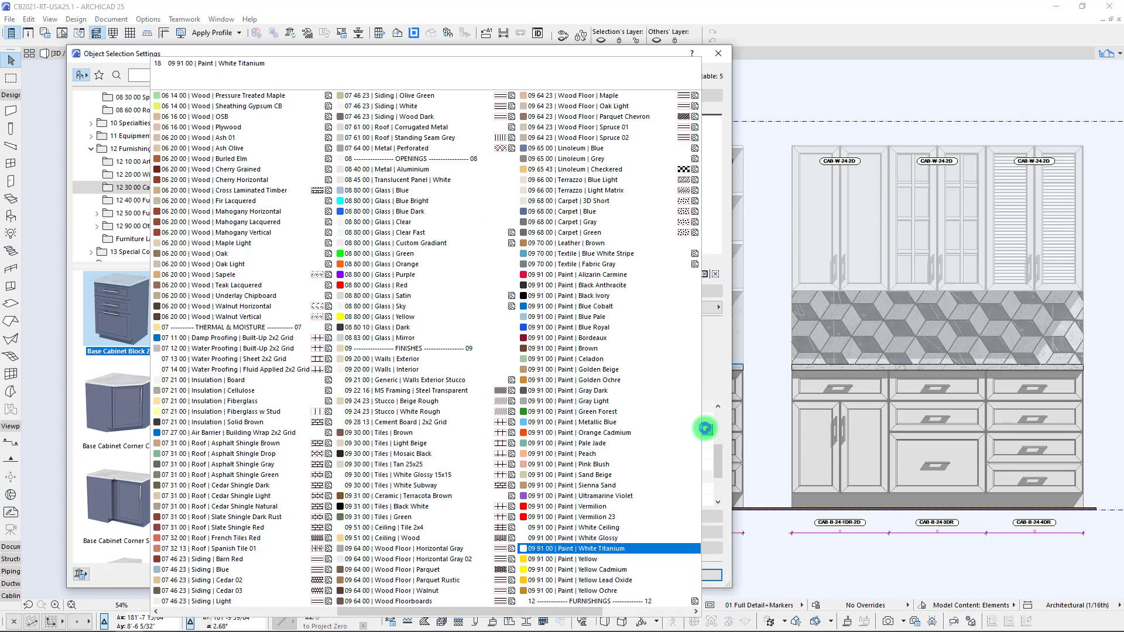
click(273, 274)
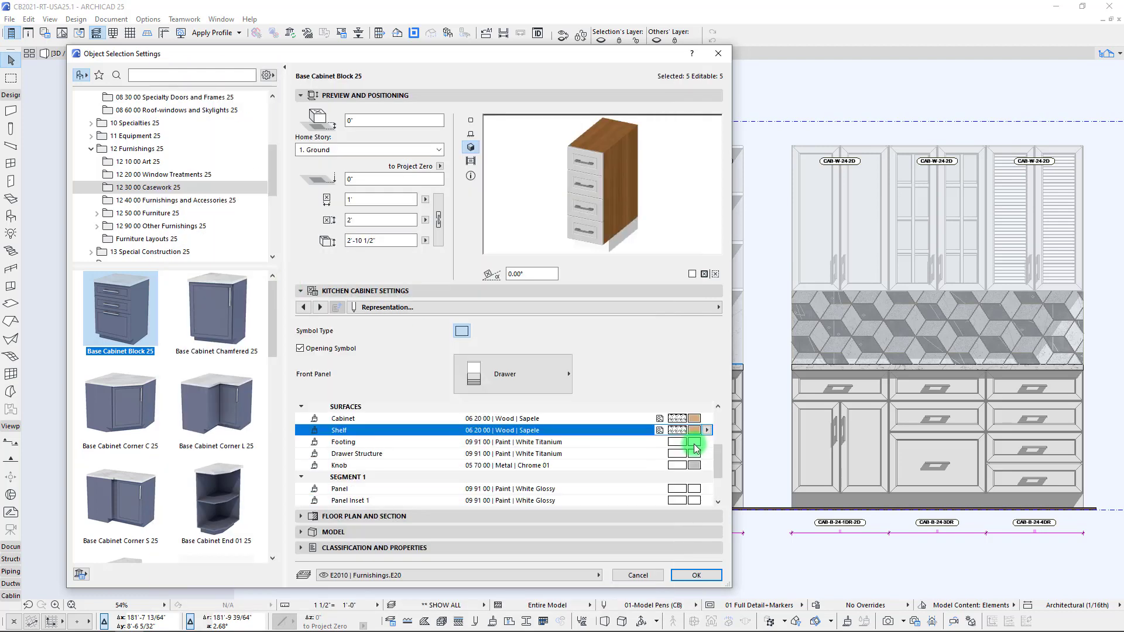
click(705, 443)
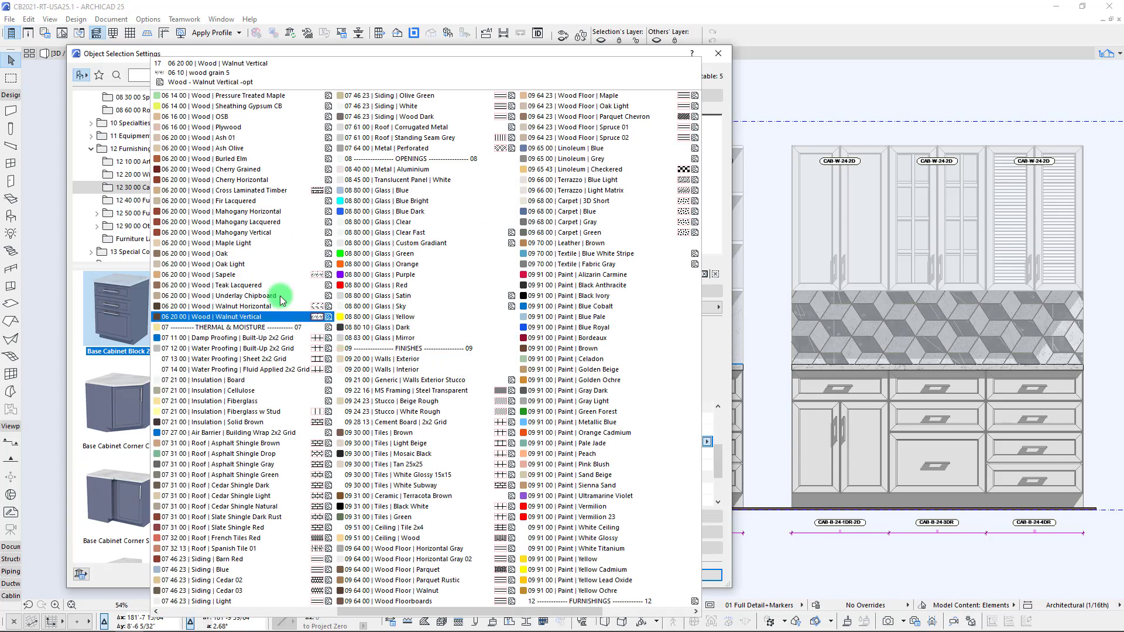
click(271, 296)
click(703, 456)
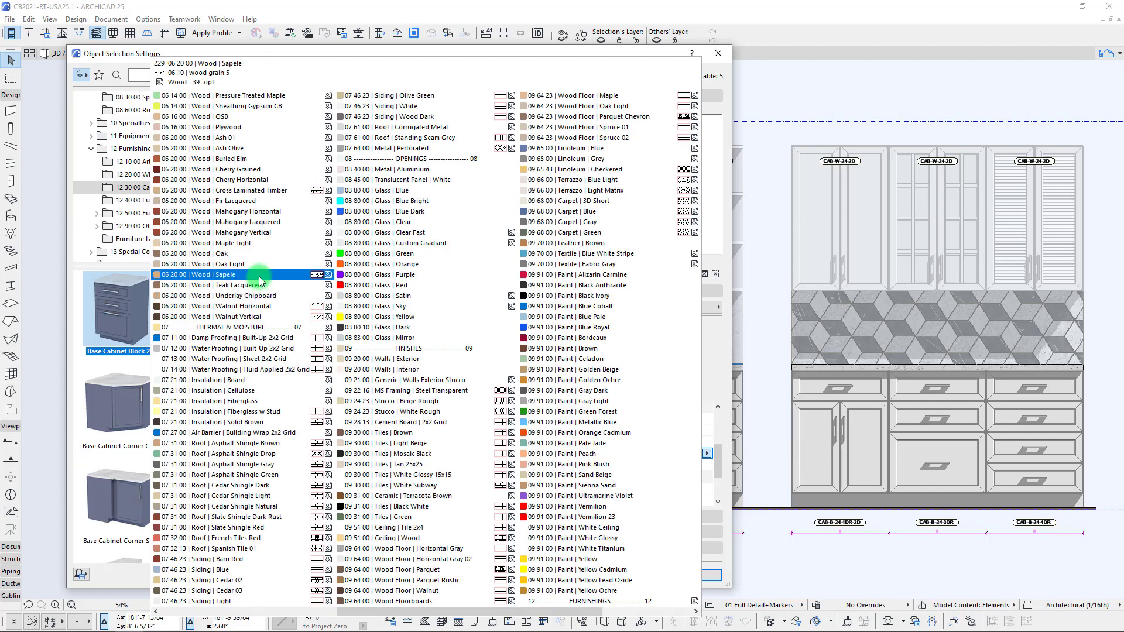
click(222, 296)
- Expand the surface groups for segments 3 and 4, review the cabinet surfaces, and accept the object settings
scroll(690, 457, down, 3)
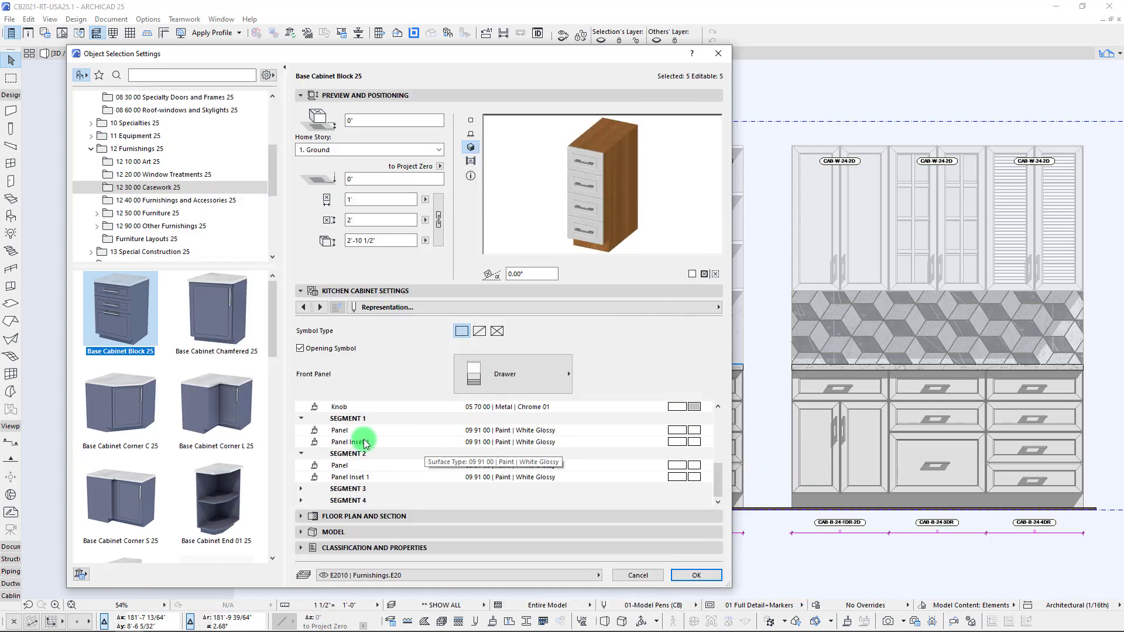
click(302, 490)
click(301, 490)
scroll(512, 492, down, 1)
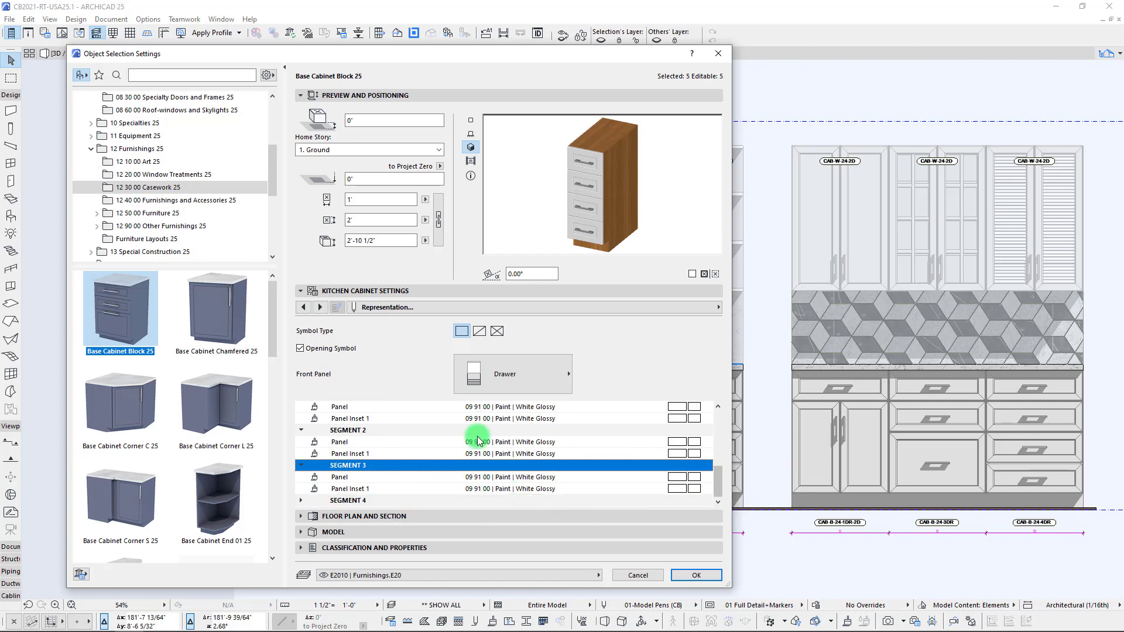
click(310, 501)
scroll(690, 451, down, 1)
scroll(703, 439, up, 2)
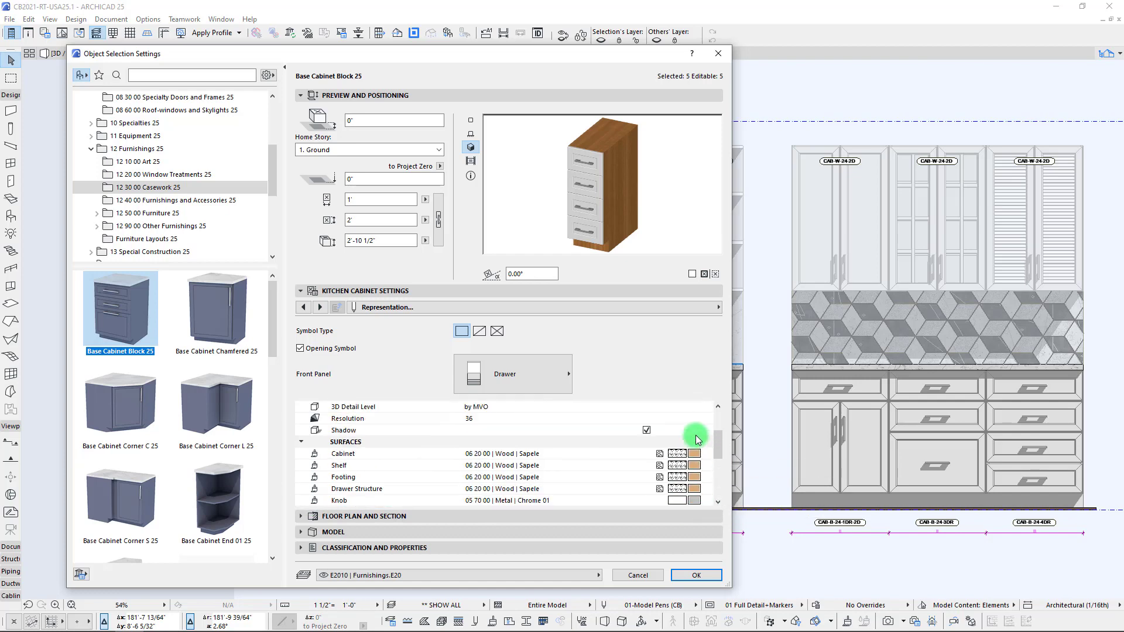
scroll(694, 468, down, 2)
click(698, 576)
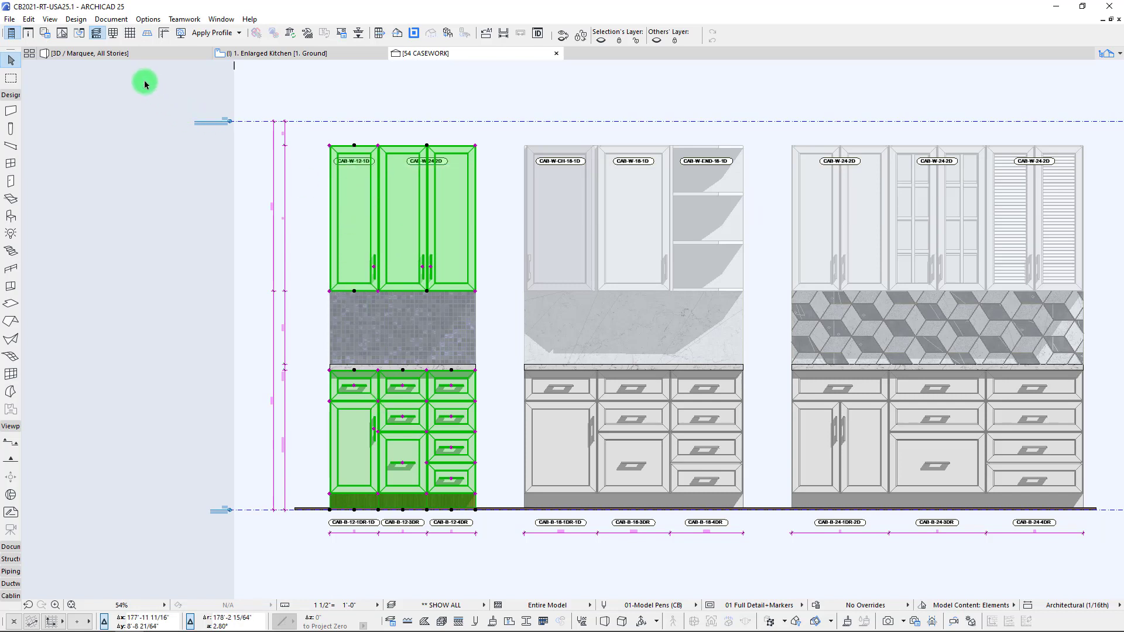
- Reopen the selected cabinets' settings and, in Representation, set segment 1's Panel surface to 06 20 00 | Wood | Sapele
right_click(318, 89)
click(357, 97)
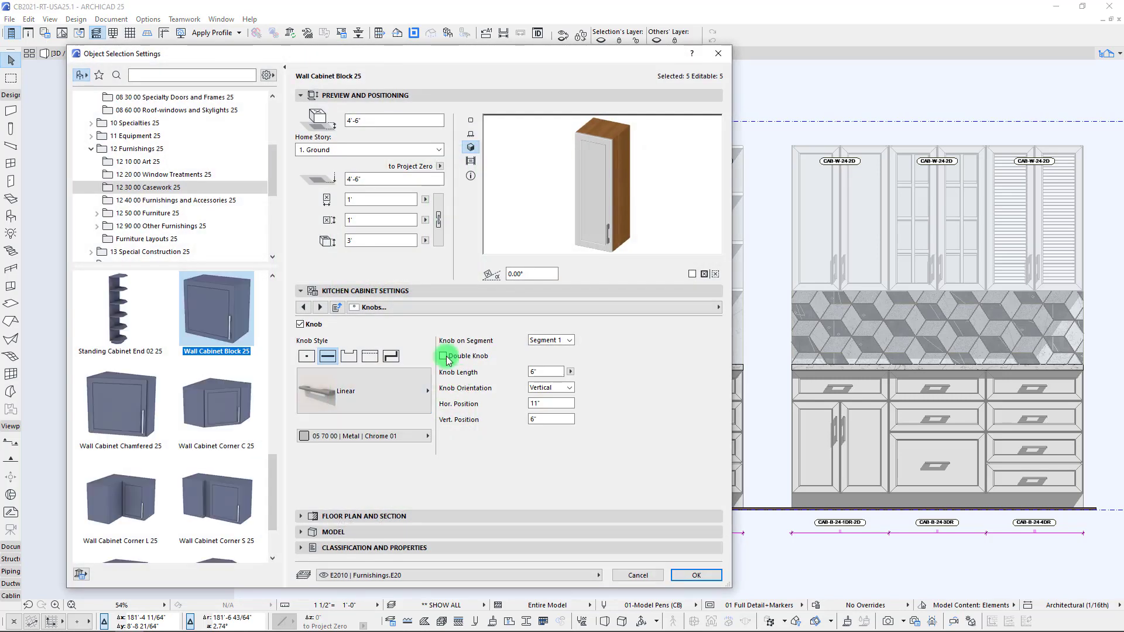
click(361, 307)
key(Down)
key(Down)
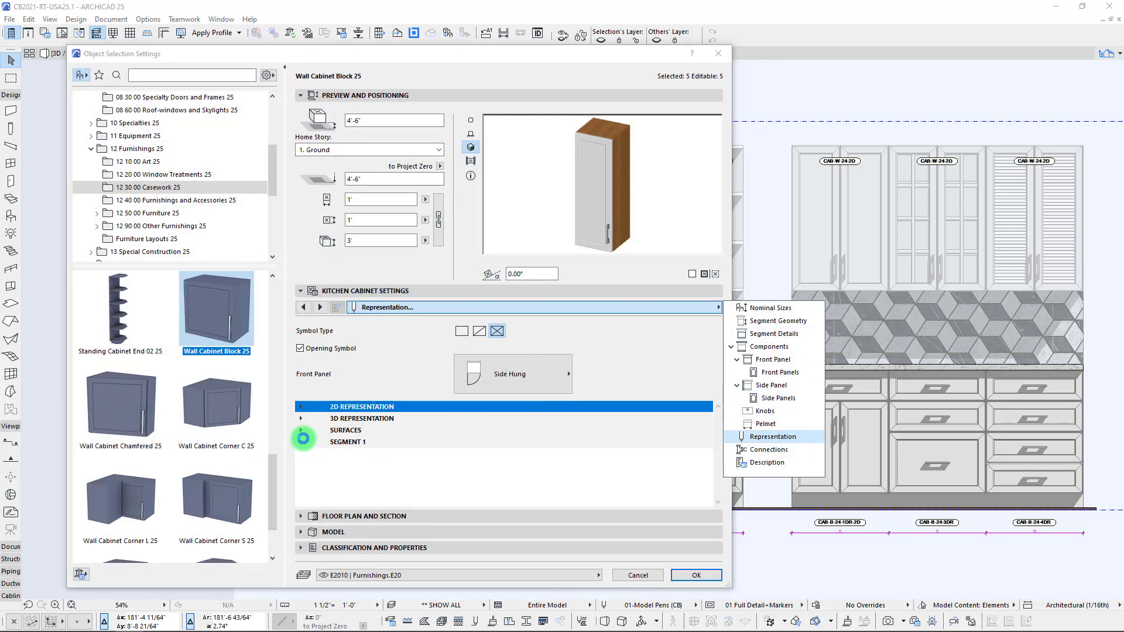
click(304, 438)
click(704, 454)
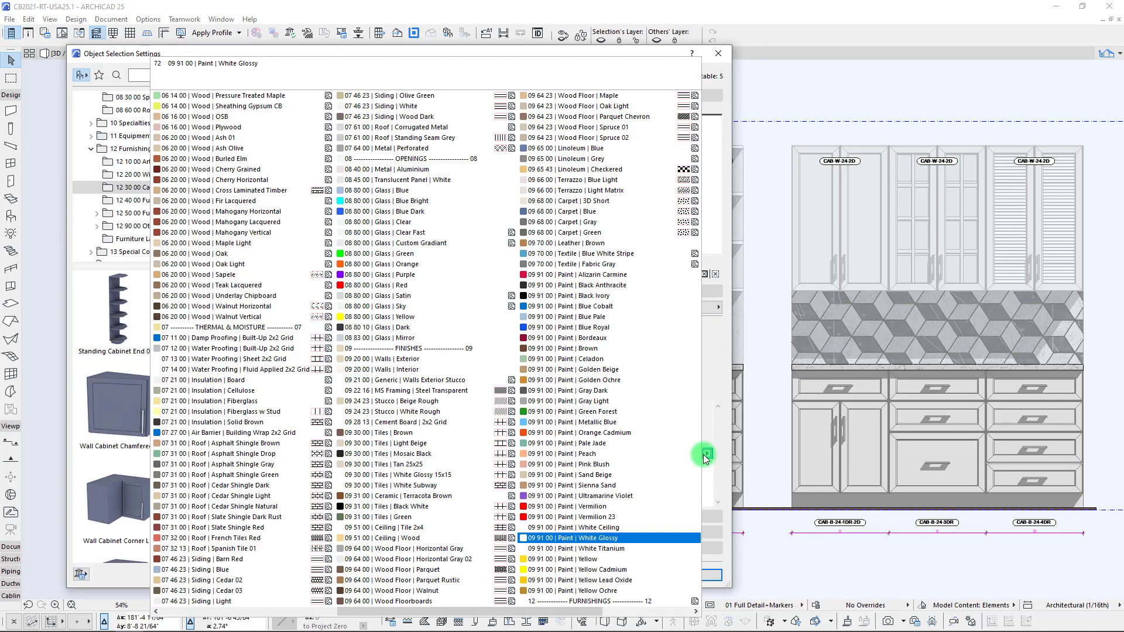
scroll(512, 430, up, 2)
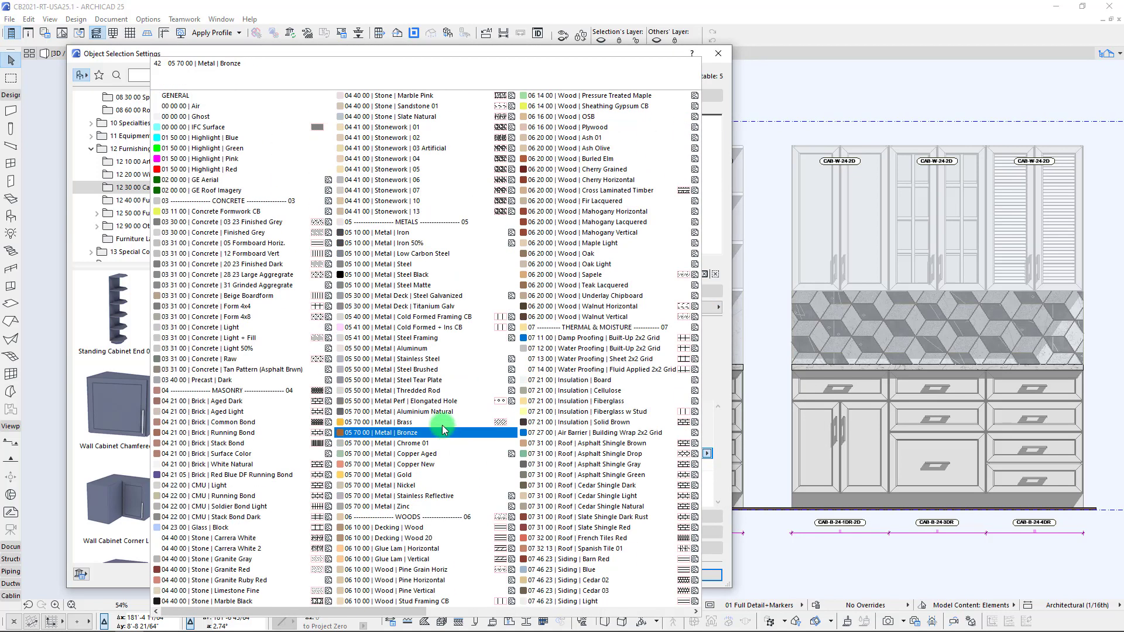
click(547, 275)
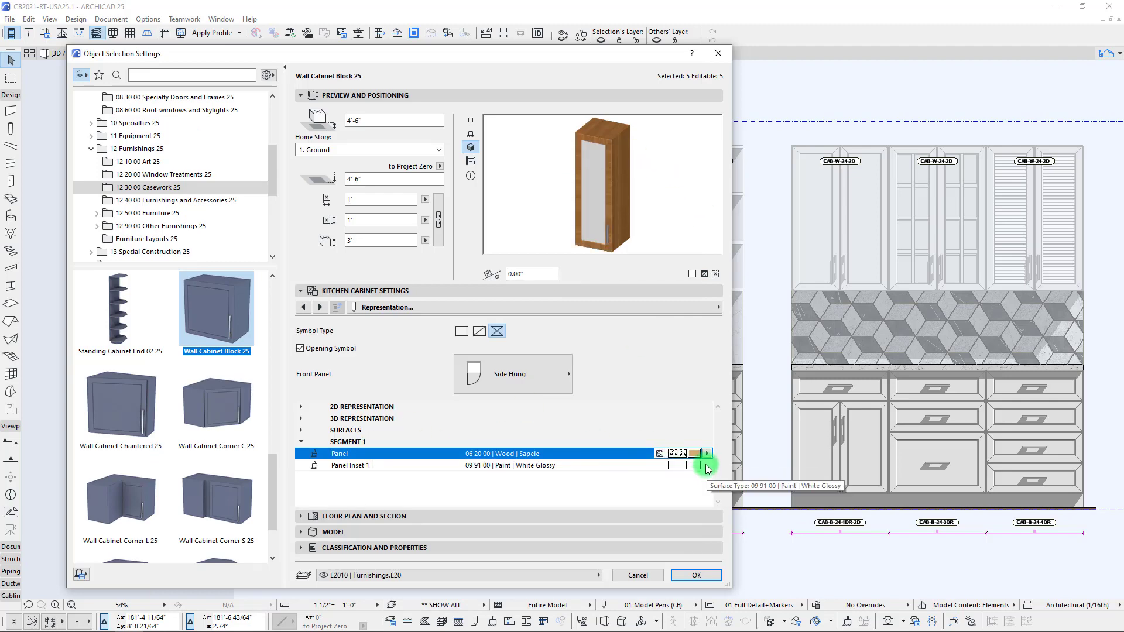
- Set segment 1's Panel Inset 1 surface to 06 20 00 | Wood | Sapele, accept the settings, and clear the selection
click(707, 465)
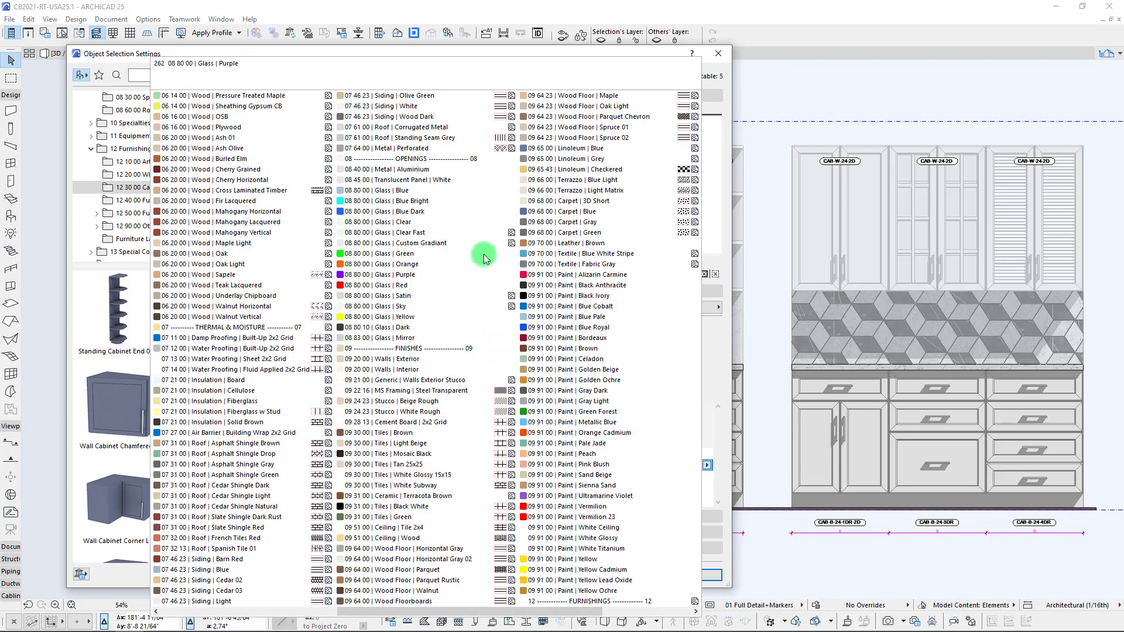
click(287, 274)
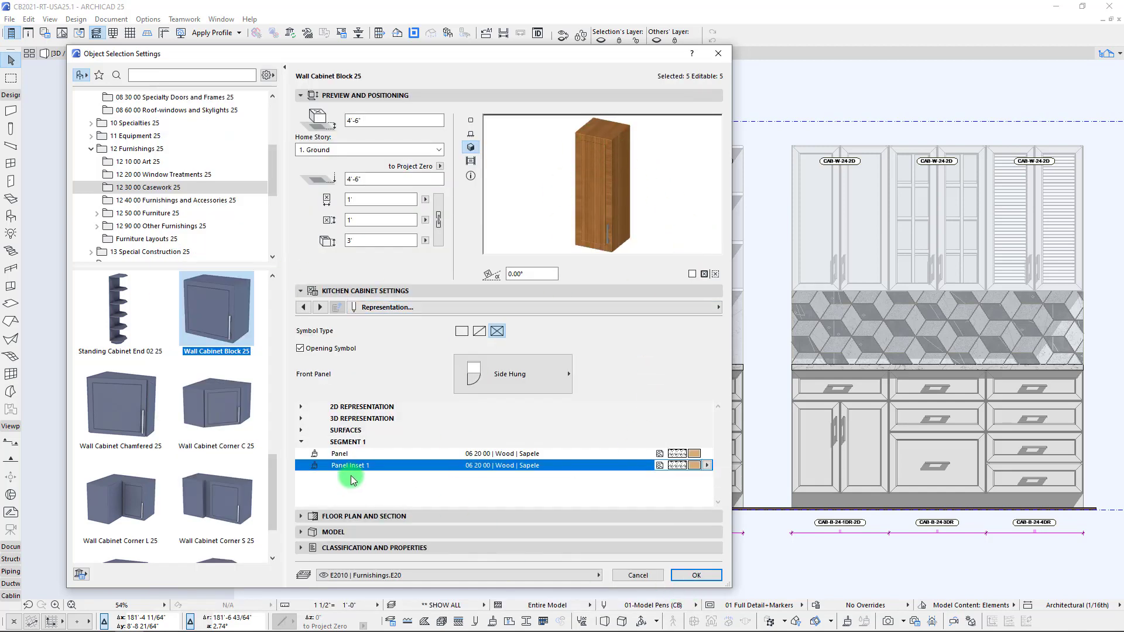
click(300, 430)
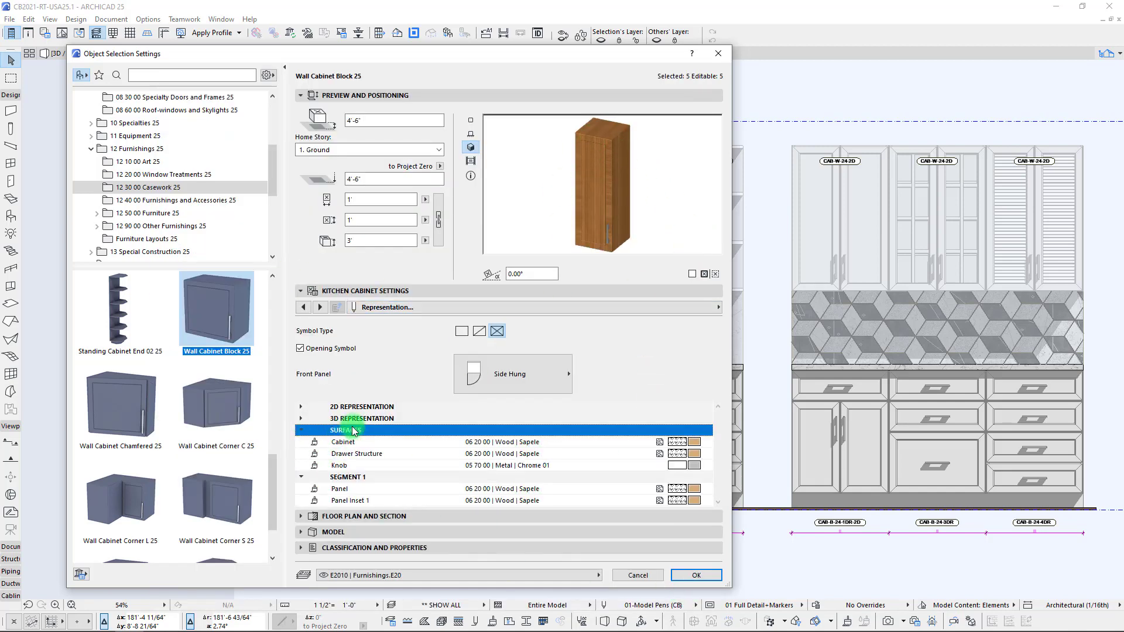
click(683, 573)
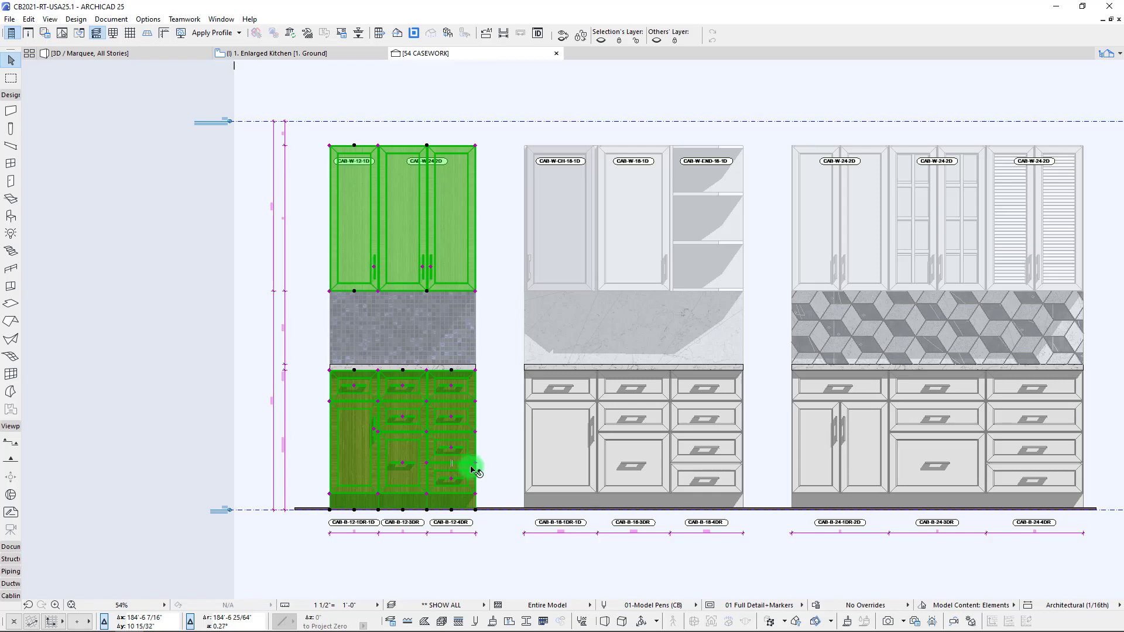
key(Escape)
- Examine the wood grain and shadows on the 12-inch base cabinets, comparing them with the faded wall cabinets
scroll(388, 460, up, 5)
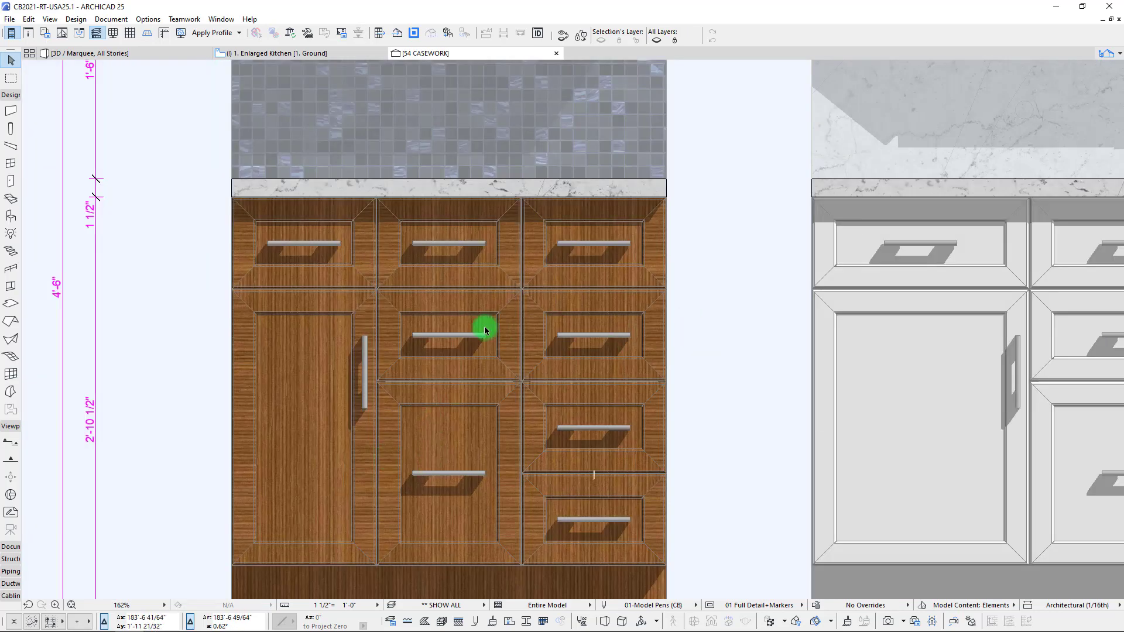
scroll(459, 321, up, 4)
scroll(455, 374, down, 3)
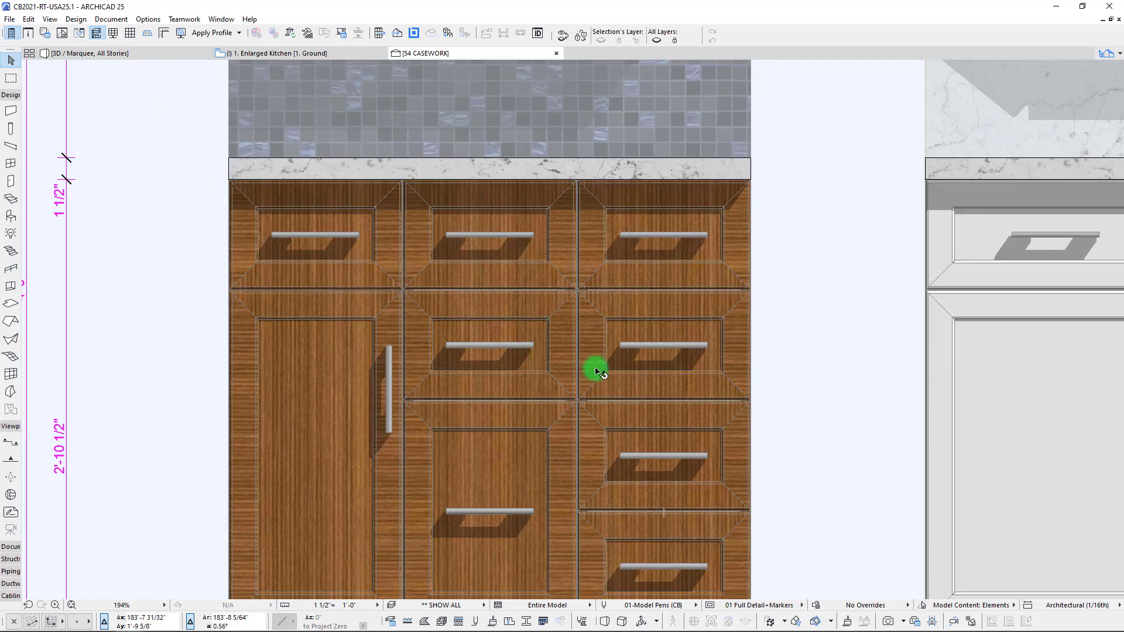
scroll(501, 389, down, 3)
middle_drag(565, 350, 454, 381)
scroll(427, 293, down, 1)
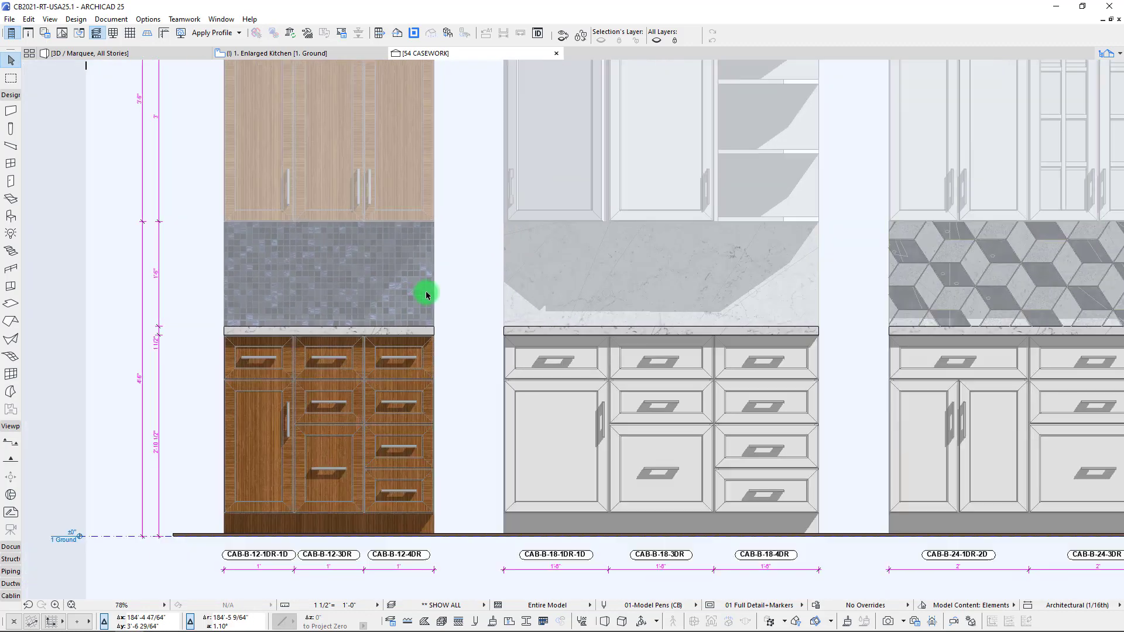
scroll(436, 233, down, 1)
- Turn off Fade Distant Elements in the section settings, accept, and review the whole casework elevation
right_click(461, 244)
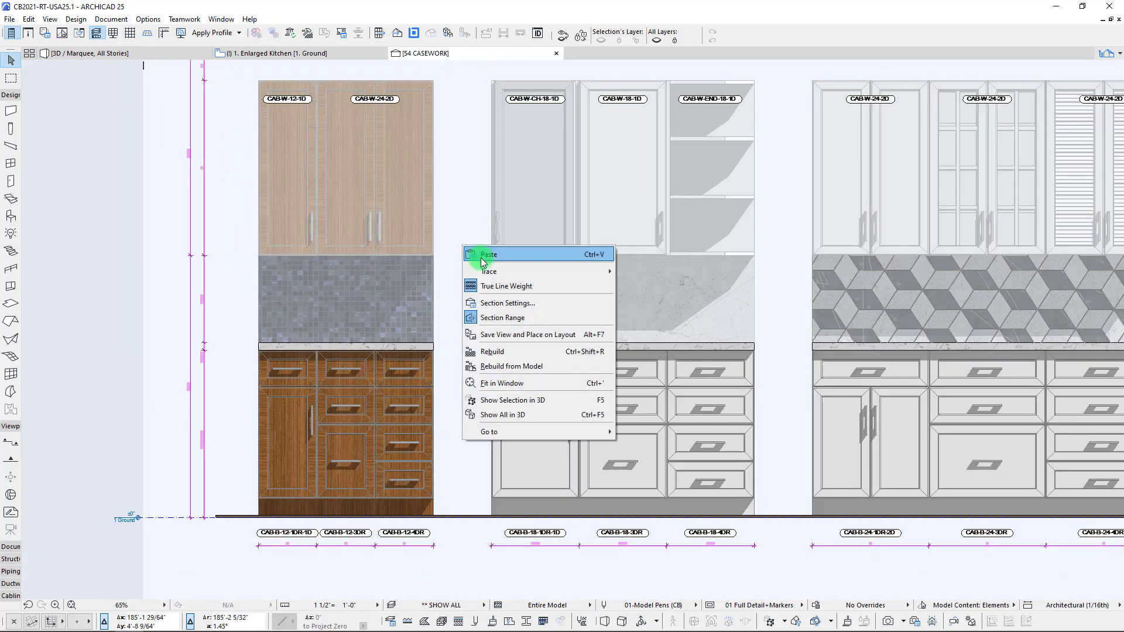
click(504, 305)
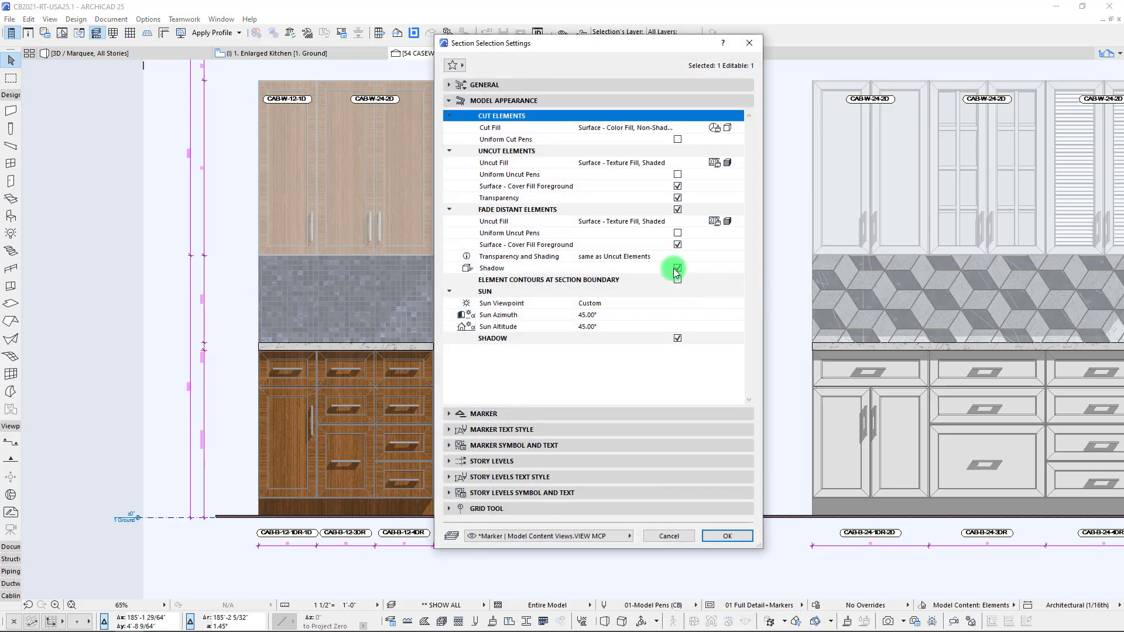
click(677, 209)
click(726, 535)
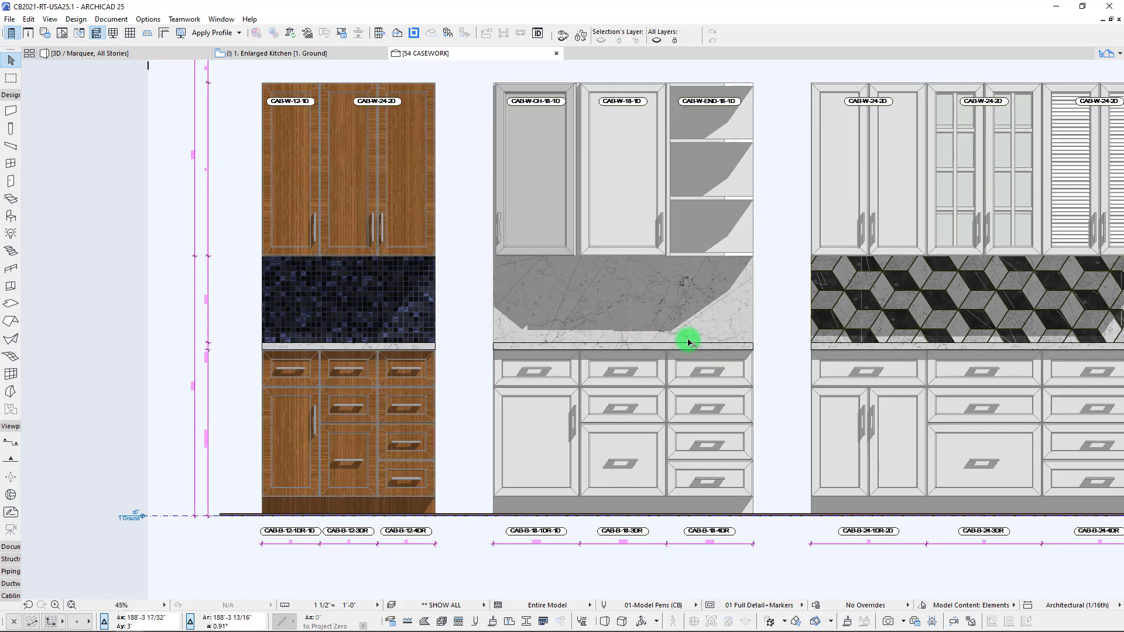
scroll(684, 338, down, 2)
middle_drag(685, 339, 603, 375)
scroll(609, 367, up, 1)
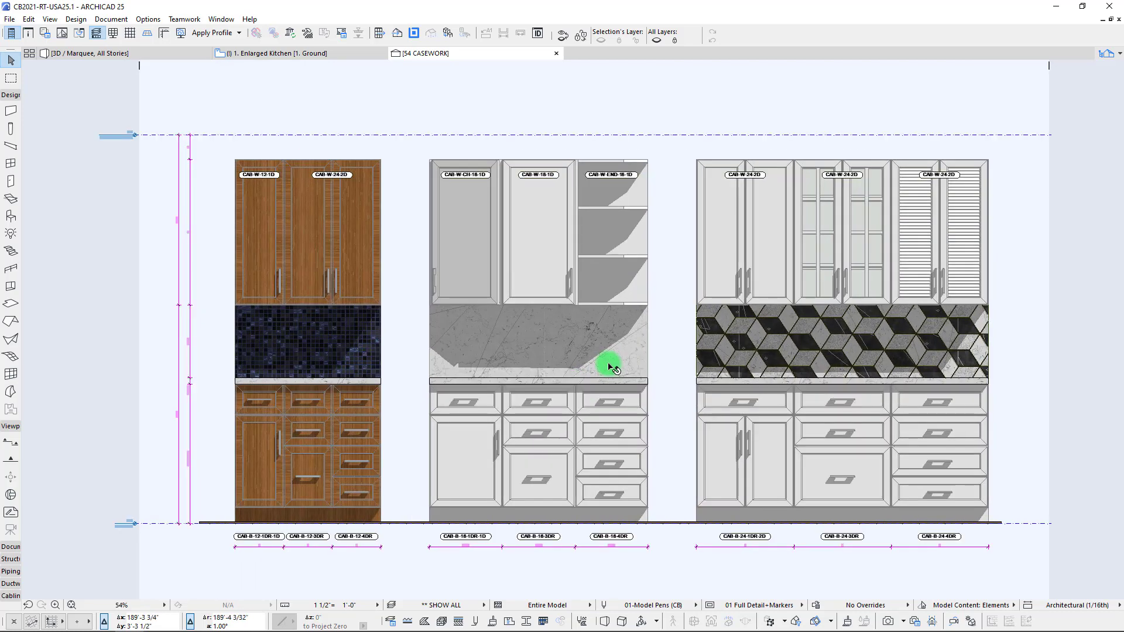
click(608, 367)
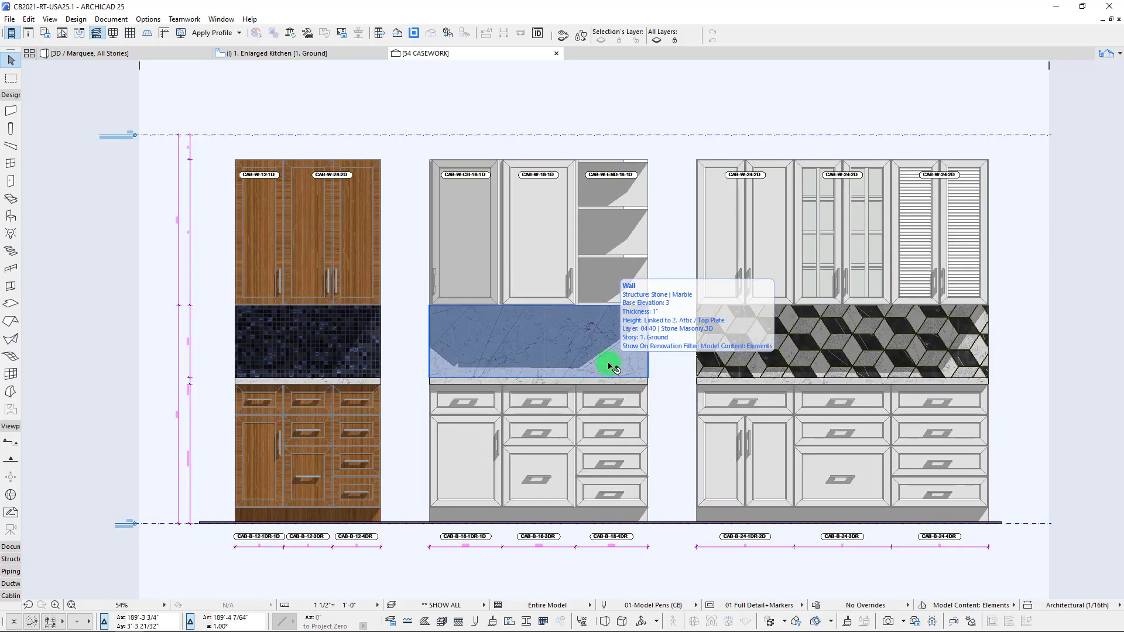